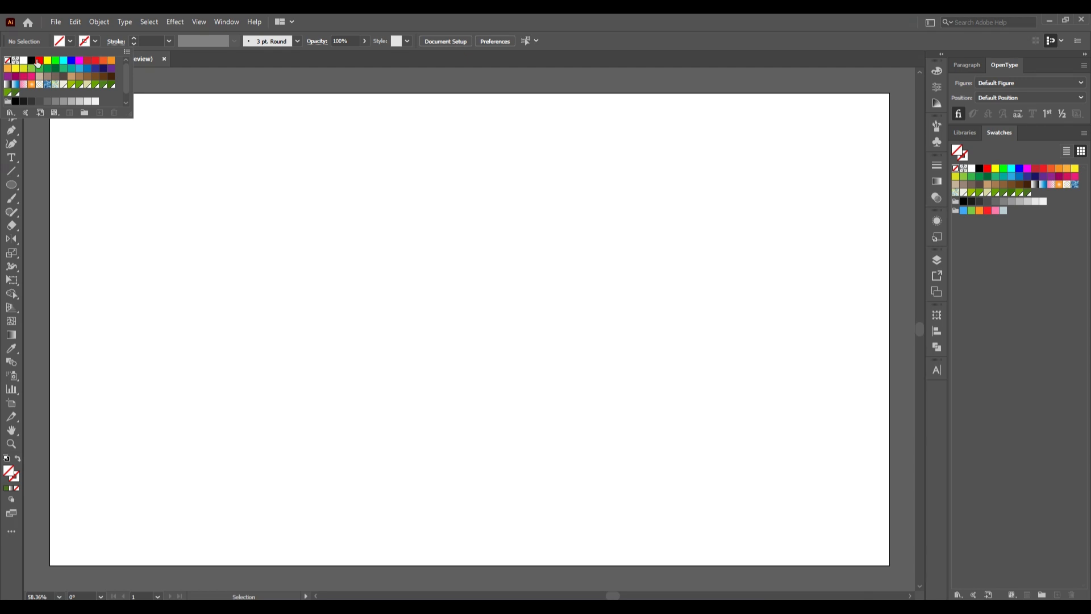
- Draw a black-filled 1920 x 1080 px rectangle that covers the whole artboard
{"action": "left_click", "coordinate": [31, 60]}
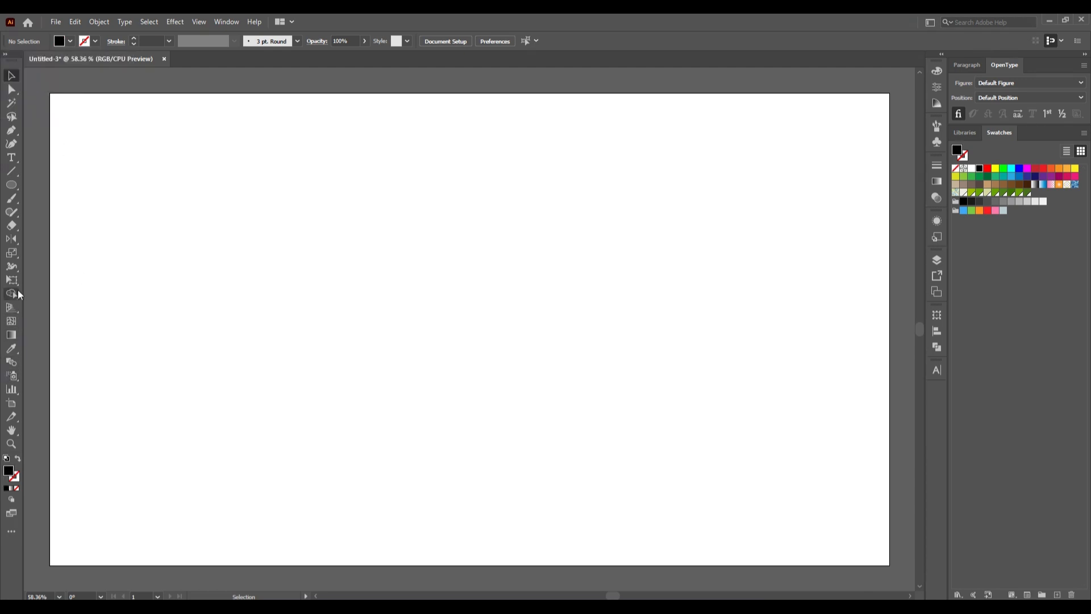
{"action": "left_click", "coordinate": [11, 185]}
{"action": "left_click", "coordinate": [56, 185]}
{"action": "left_click_drag", "start_coordinate": [50, 93], "coordinate": [889, 565]}
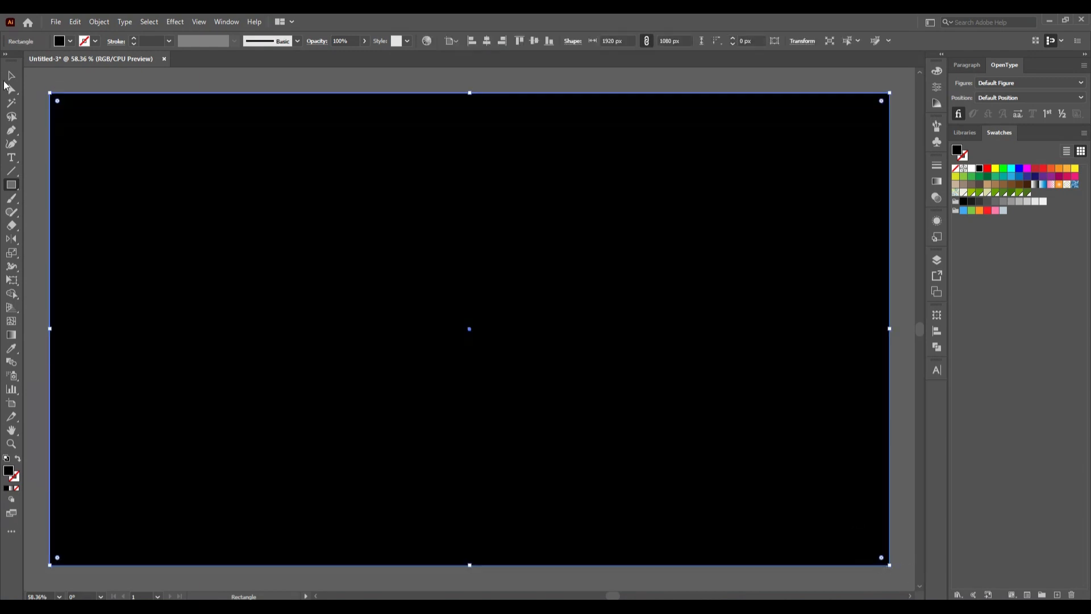
{"action": "left_click", "coordinate": [13, 77]}
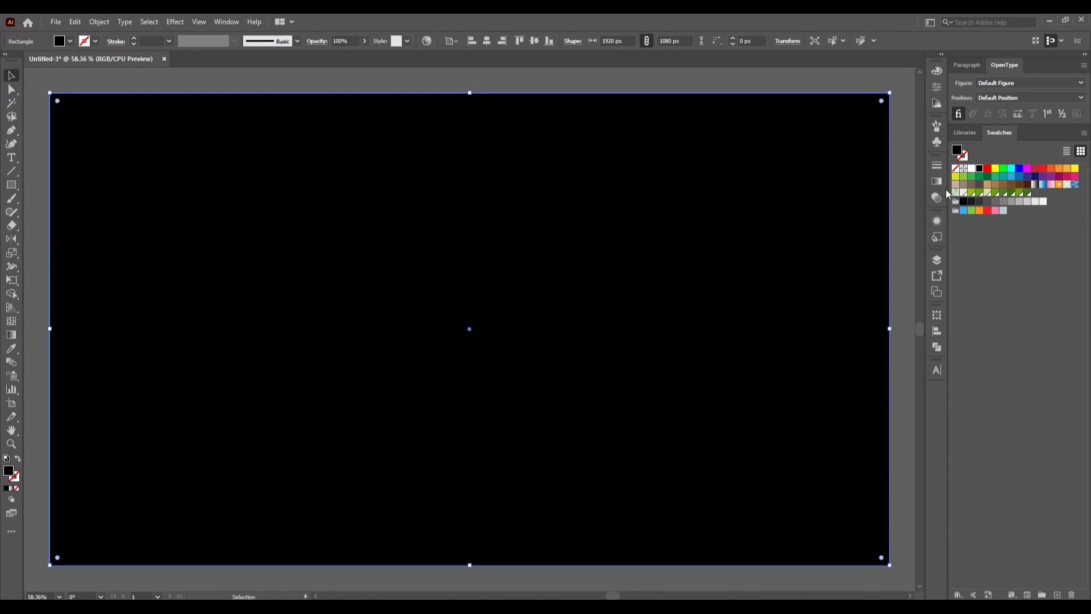
- Apply a gradient to the rectangle, with light brown as the starting colour and beige as the end colour
{"action": "left_click", "coordinate": [935, 178]}
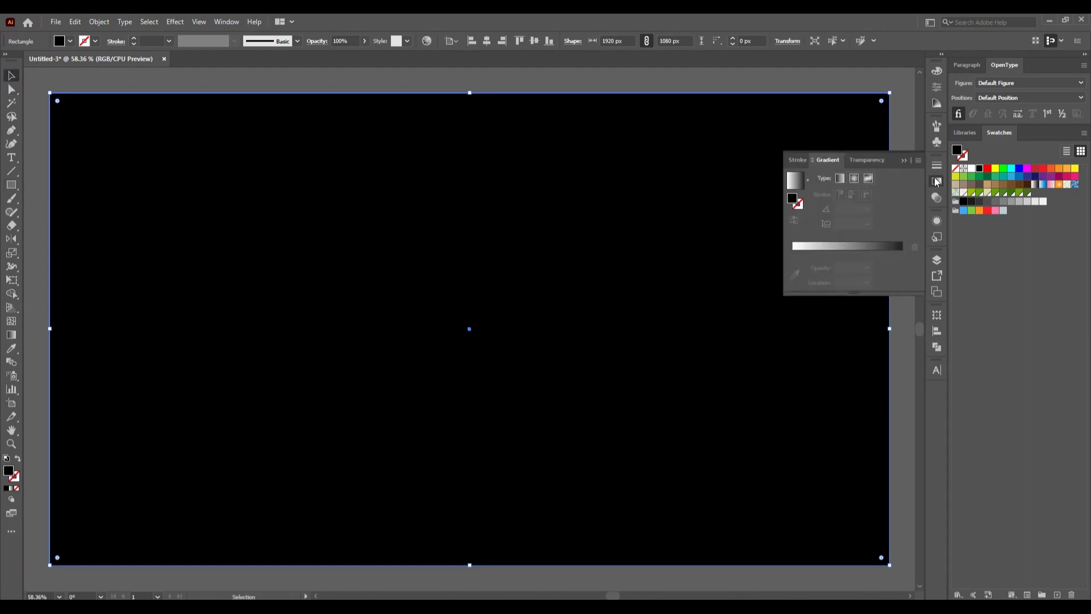
{"action": "left_click", "coordinate": [902, 246]}
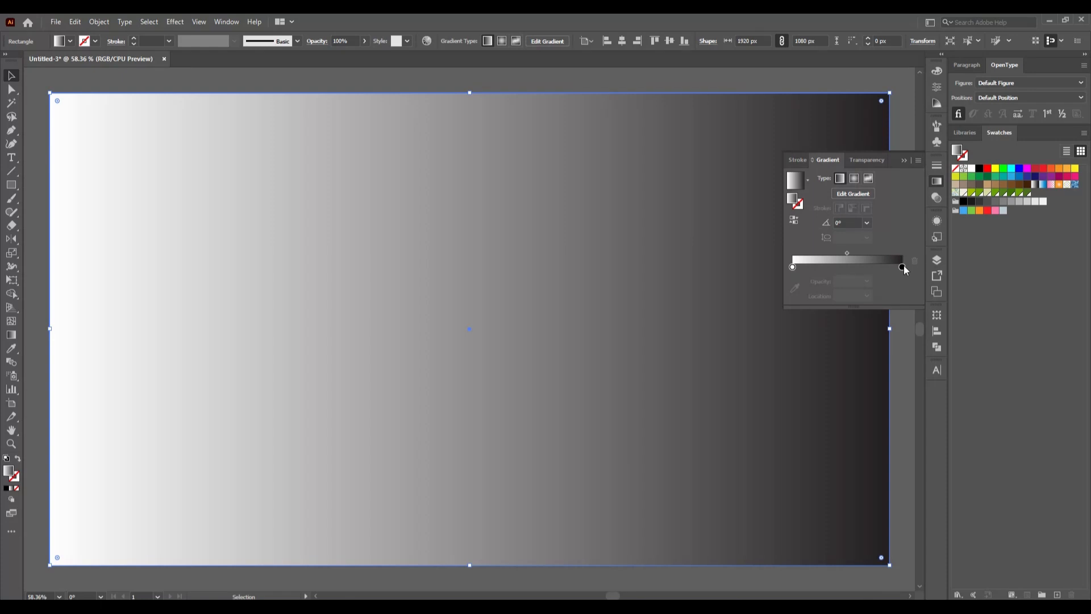
{"action": "left_click", "coordinate": [903, 266]}
{"action": "double_click", "coordinate": [903, 266]}
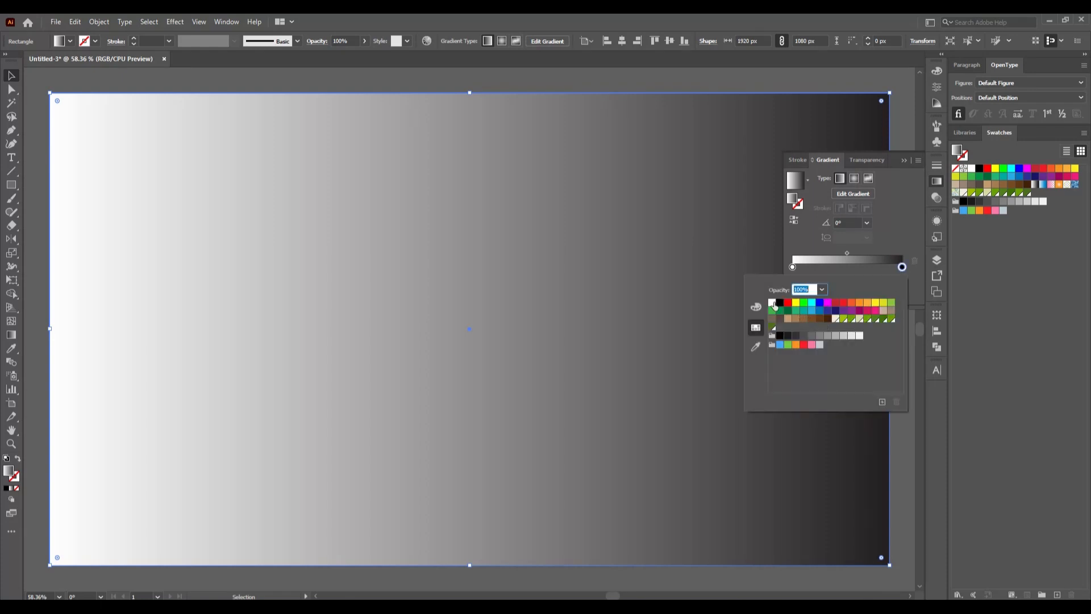
{"action": "left_click", "coordinate": [883, 310]}
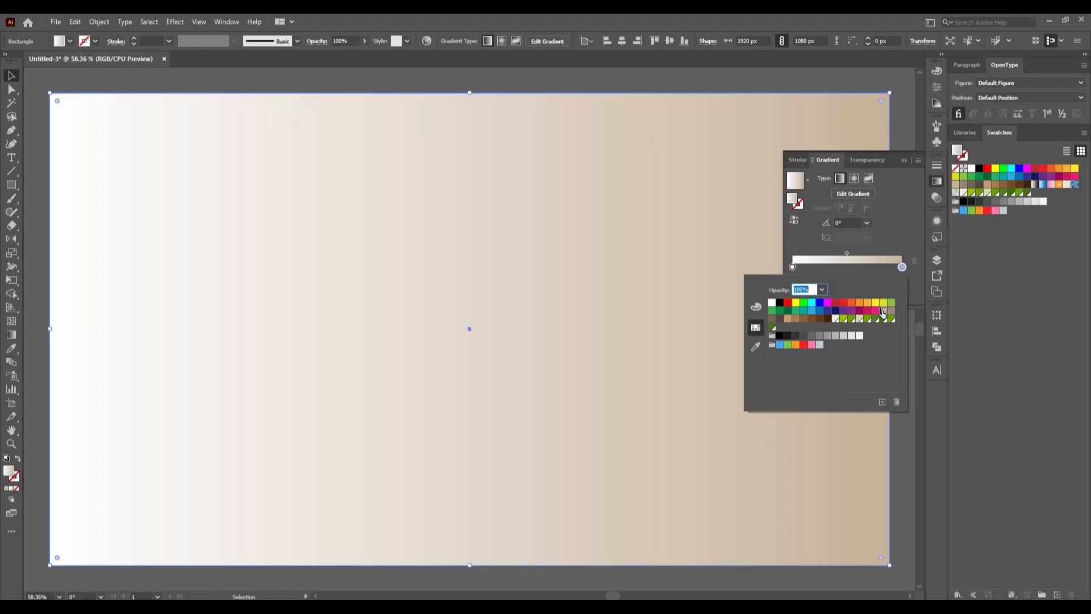
{"action": "left_click", "coordinate": [793, 269]}
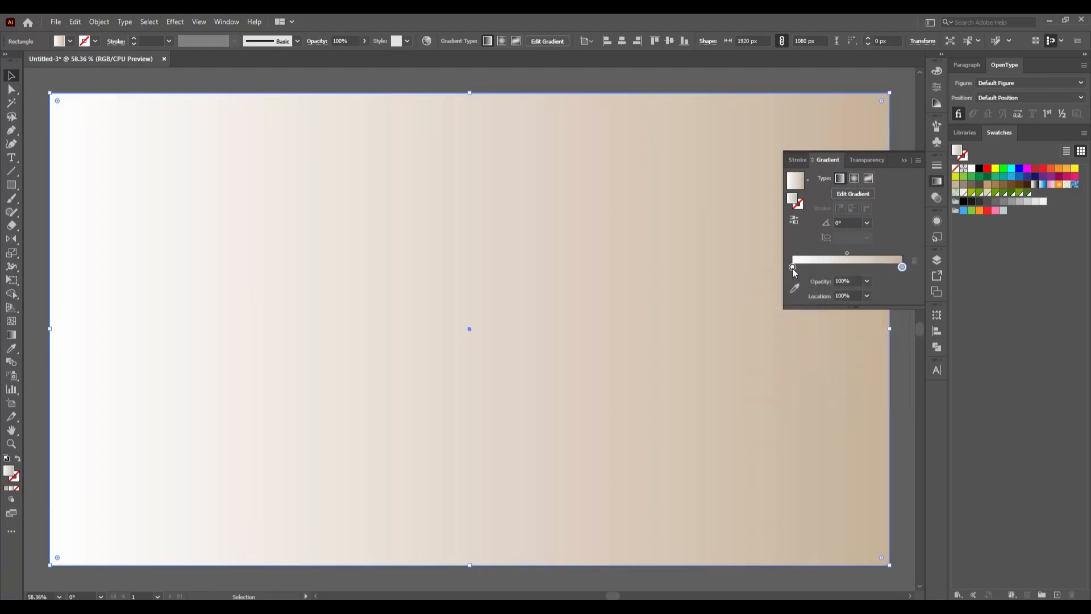
{"action": "double_click", "coordinate": [793, 269]}
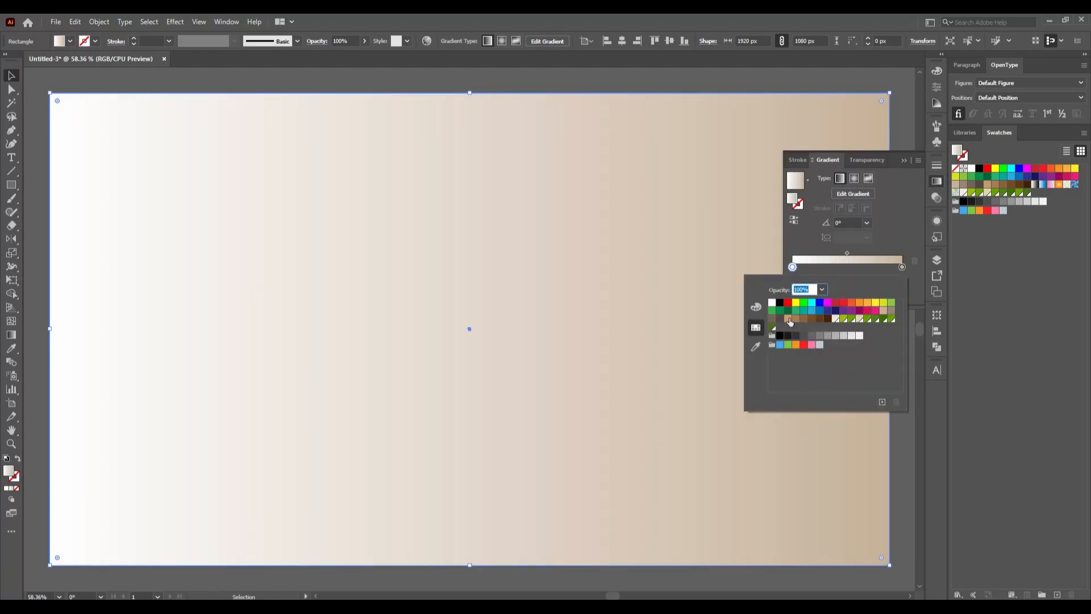
{"action": "left_click", "coordinate": [789, 320]}
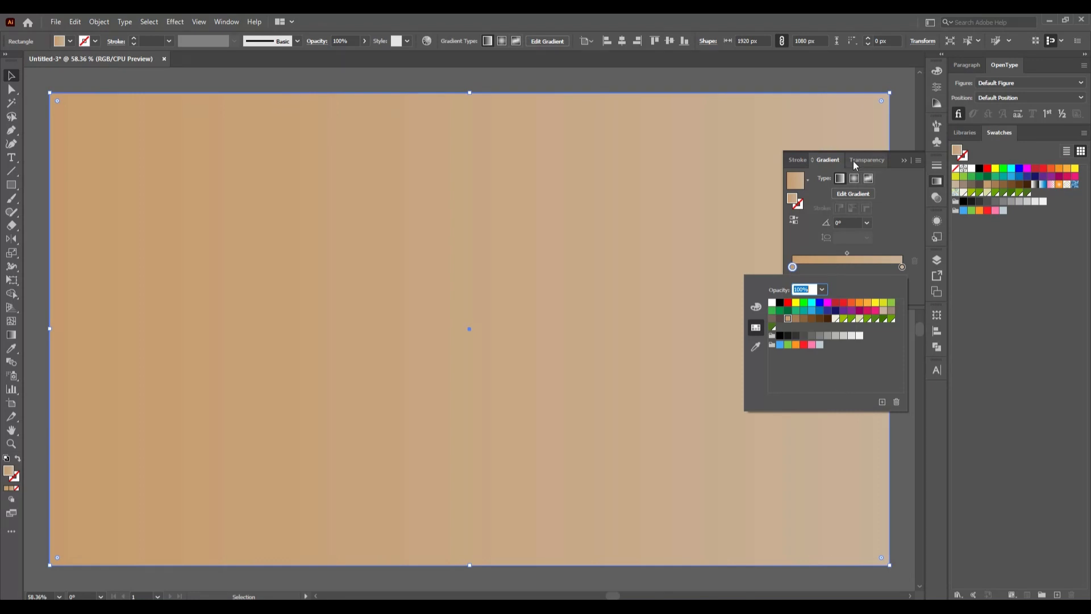
- Change the rectangle's gradient to radial and reverse its direction so the beige sits in the centre
{"action": "left_click", "coordinate": [853, 181]}
{"action": "left_click", "coordinate": [855, 181]}
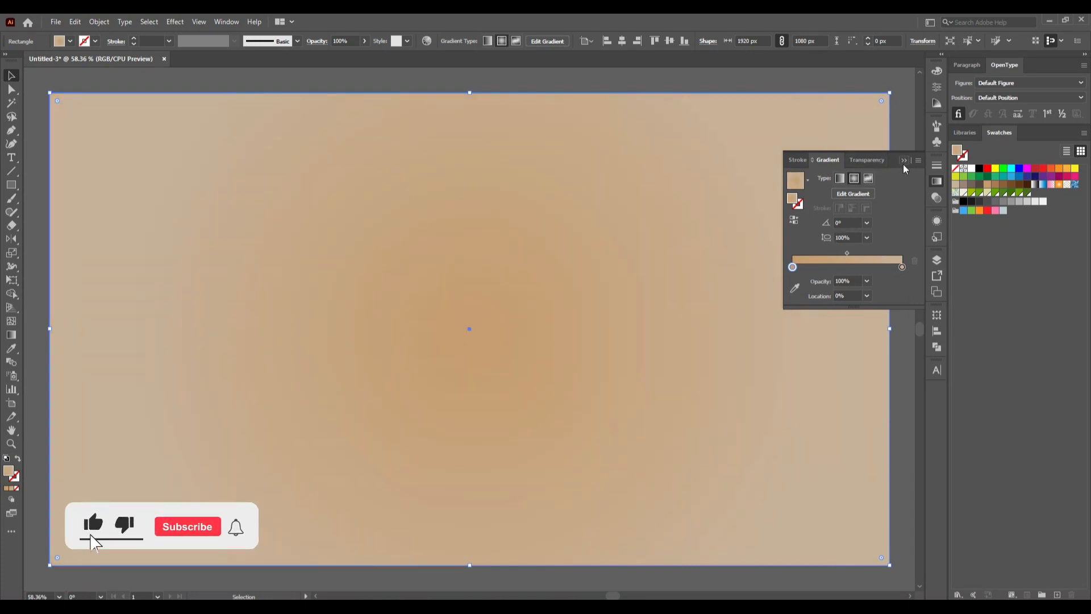
{"action": "left_click", "coordinate": [795, 226]}
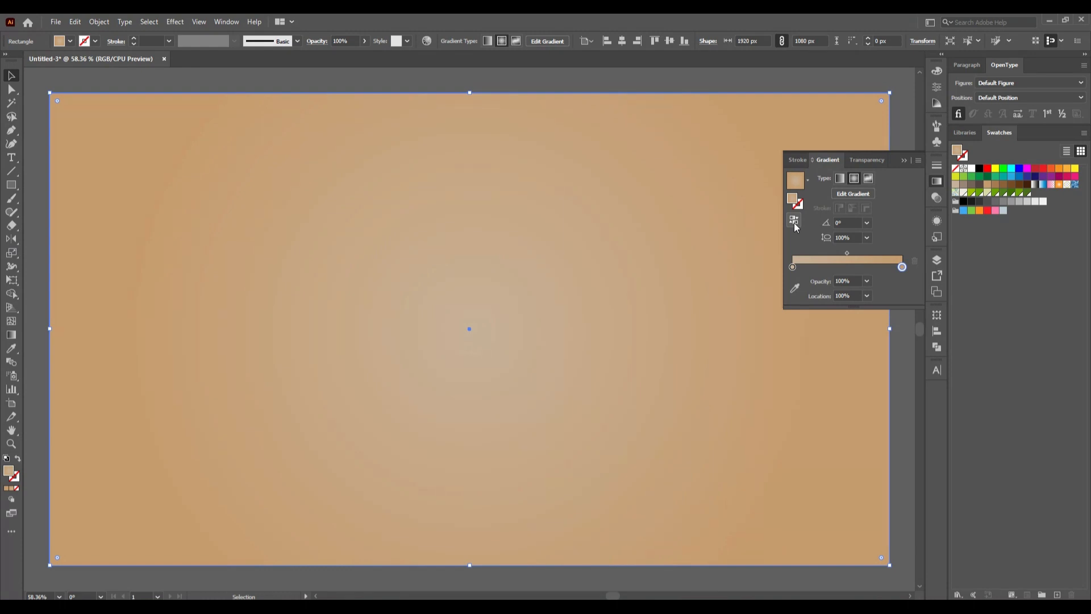
{"action": "left_click", "coordinate": [904, 160]}
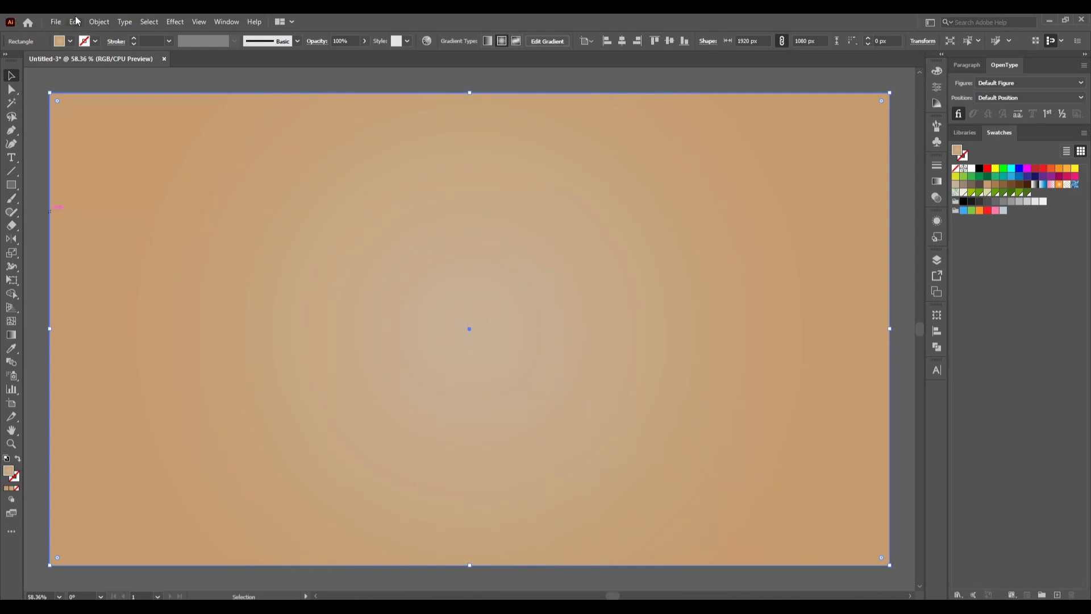
- Lock the gradient background rectangle
{"action": "left_click", "coordinate": [99, 22]}
{"action": "mouse_move", "coordinate": [159, 104]}
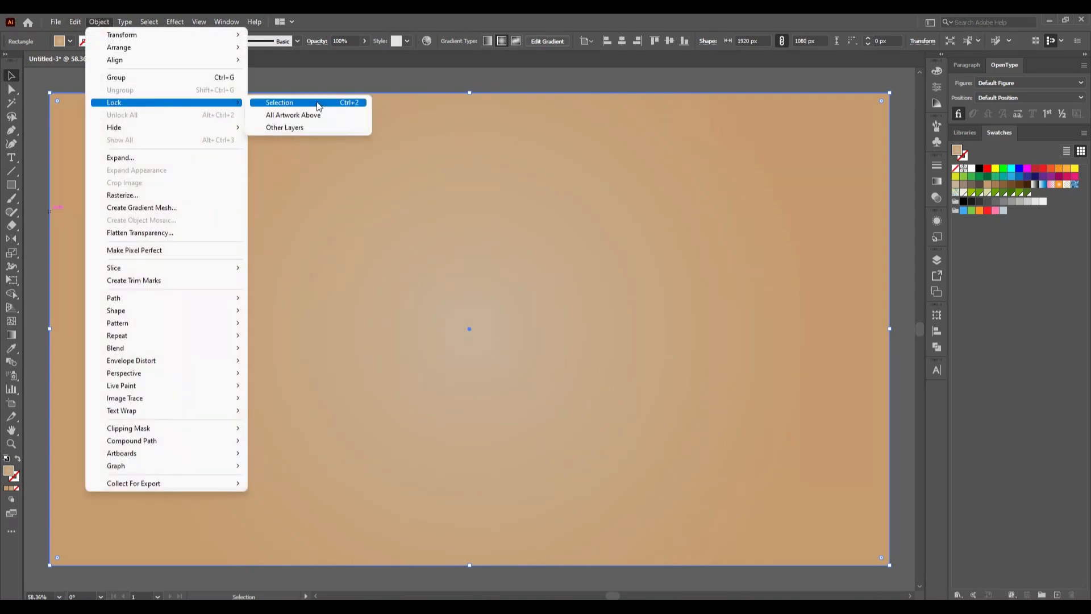
{"action": "left_click", "coordinate": [317, 104]}
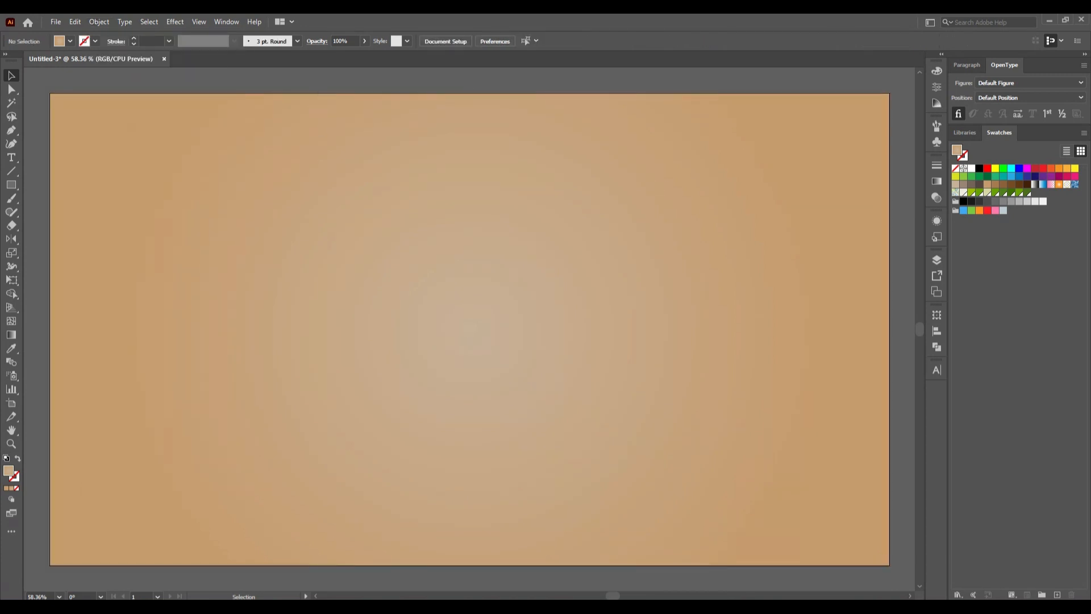
- Set up the Polygon tool with no fill and a black stroke
{"action": "left_click", "coordinate": [8, 187]}
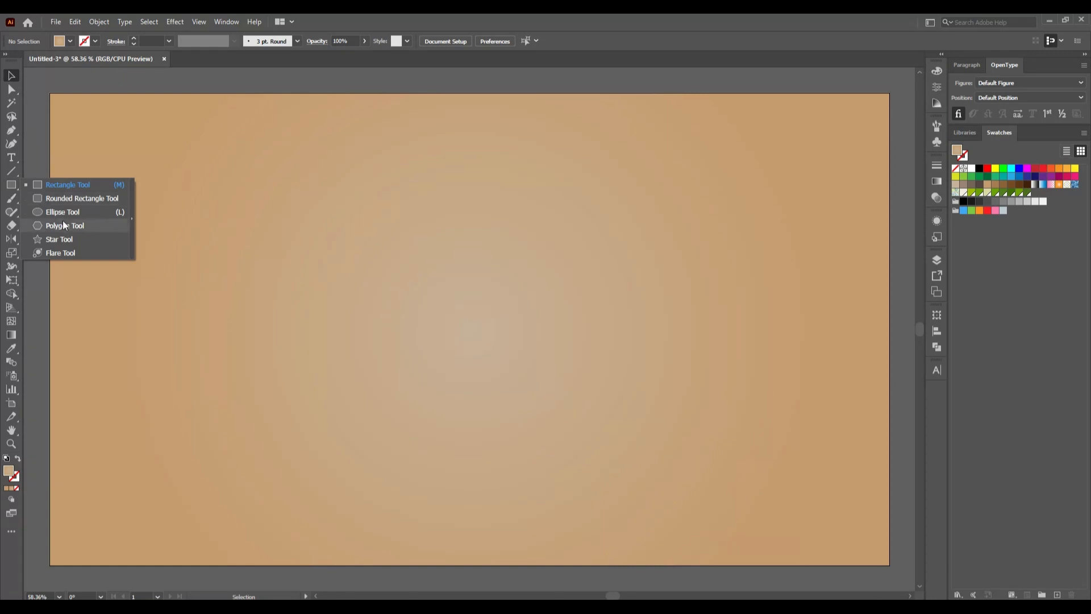
{"action": "left_click", "coordinate": [65, 226]}
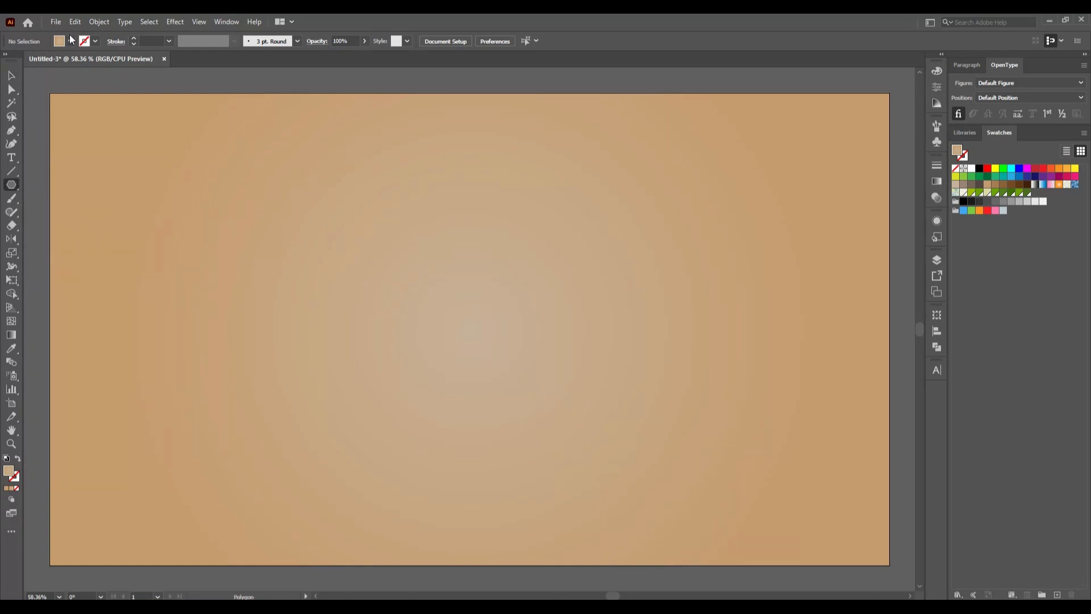
{"action": "left_click", "coordinate": [59, 44]}
{"action": "left_click", "coordinate": [7, 60]}
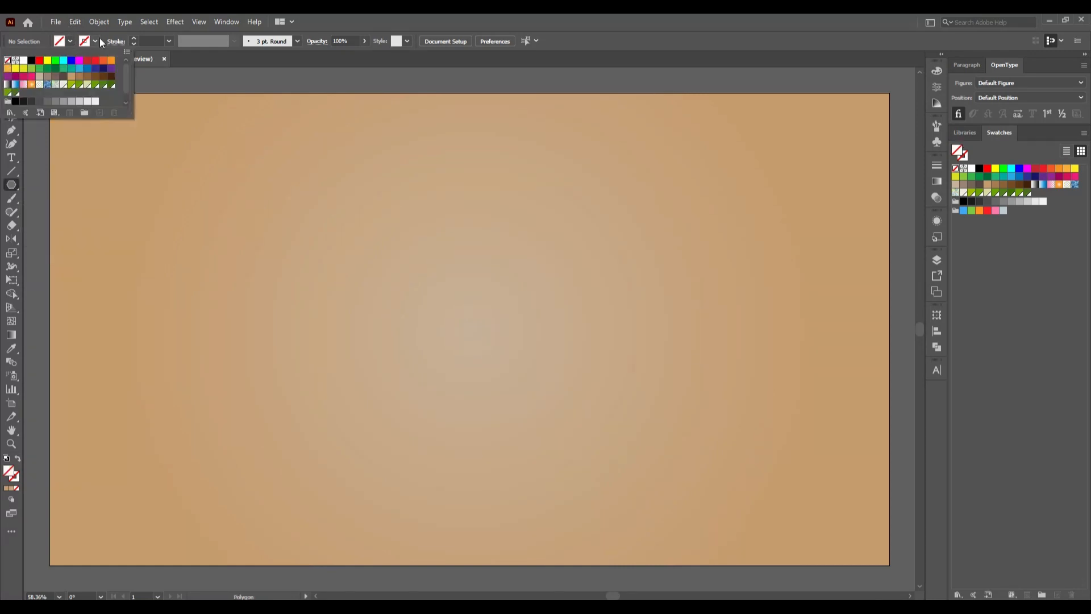
{"action": "left_click", "coordinate": [93, 42]}
{"action": "left_click", "coordinate": [93, 42]}
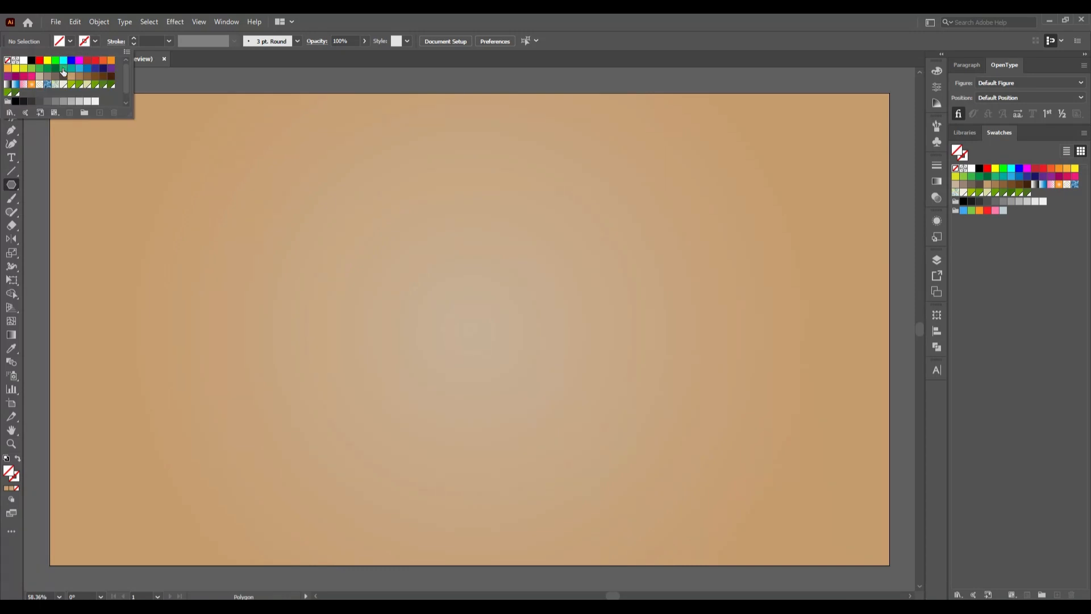
{"action": "left_click", "coordinate": [31, 60]}
{"action": "left_click", "coordinate": [339, 198]}
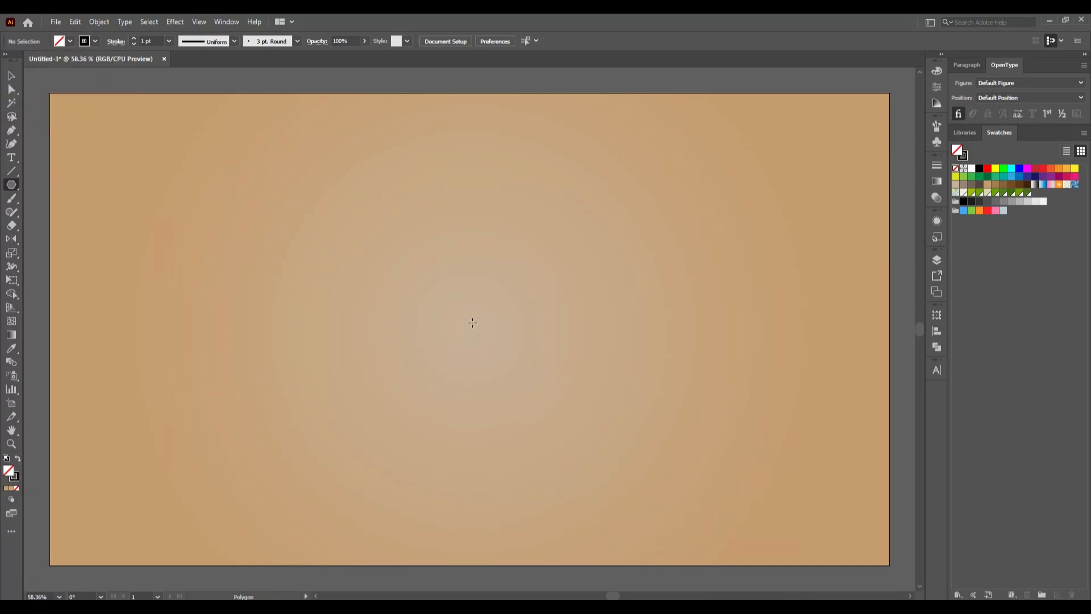
- Create a three-sided polygon with a 167 px radius near the artboard's centre, discarding the freehand trial triangle
{"action": "left_click_drag", "start_coordinate": [469, 328], "coordinate": [513, 389]}
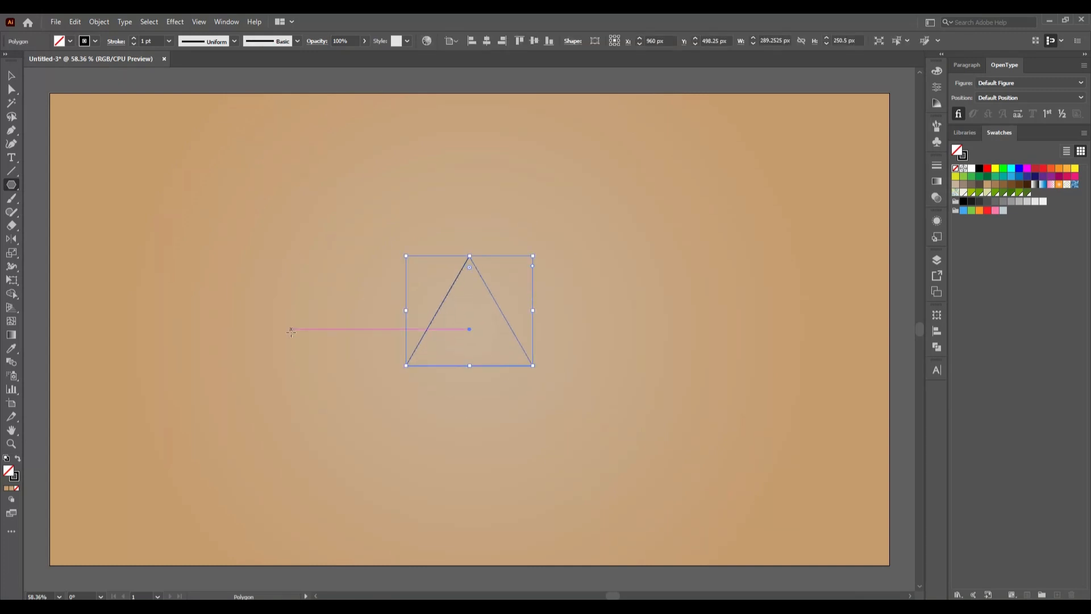
{"action": "key", "text": "ctrl+z"}
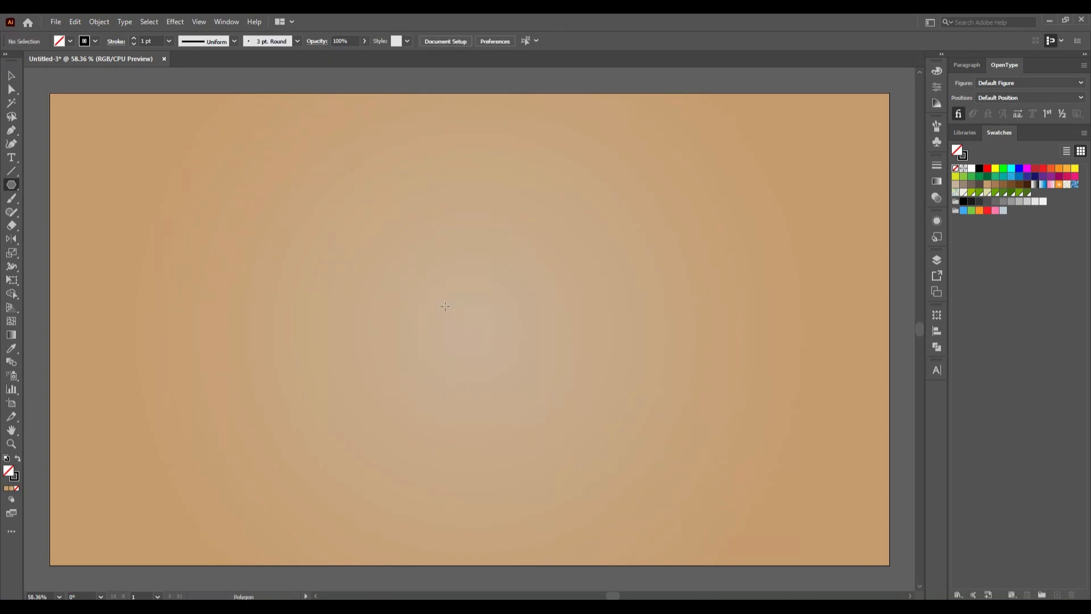
{"action": "left_click", "coordinate": [445, 306]}
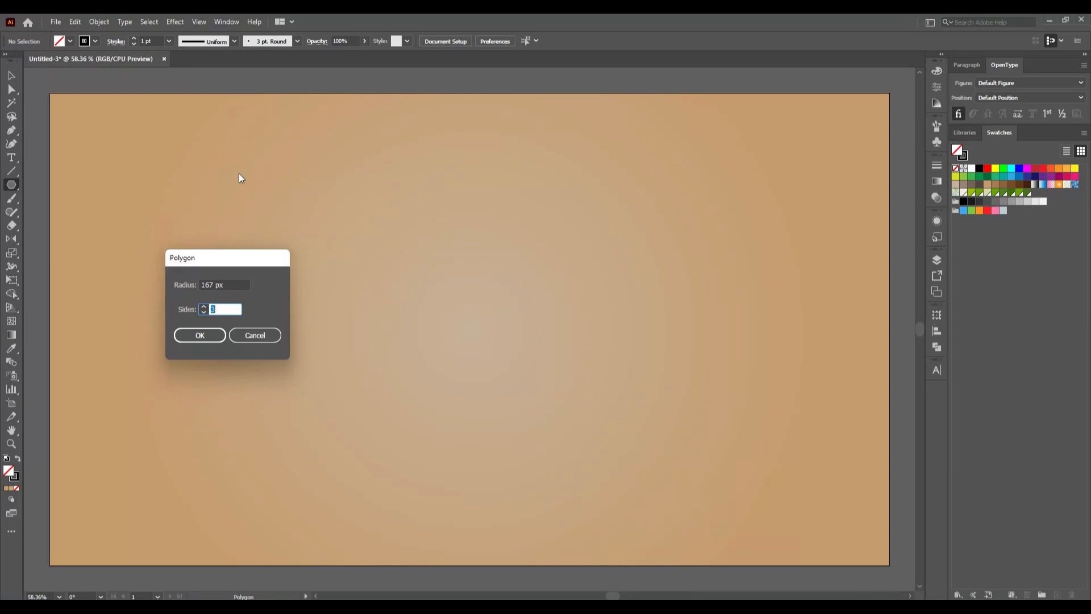
{"action": "left_click", "coordinate": [199, 337]}
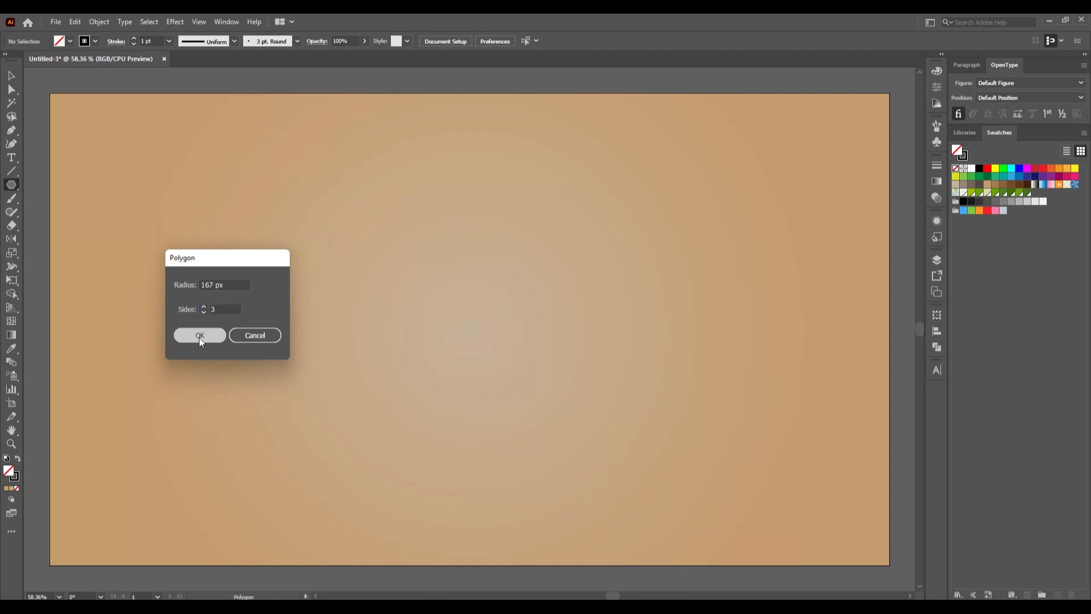
- Remove the triangle's stroke, fill it with black and deselect it
{"action": "left_click", "coordinate": [95, 40]}
{"action": "left_click", "coordinate": [8, 64]}
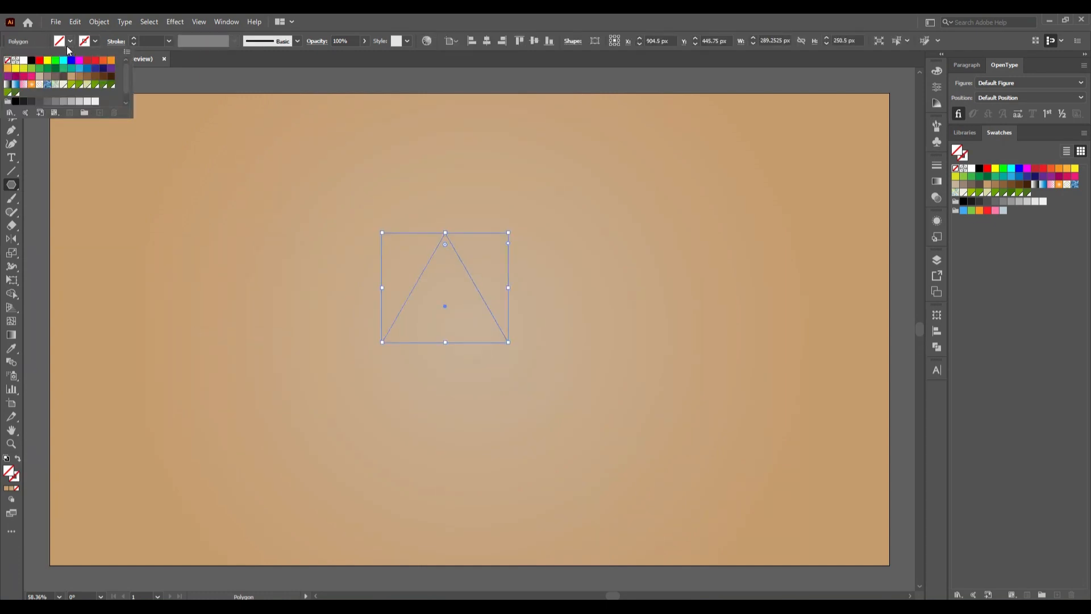
{"action": "left_click", "coordinate": [70, 41]}
{"action": "left_click", "coordinate": [70, 41]}
{"action": "left_click", "coordinate": [31, 60]}
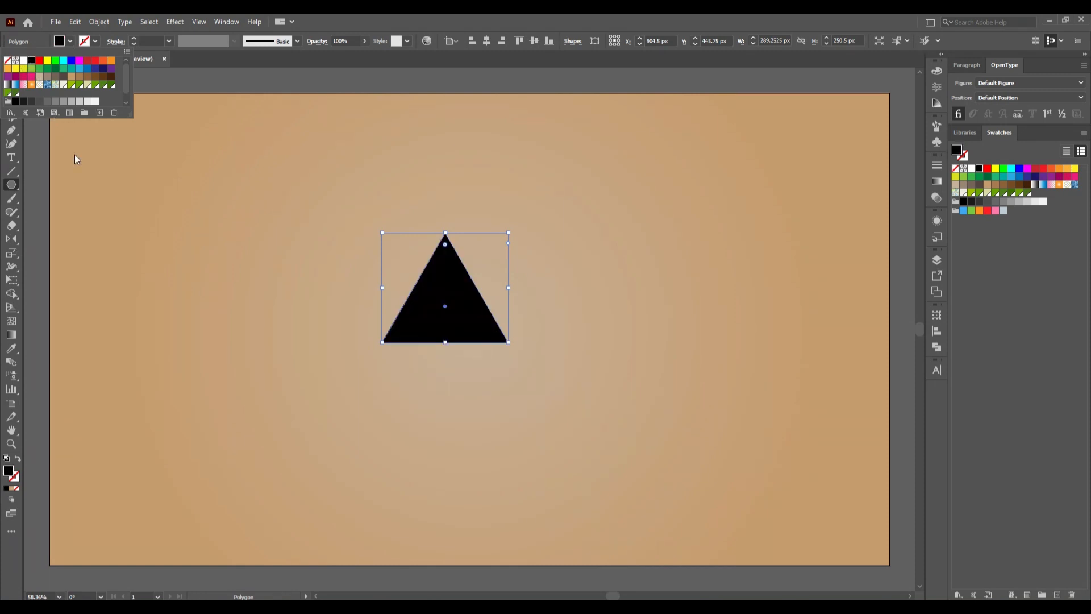
{"action": "left_click", "coordinate": [86, 183]}
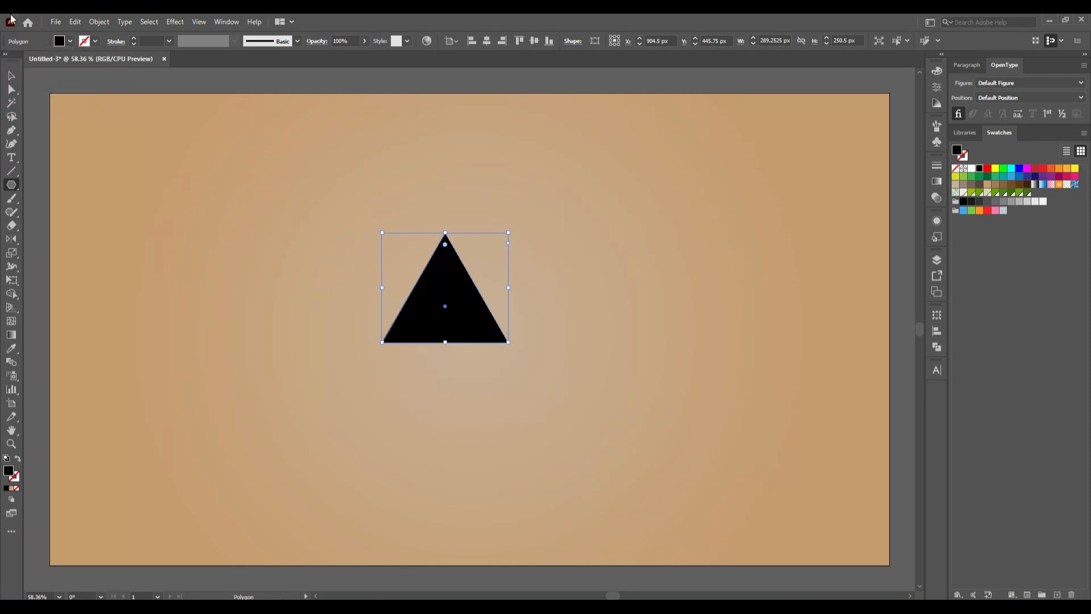
{"action": "left_click", "coordinate": [12, 76]}
{"action": "left_click", "coordinate": [146, 255]}
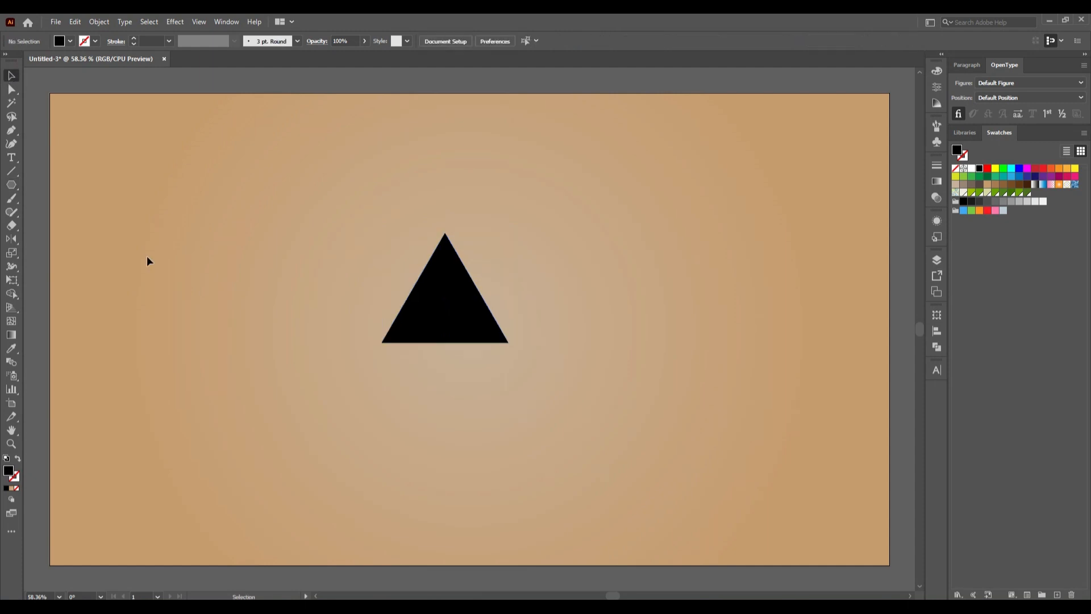
- Copy the black triangle and paste the duplicate in place
{"action": "left_click", "coordinate": [492, 334]}
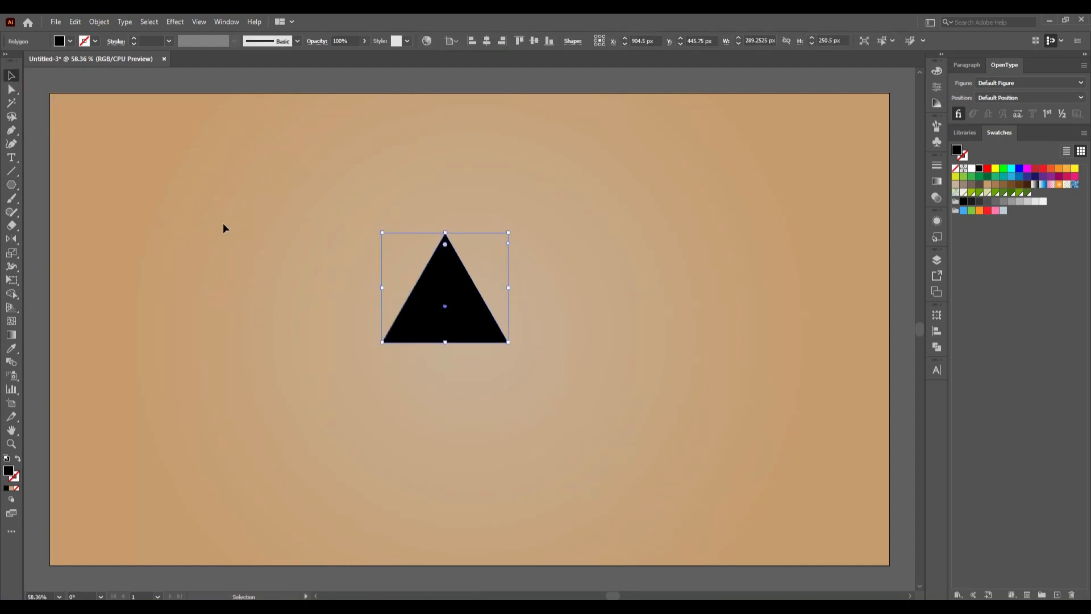
{"action": "left_click", "coordinate": [75, 22]}
{"action": "left_click", "coordinate": [95, 77]}
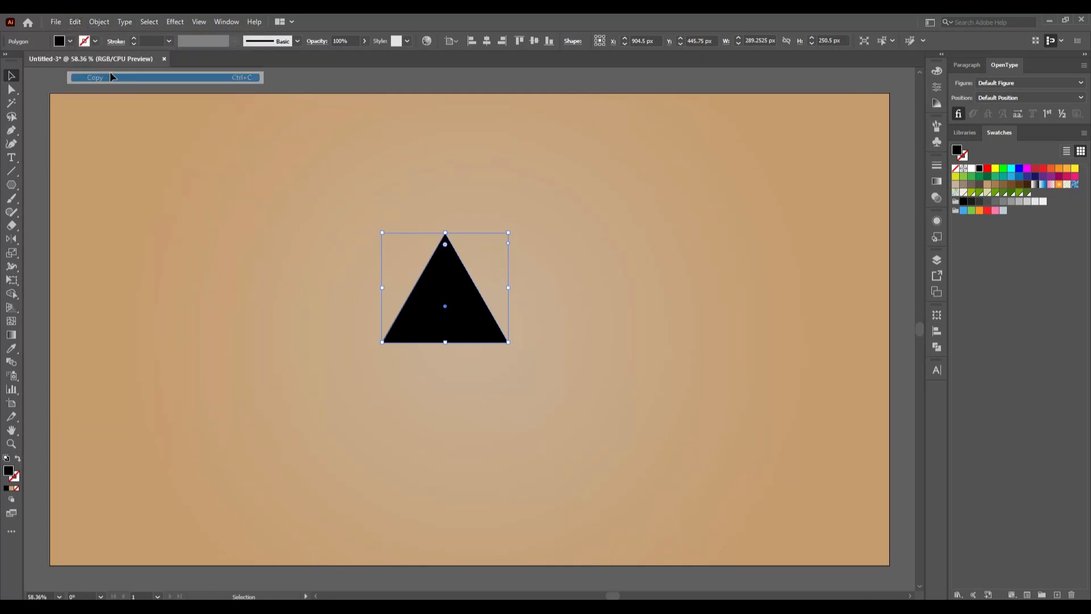
{"action": "left_click", "coordinate": [79, 22]}
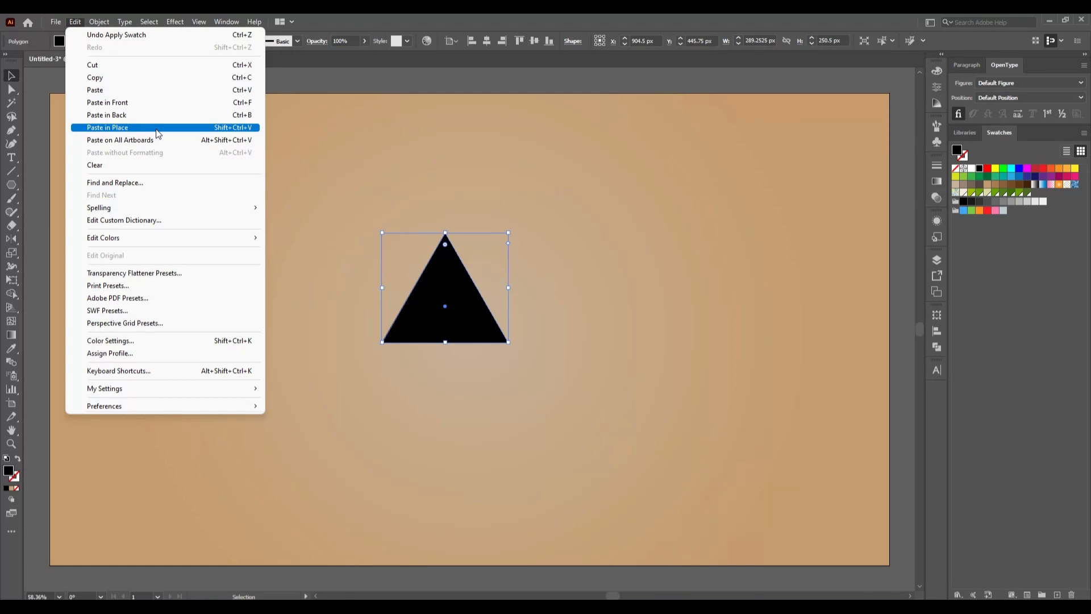
{"action": "left_click", "coordinate": [159, 133]}
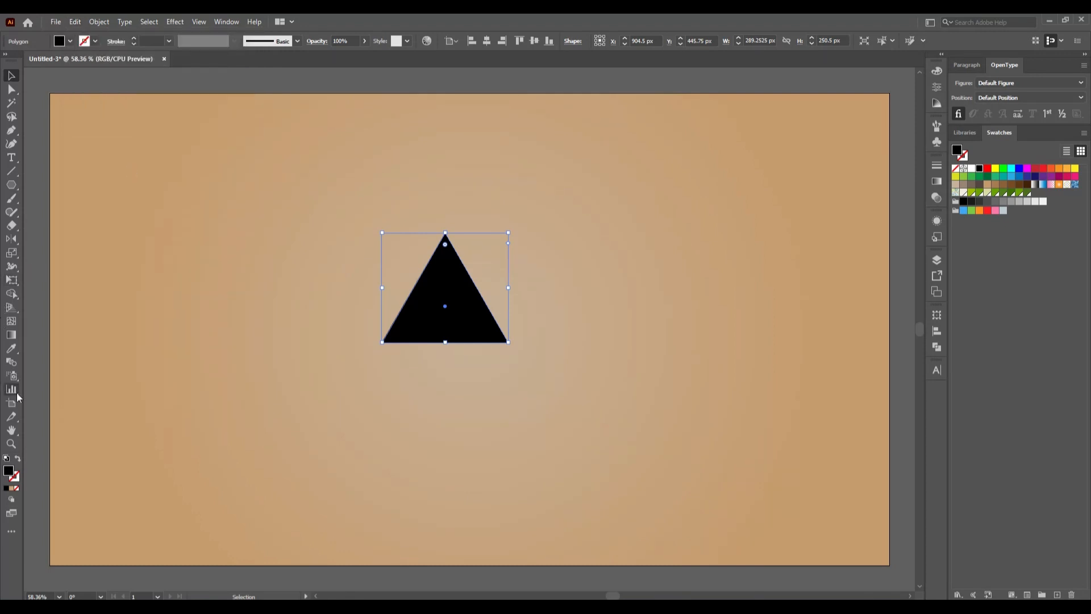
- Reflect the pasted triangle over the horizontal axis from the midpoint of its base to form a diamond, and deselect it
{"action": "left_click", "coordinate": [13, 242]}
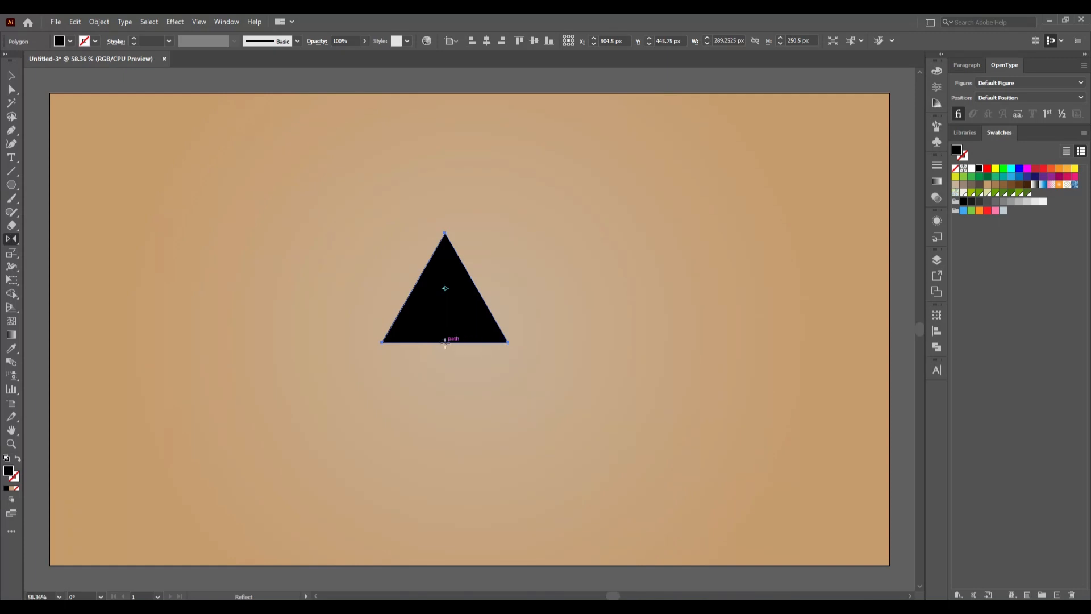
{"action": "left_click", "coordinate": [446, 343], "text": "alt"}
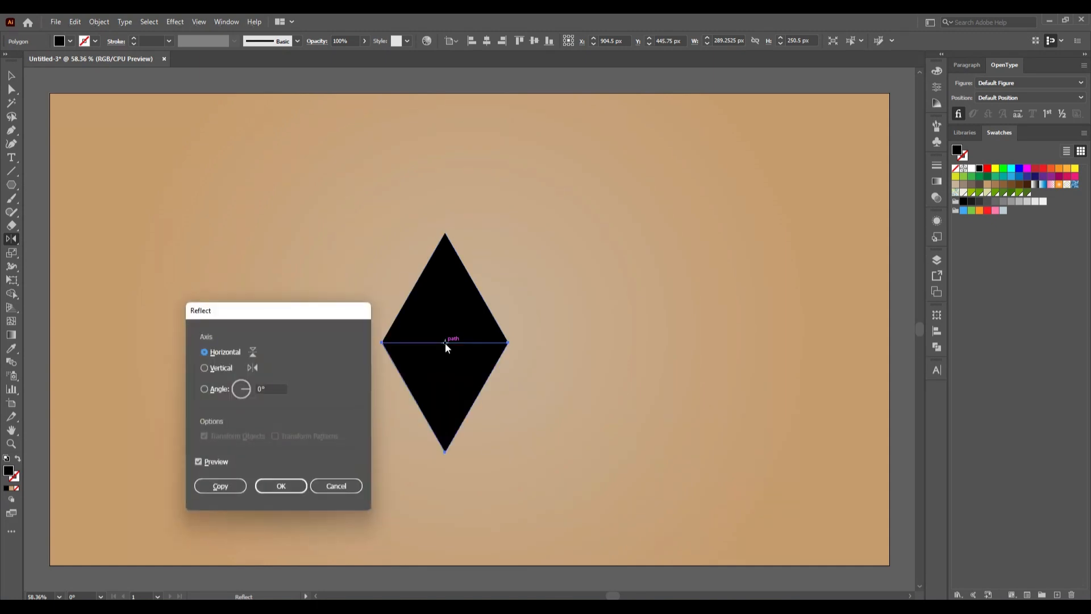
{"action": "left_click", "coordinate": [272, 491]}
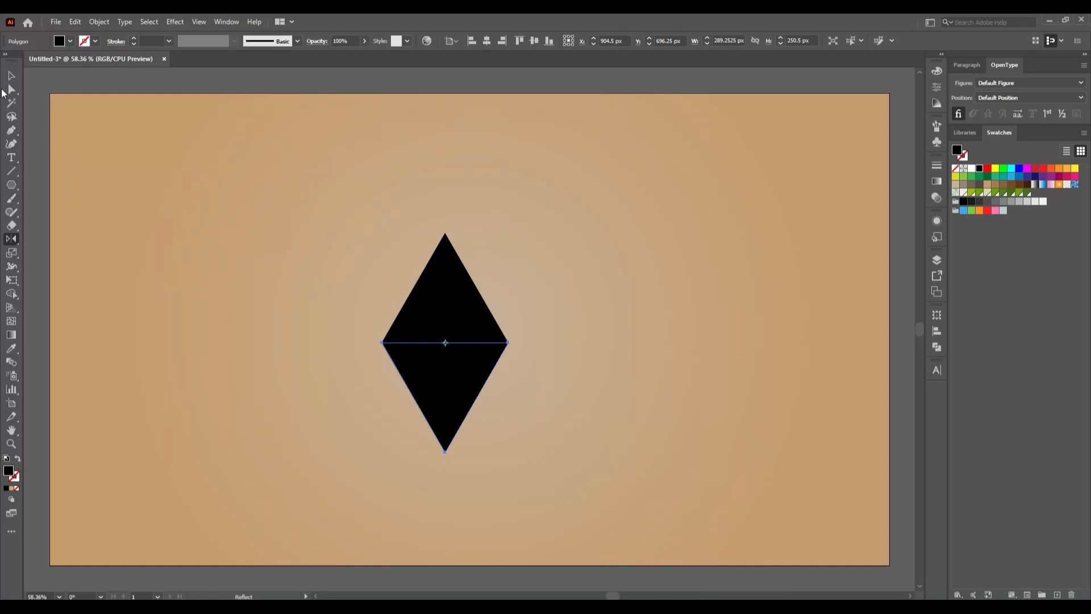
{"action": "left_click", "coordinate": [11, 77]}
{"action": "left_click", "coordinate": [339, 396]}
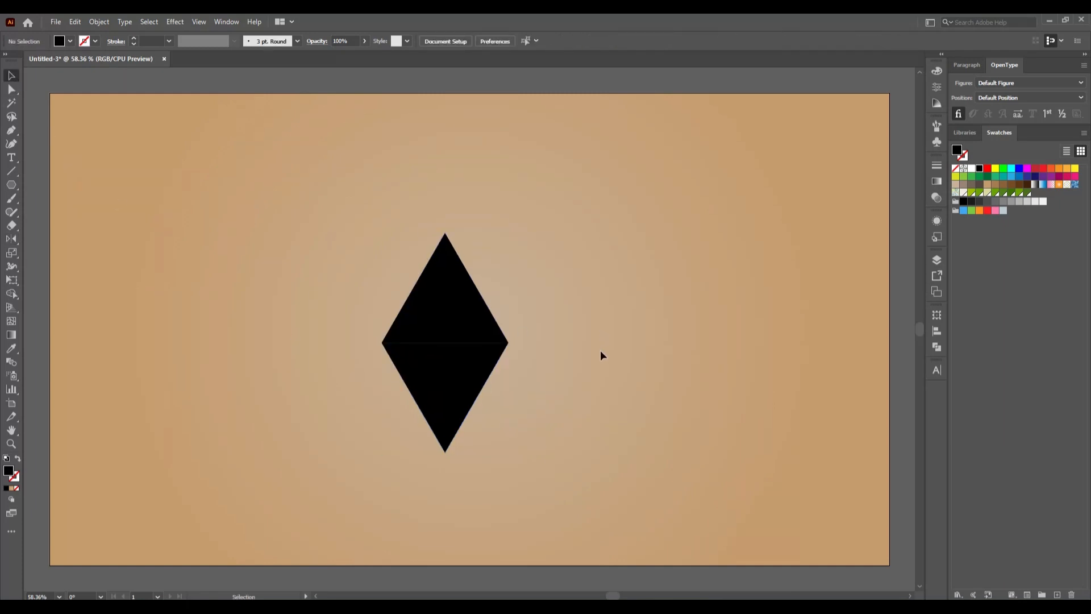
- Copy the lower inverted triangle, paste the duplicate in place and shift it left by about 51 px
{"action": "key", "text": "ctrl+y"}
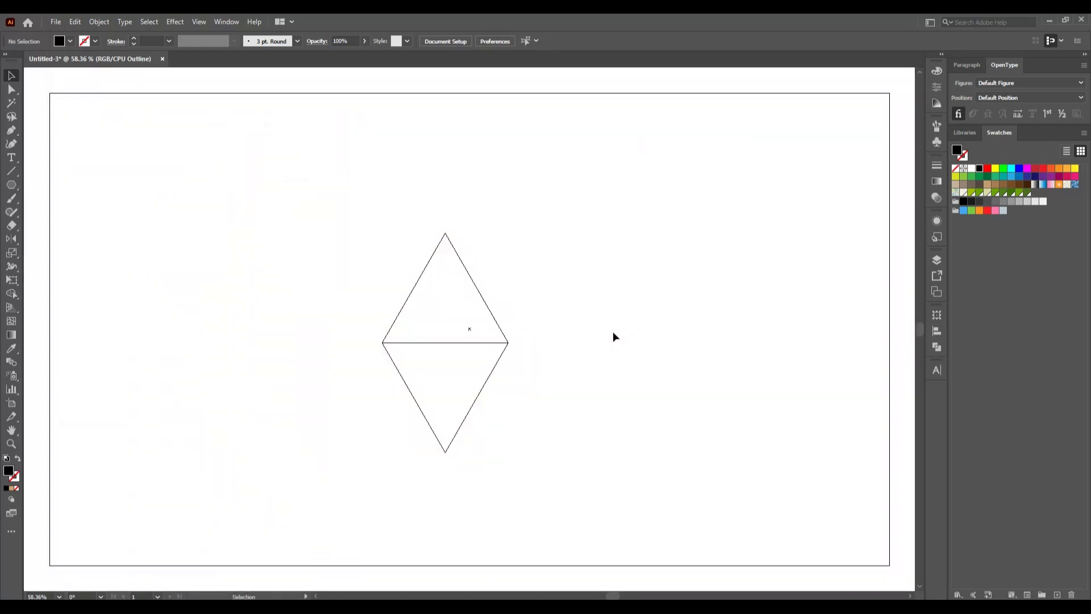
{"action": "key", "text": "ctrl+y"}
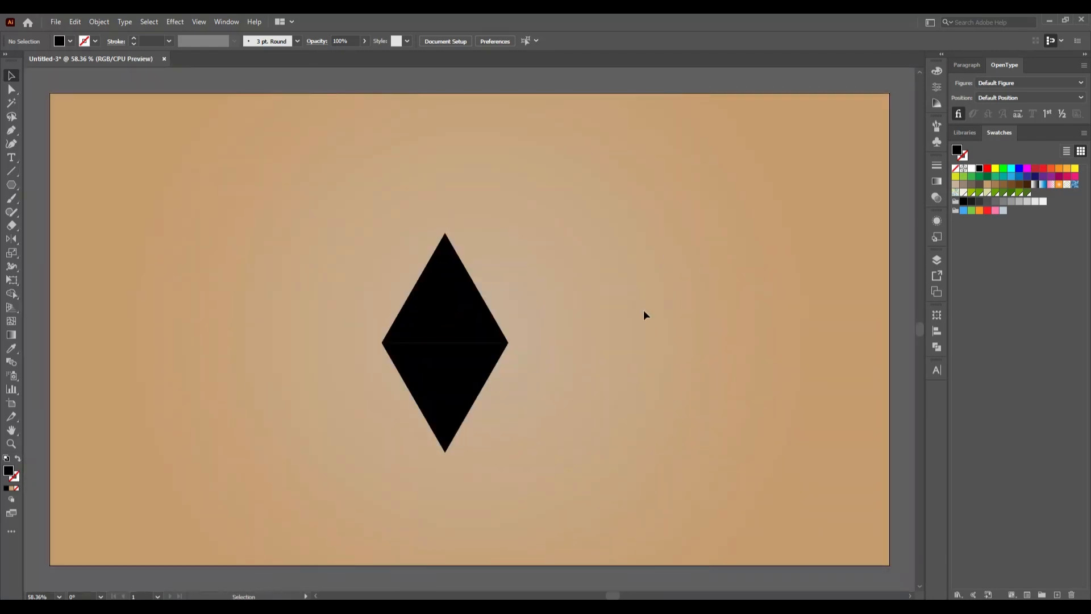
{"action": "left_click", "coordinate": [451, 404]}
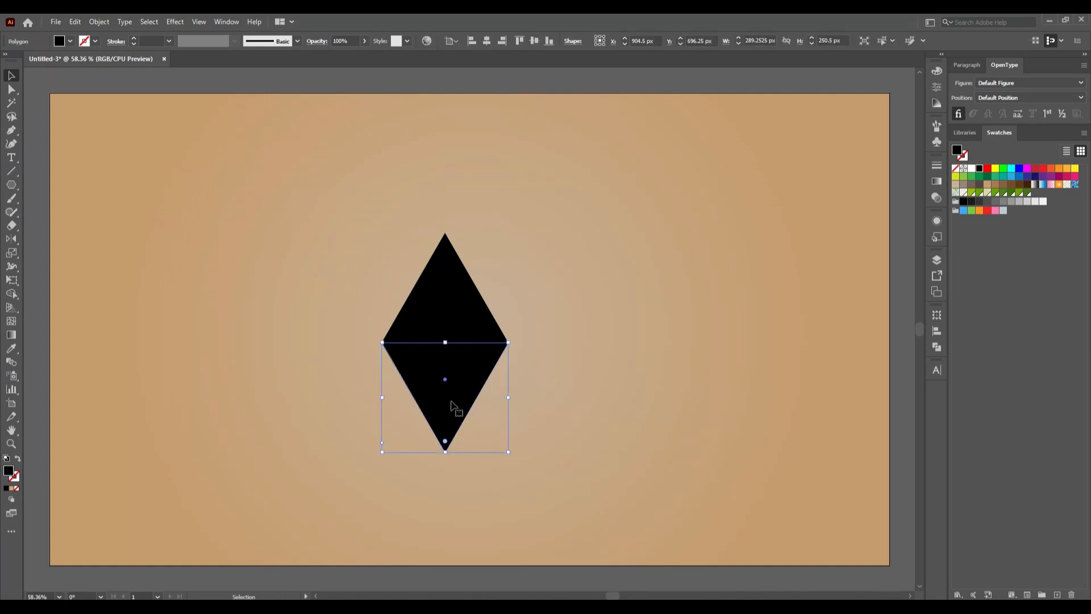
{"action": "left_click", "coordinate": [74, 24]}
{"action": "left_click", "coordinate": [103, 77]}
{"action": "left_click", "coordinate": [75, 23]}
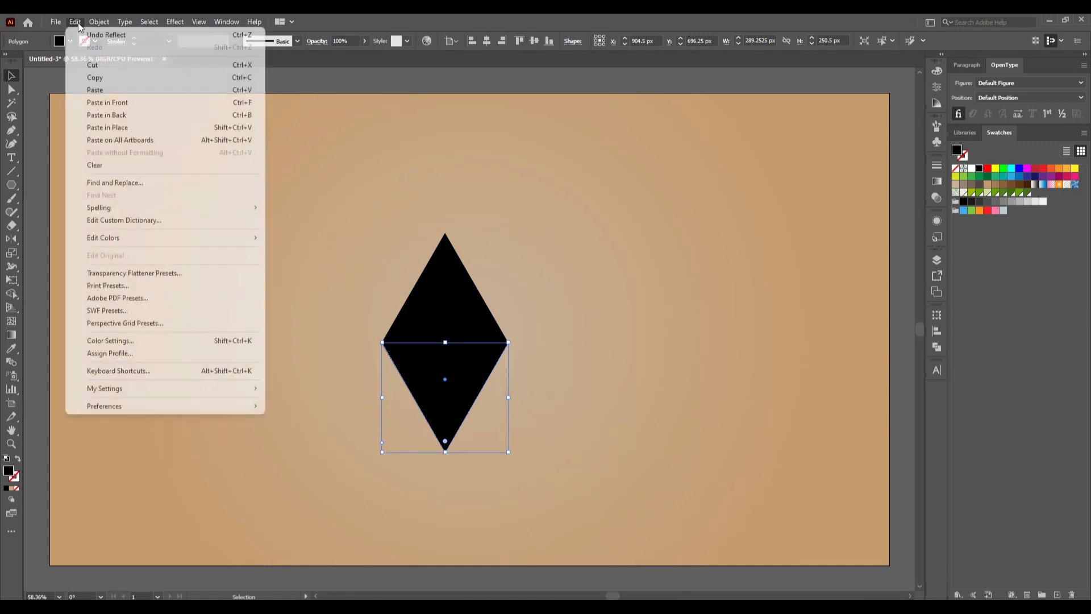
{"action": "left_click", "coordinate": [137, 128]}
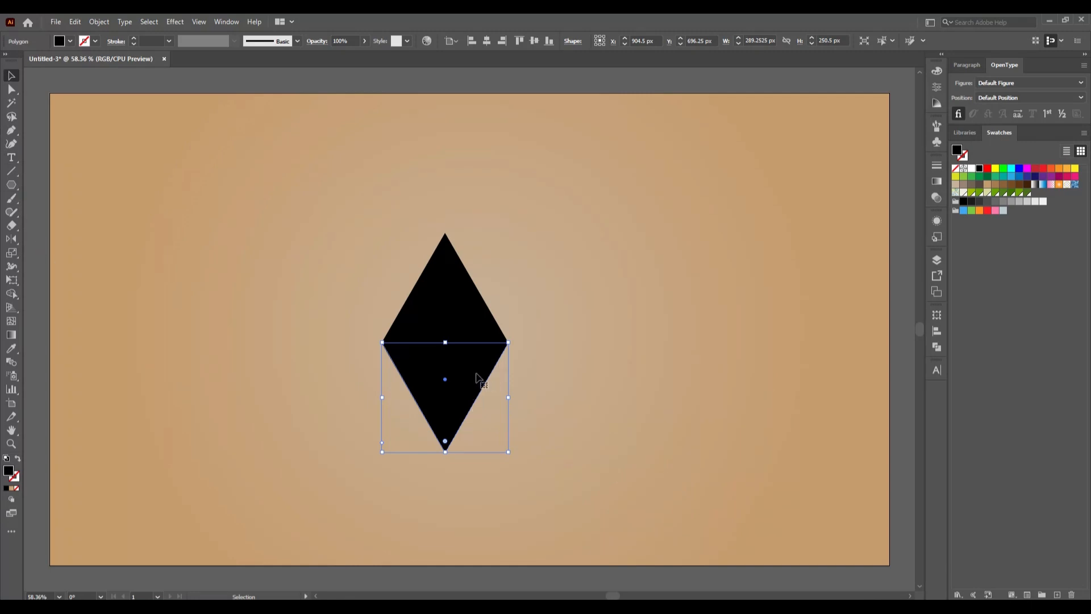
{"action": "left_click_drag", "start_coordinate": [477, 378], "coordinate": [455, 377]}
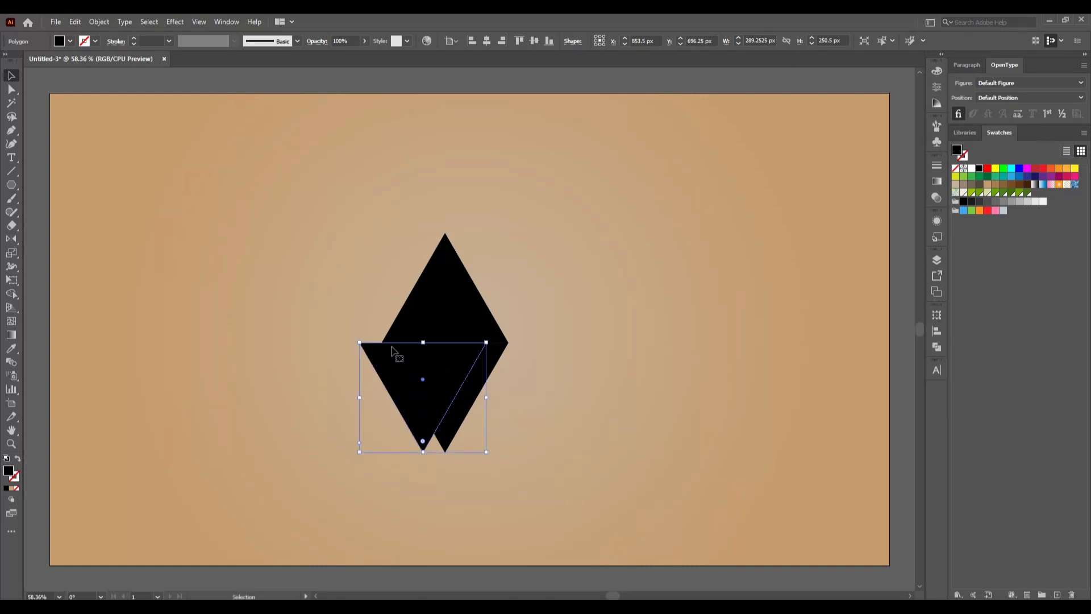
- Reflect the pasted triangle over the horizontal axis and move it flush against the inverted triangle's left edge
{"action": "right_click", "coordinate": [295, 294]}
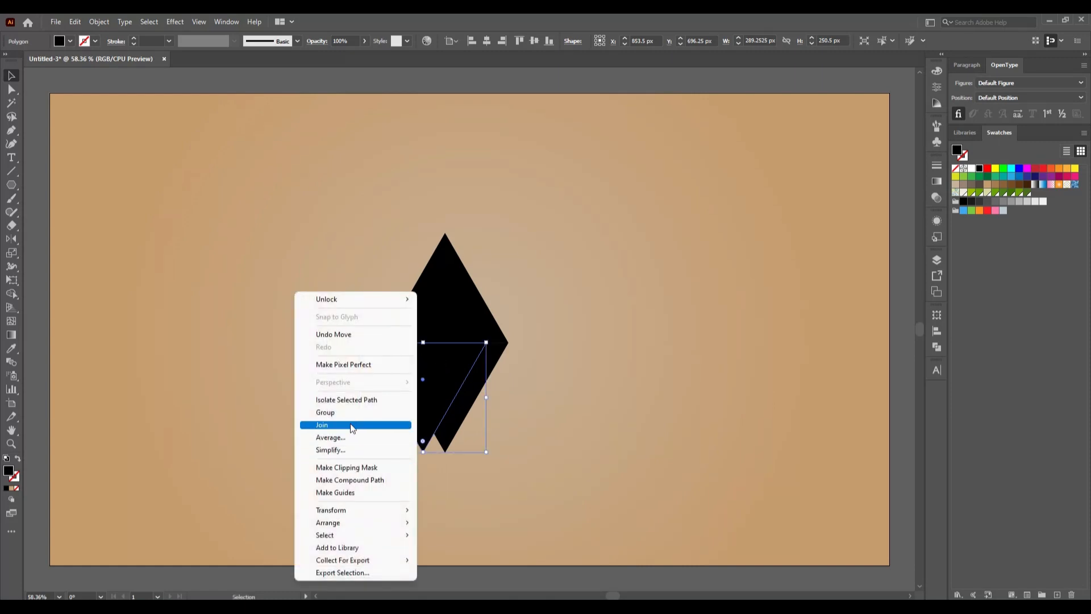
{"action": "mouse_move", "coordinate": [396, 512]}
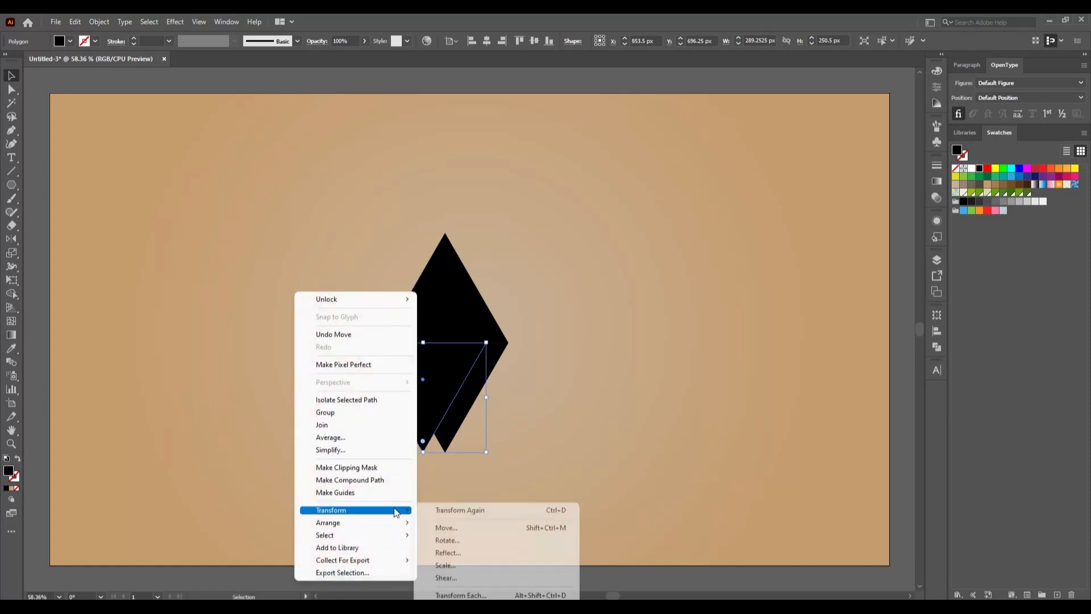
{"action": "left_click", "coordinate": [468, 552]}
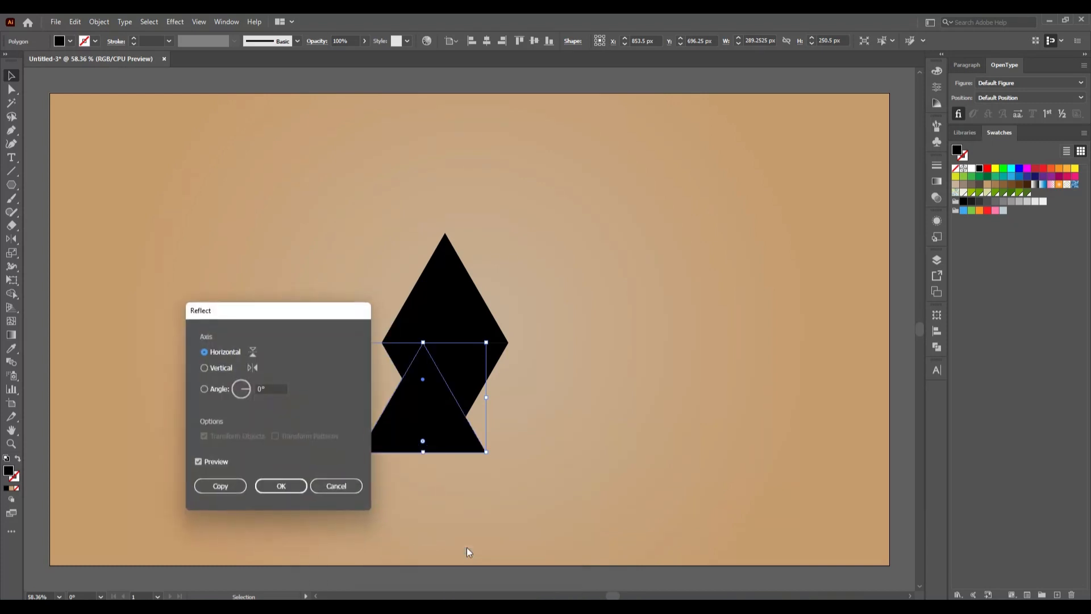
{"action": "left_click", "coordinate": [271, 488]}
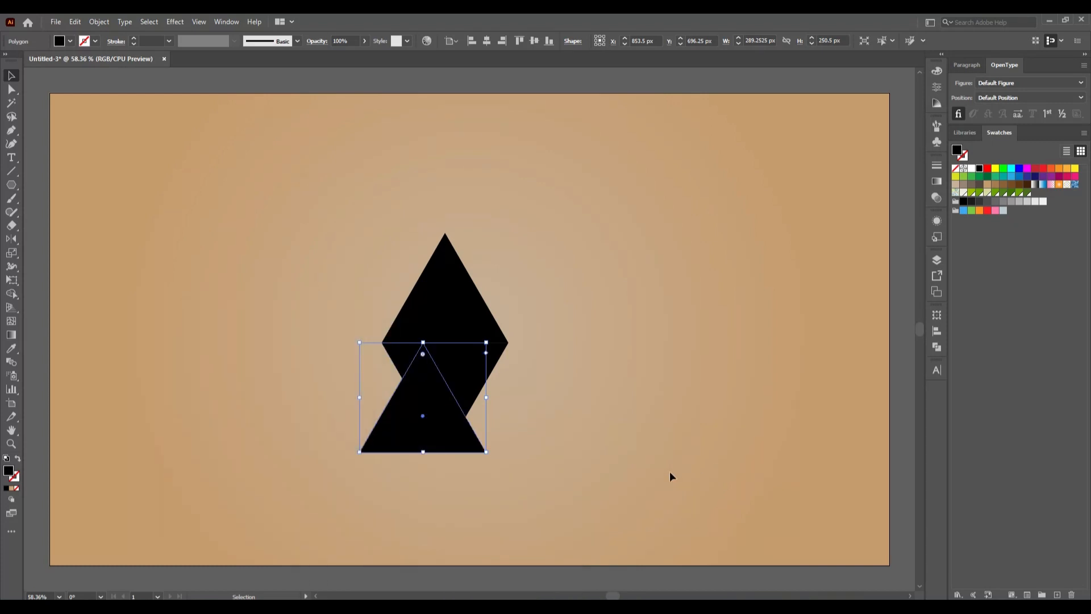
{"action": "left_click", "coordinate": [496, 448]}
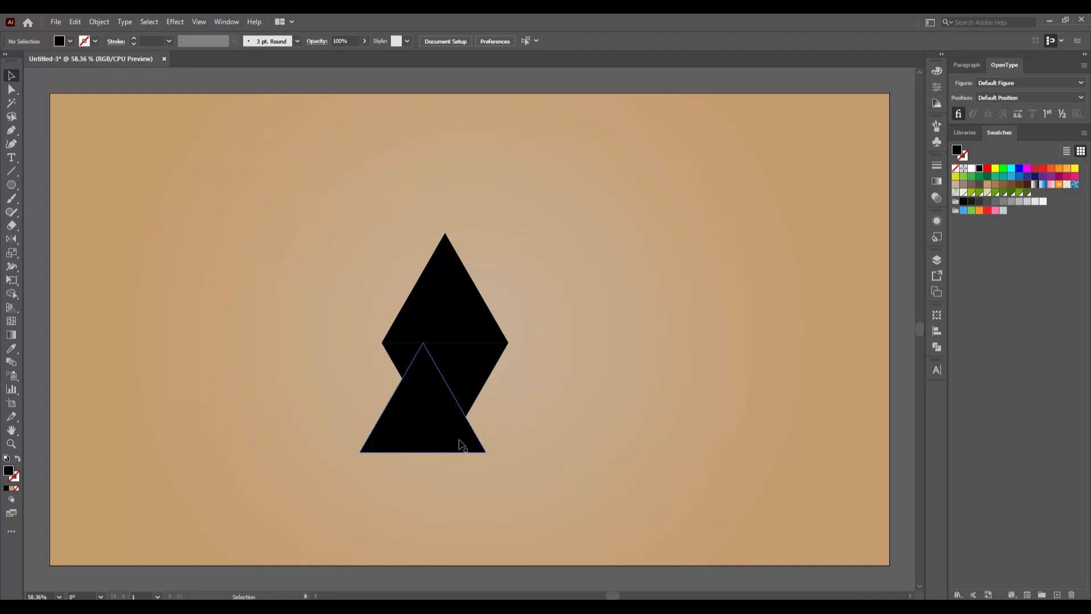
{"action": "left_click_drag", "start_coordinate": [461, 444], "coordinate": [419, 440]}
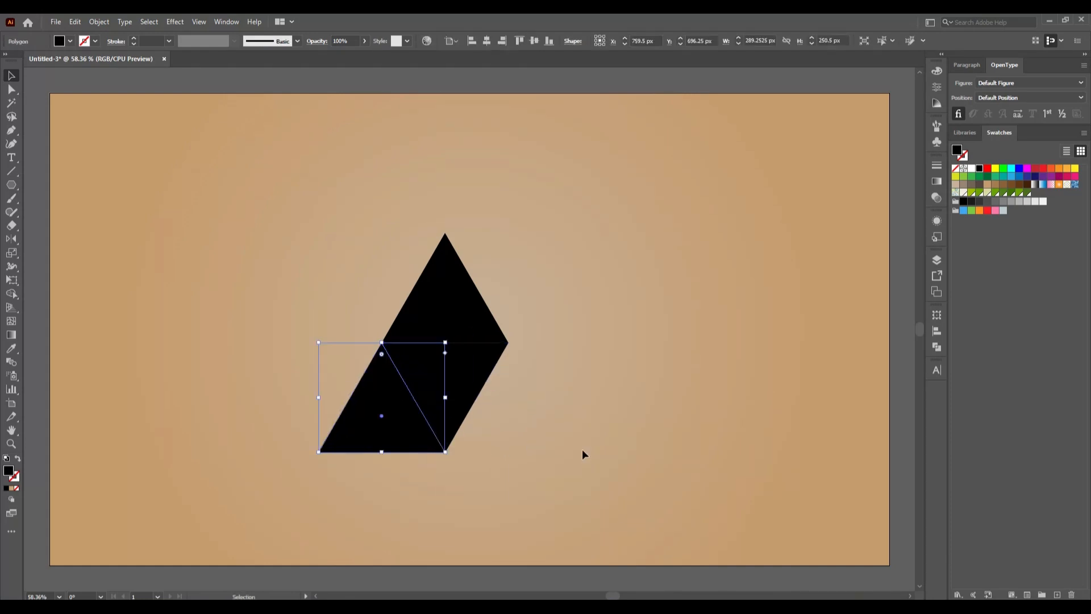
{"action": "left_click", "coordinate": [582, 454]}
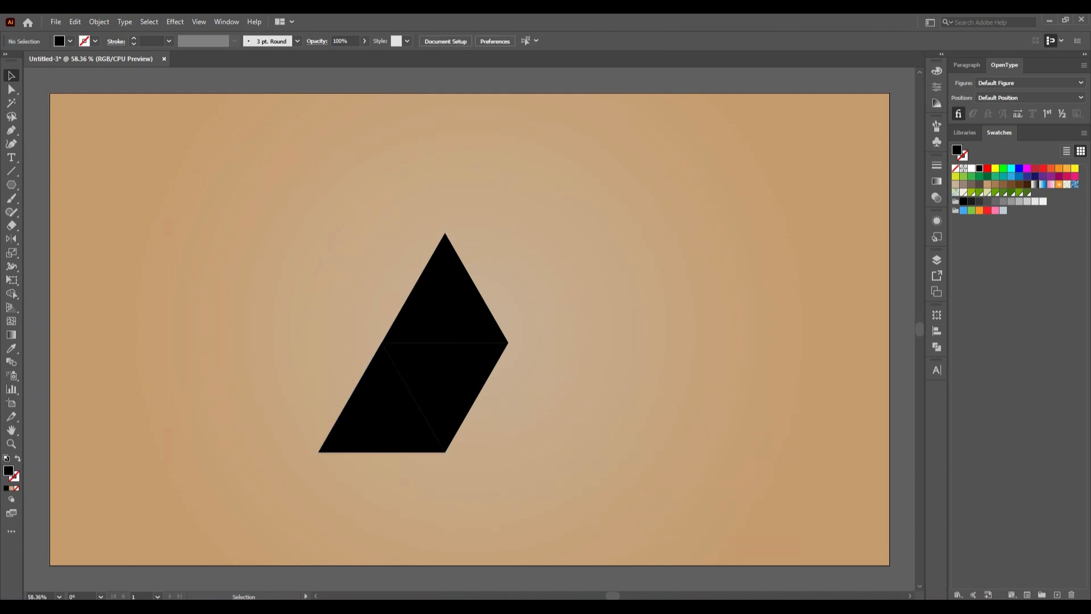
- Copy the left base triangle, paste it in place and move the duplicate right to complete one large triangle
{"action": "left_click", "coordinate": [398, 447]}
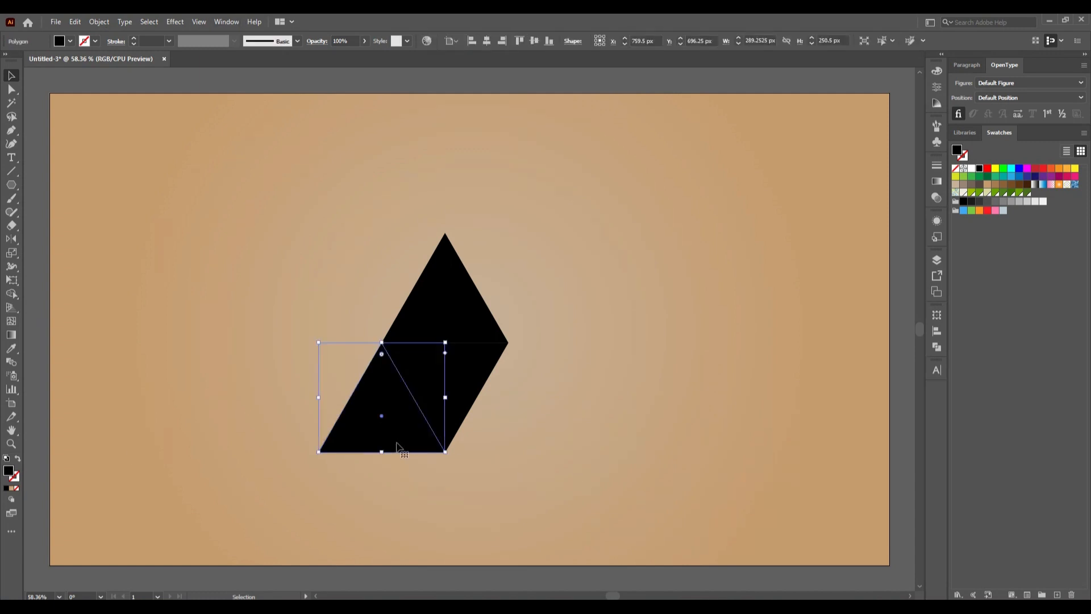
{"action": "left_click", "coordinate": [74, 22]}
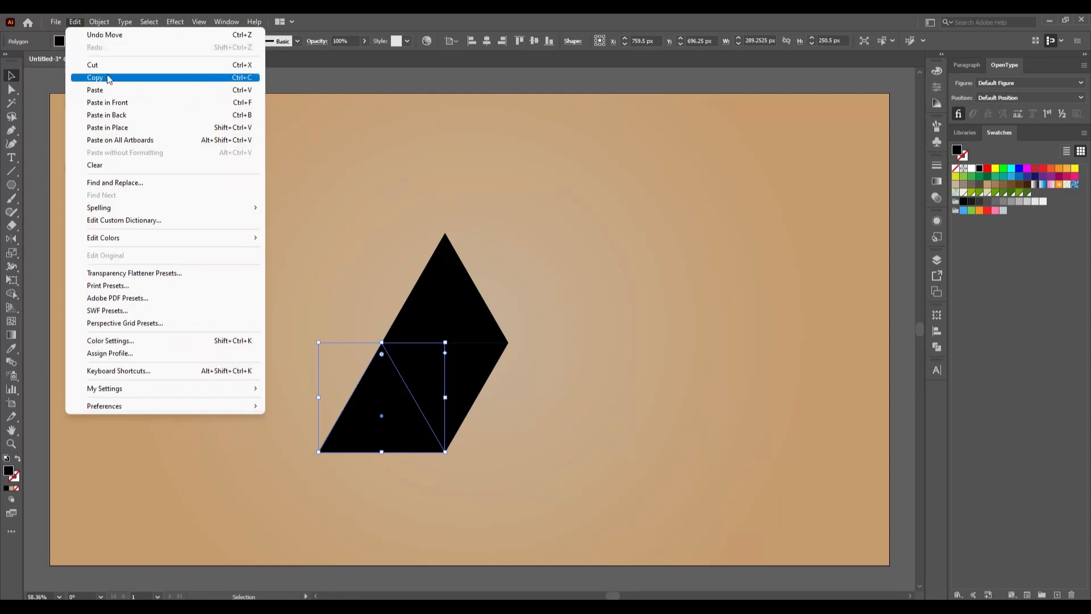
{"action": "left_click", "coordinate": [95, 77]}
{"action": "left_click", "coordinate": [74, 22]}
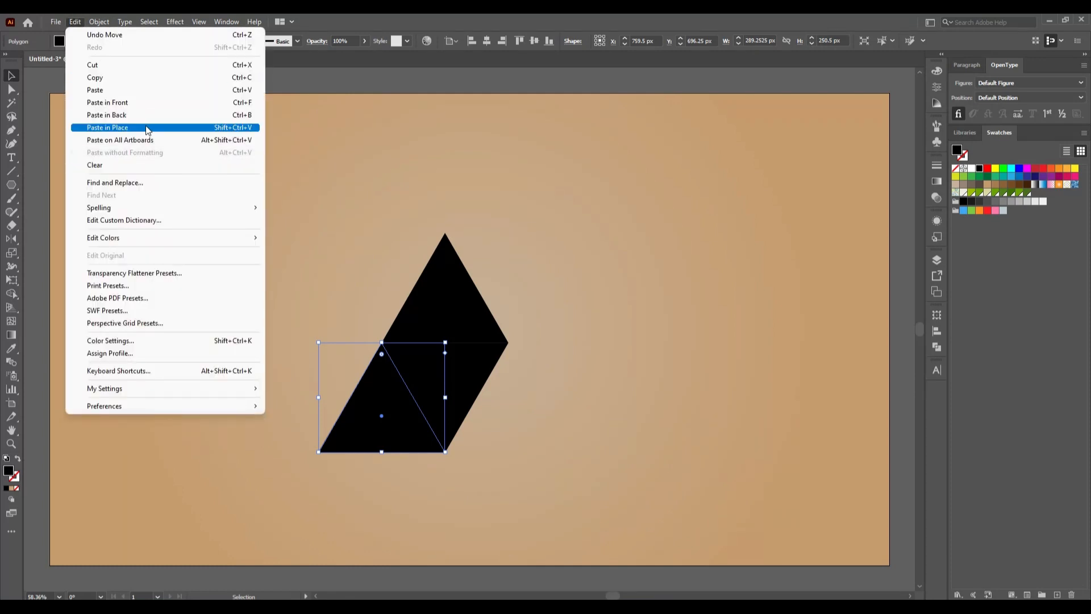
{"action": "left_click", "coordinate": [146, 127]}
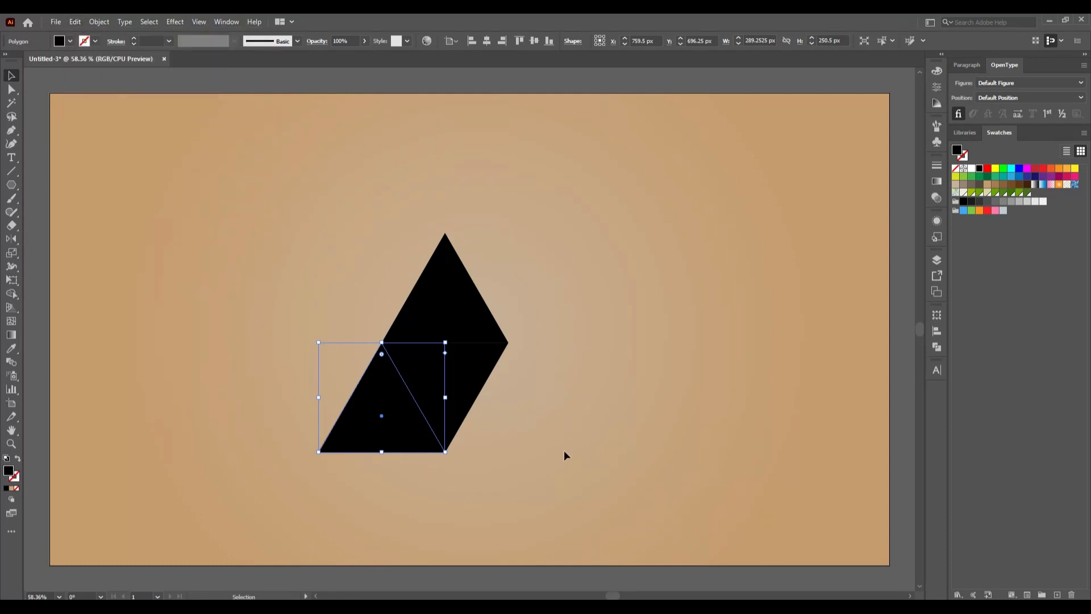
{"action": "left_click", "coordinate": [564, 451]}
{"action": "left_click_drag", "start_coordinate": [419, 434], "coordinate": [517, 427]}
{"action": "left_click_drag", "start_coordinate": [517, 424], "coordinate": [545, 421]}
{"action": "left_click", "coordinate": [725, 447]}
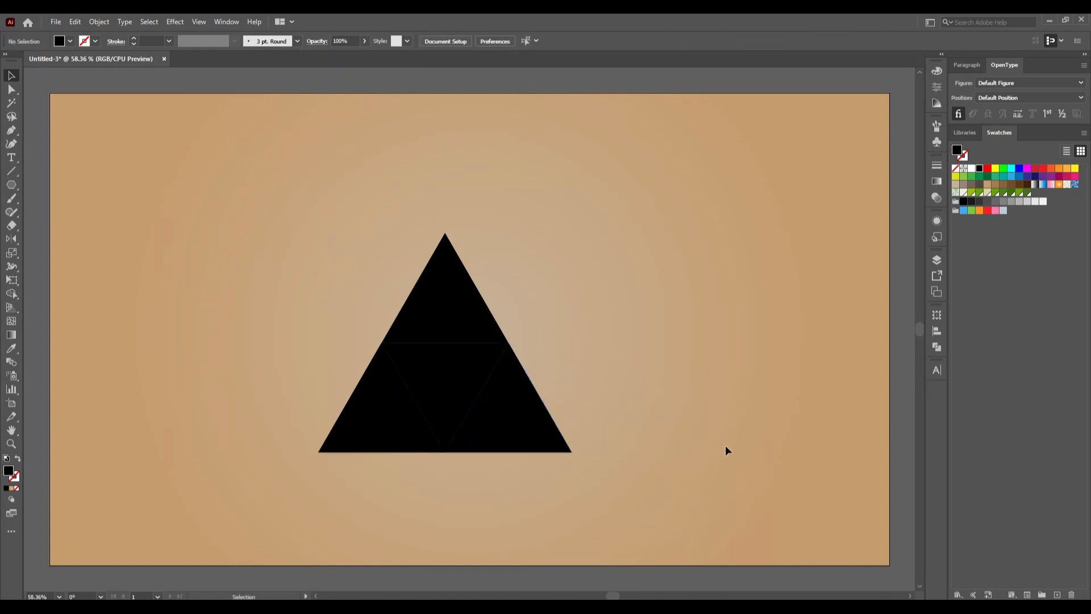
- Fill the right base triangle with light gray and deselect it
{"action": "left_click_drag", "start_coordinate": [267, 187], "coordinate": [632, 527]}
{"action": "left_click", "coordinate": [575, 435]}
{"action": "left_click", "coordinate": [555, 436]}
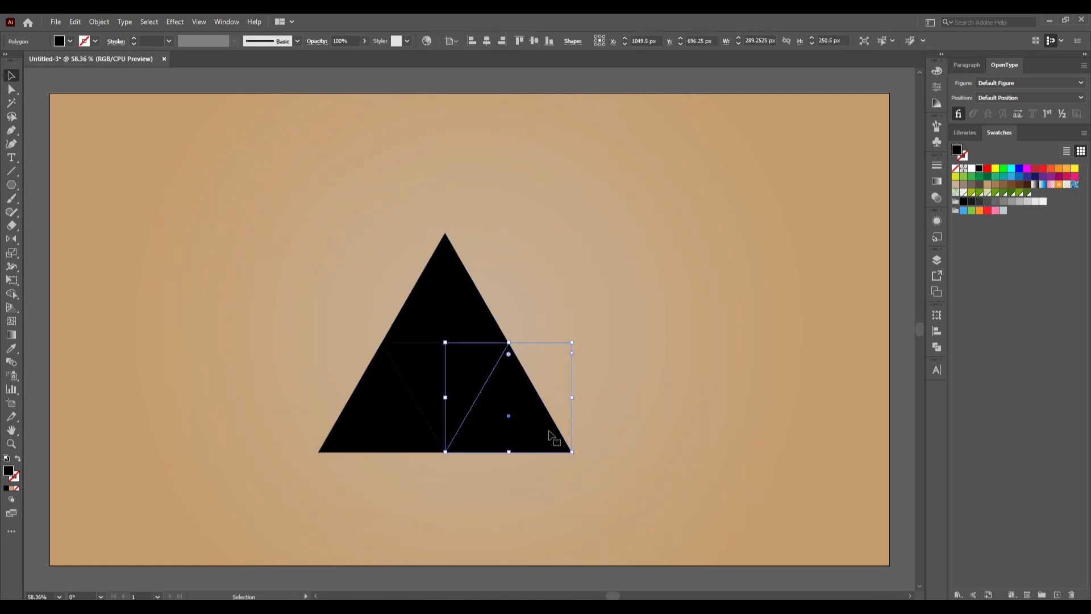
{"action": "left_click", "coordinate": [1019, 201]}
{"action": "left_click", "coordinate": [665, 302]}
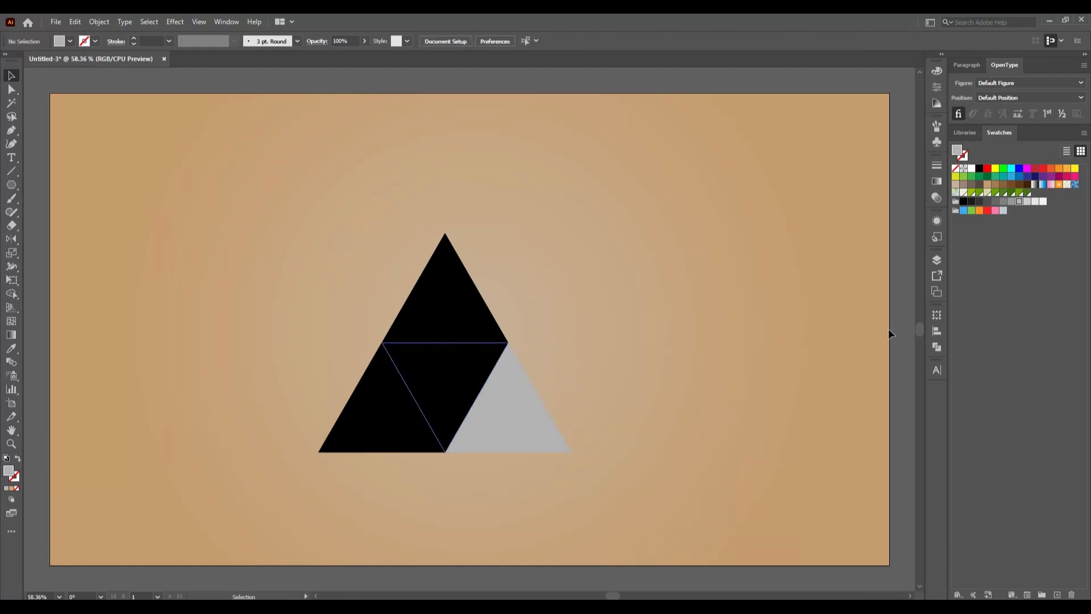
- Fill the central inverted triangle with dark gray and the left base triangle with near-black gray
{"action": "left_click", "coordinate": [449, 375]}
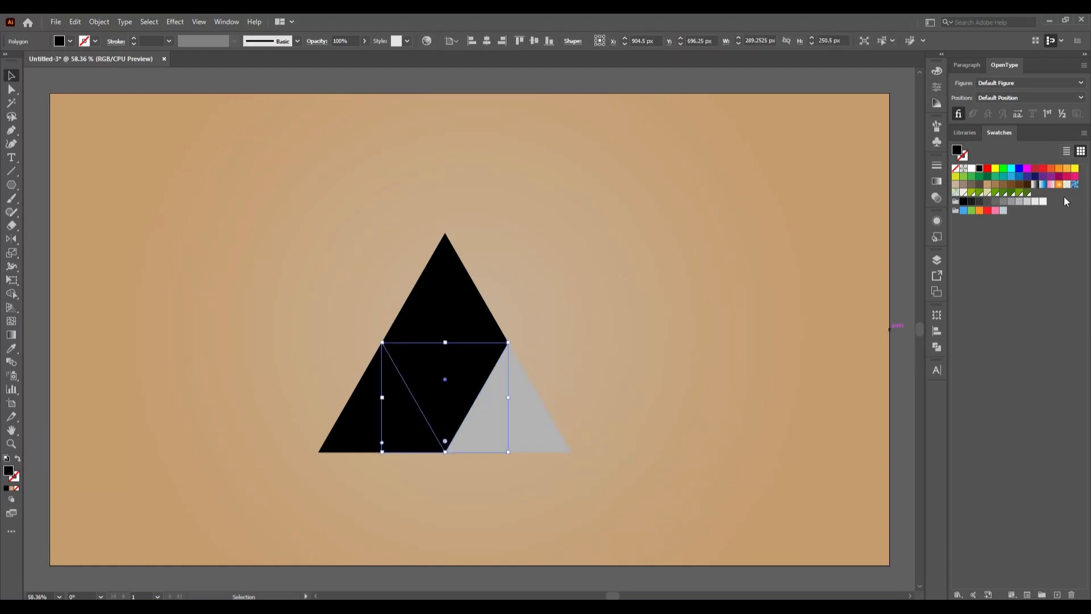
{"action": "left_click", "coordinate": [987, 201]}
{"action": "left_click", "coordinate": [633, 352]}
{"action": "left_click", "coordinate": [394, 441]}
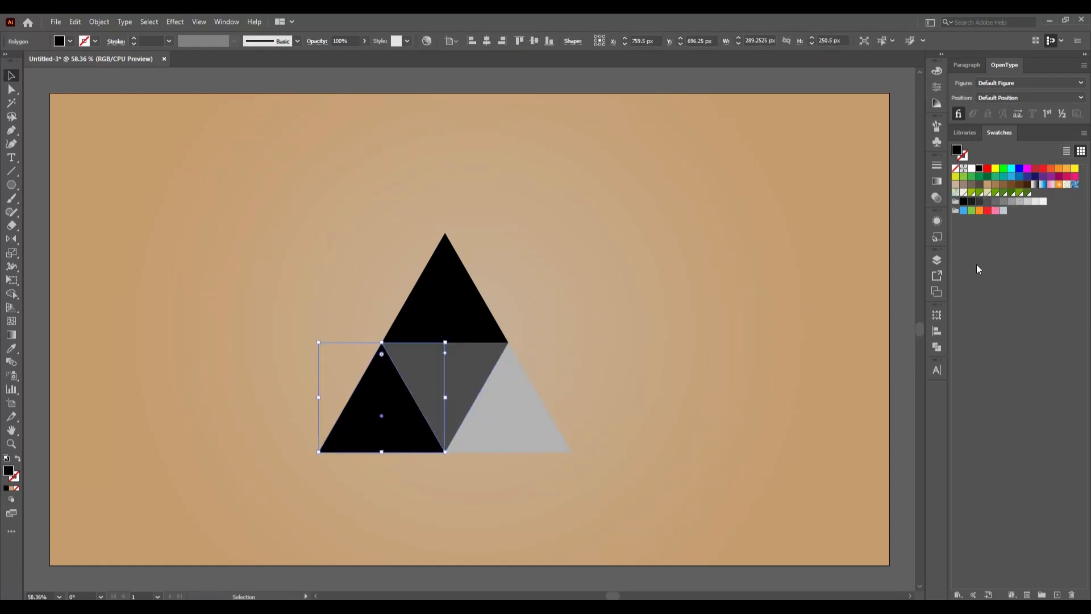
{"action": "left_click", "coordinate": [973, 202]}
{"action": "left_click", "coordinate": [661, 361]}
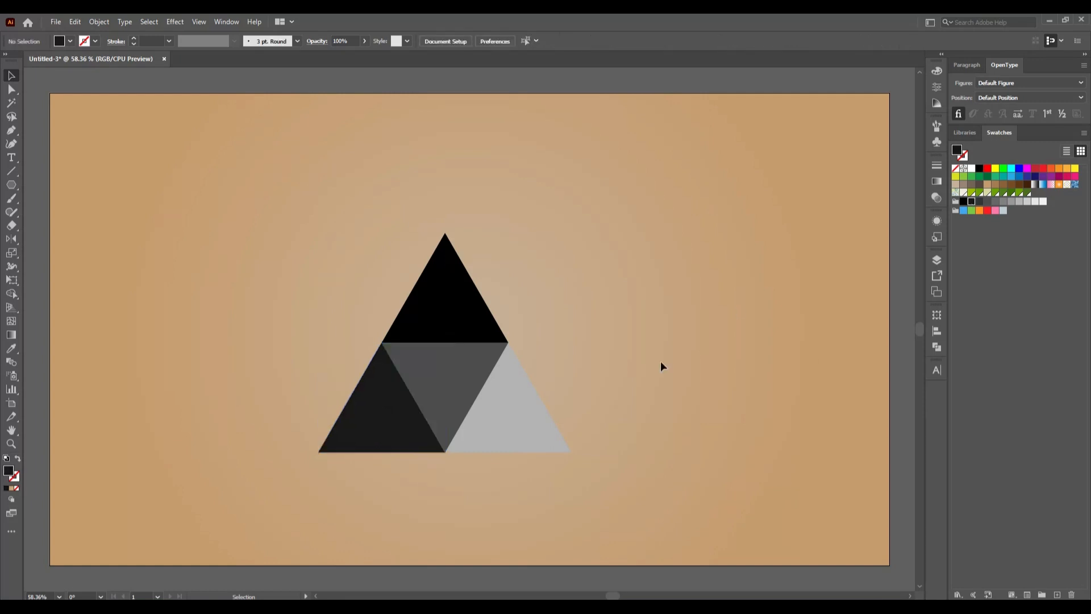
- Fill the top triangle with a medium gray slightly darker than the right base triangle, and deselect it
{"action": "left_click", "coordinate": [480, 318]}
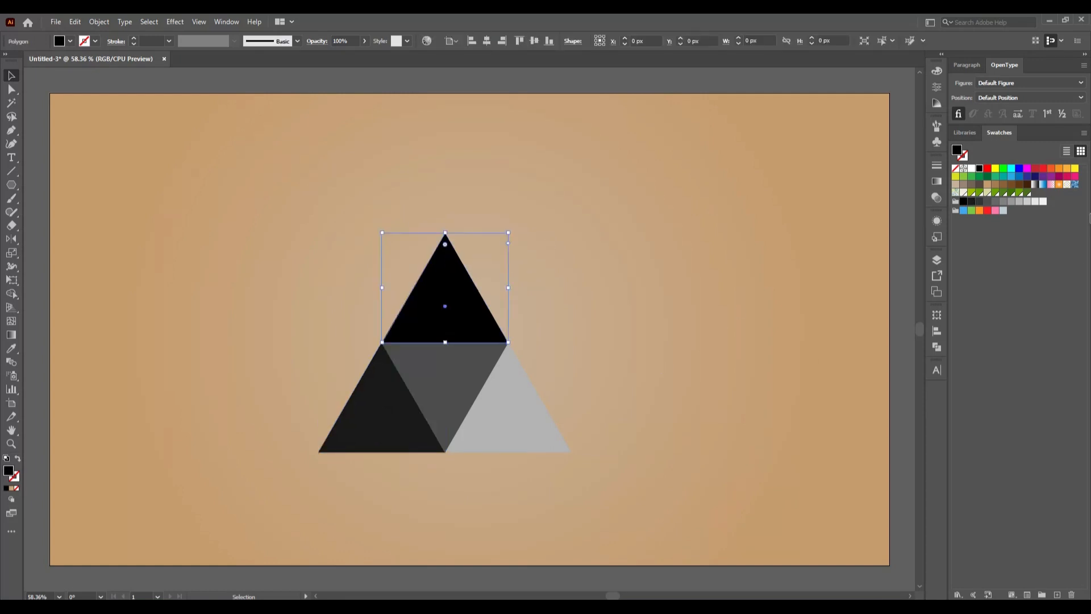
{"action": "left_click", "coordinate": [1020, 202]}
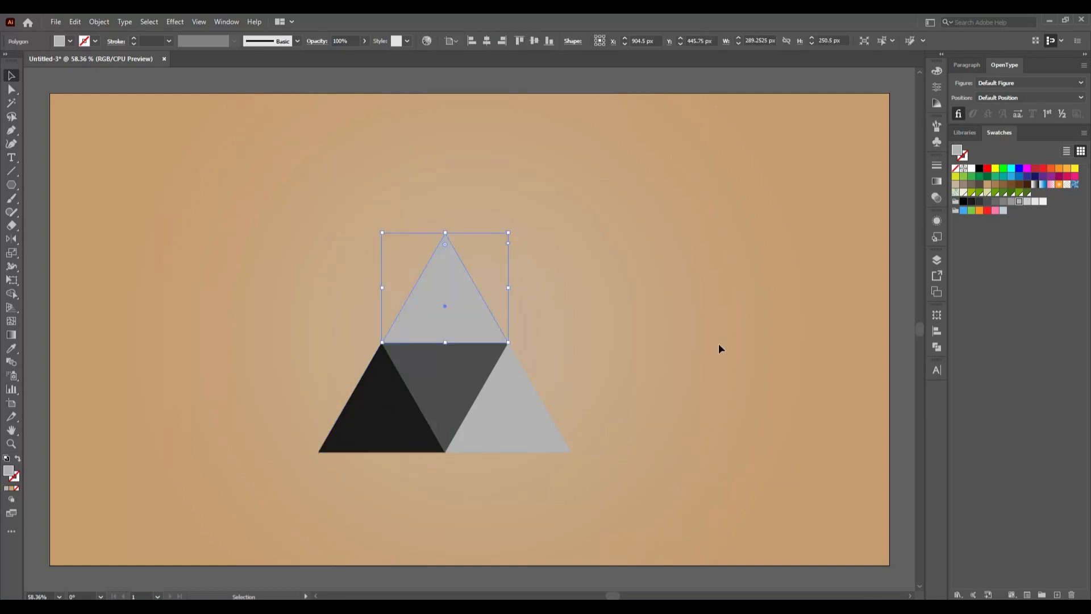
{"action": "left_click", "coordinate": [1012, 202]}
{"action": "left_click", "coordinate": [744, 322]}
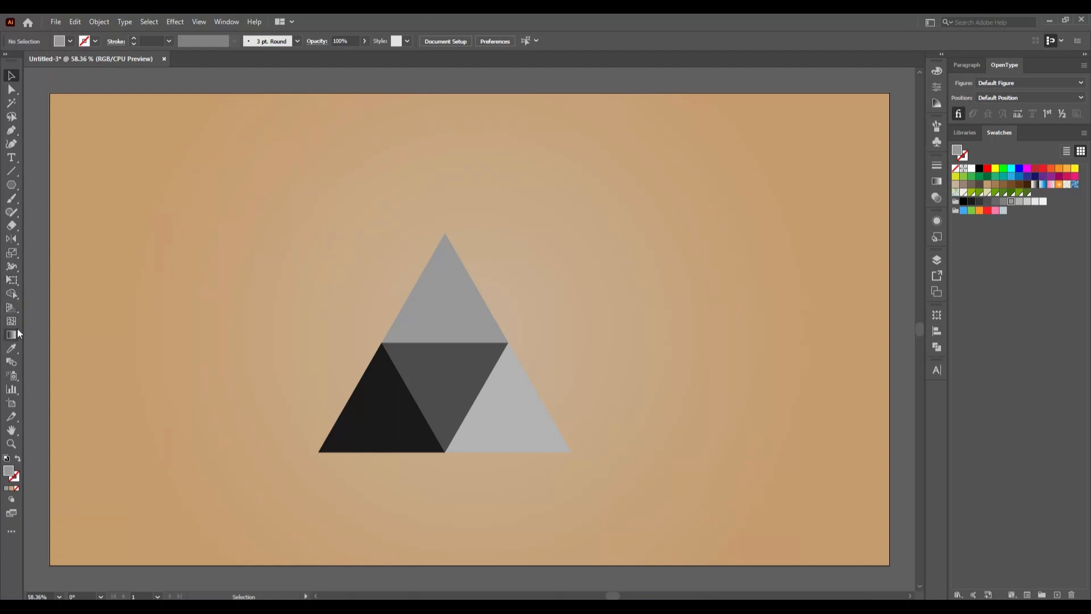
- Set up the Polygon tool with no fill and a black stroke
{"action": "left_click", "coordinate": [12, 185]}
{"action": "left_click", "coordinate": [67, 41]}
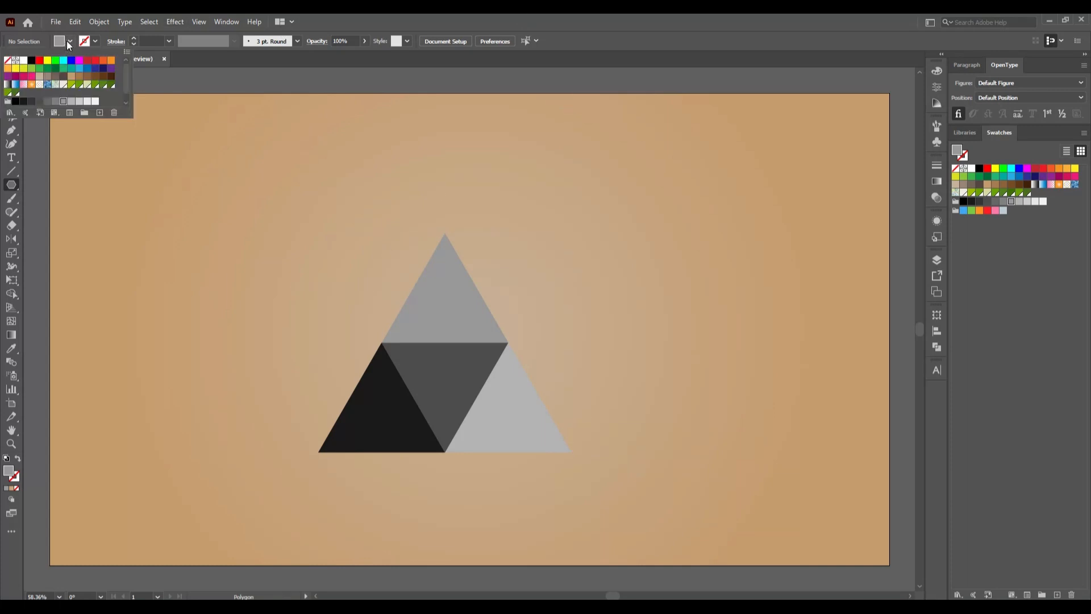
{"action": "left_click", "coordinate": [6, 61]}
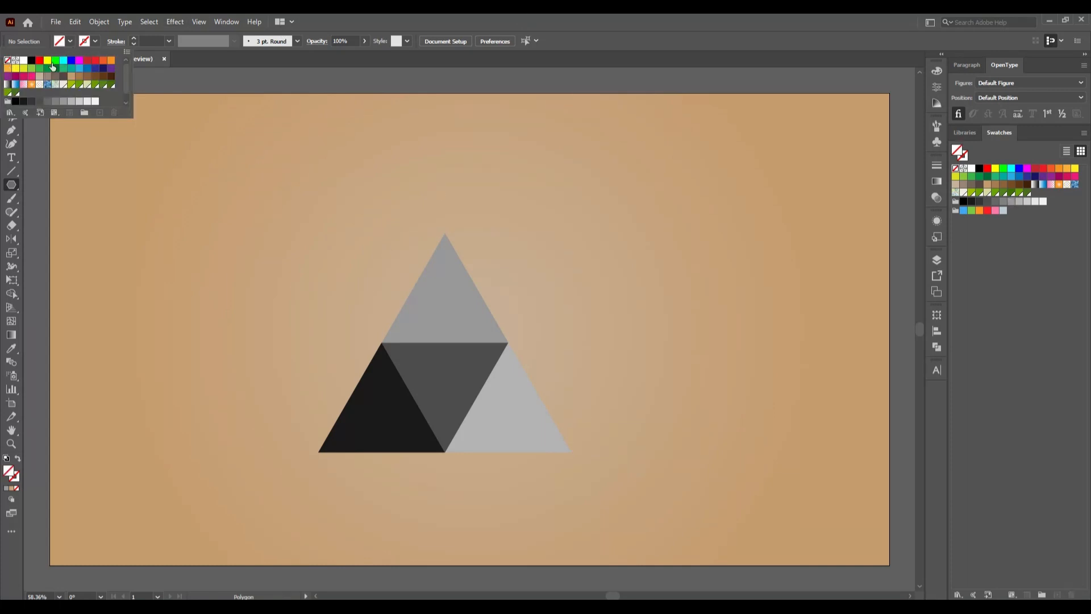
{"action": "left_click", "coordinate": [97, 41]}
{"action": "left_click", "coordinate": [98, 41]}
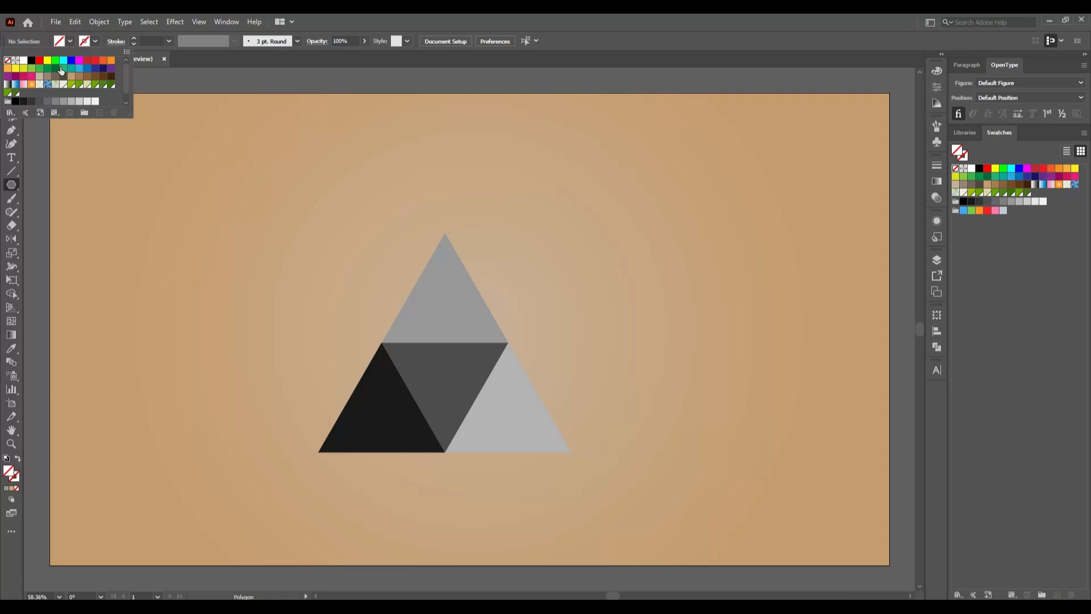
{"action": "left_click", "coordinate": [32, 60]}
{"action": "left_click", "coordinate": [269, 339]}
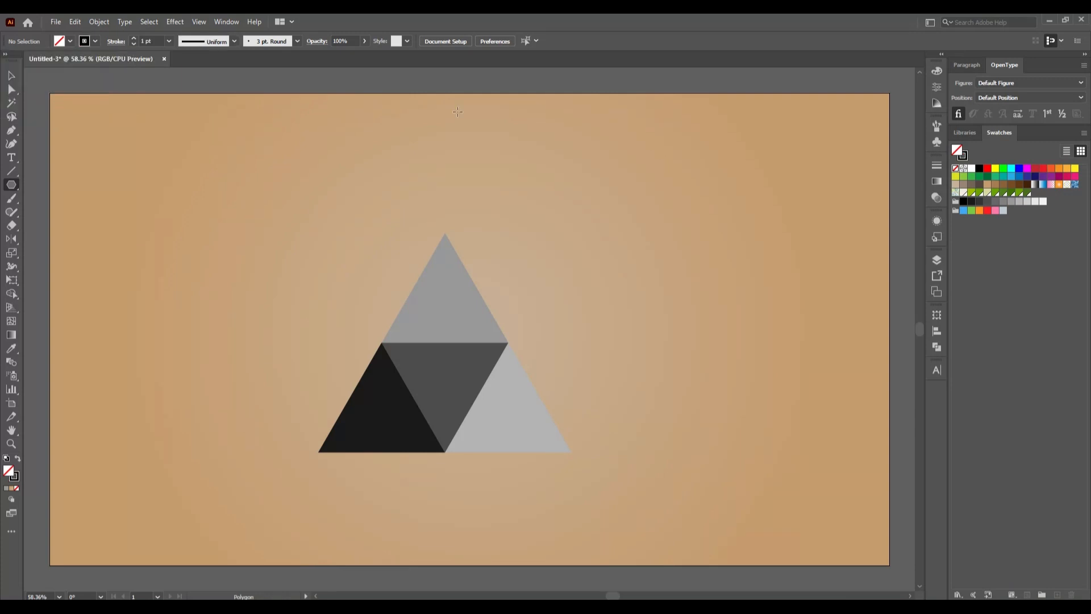
- Create a six-sided polygon with a 167 px radius to the upper left of the large triangle
{"action": "left_click", "coordinate": [350, 254]}
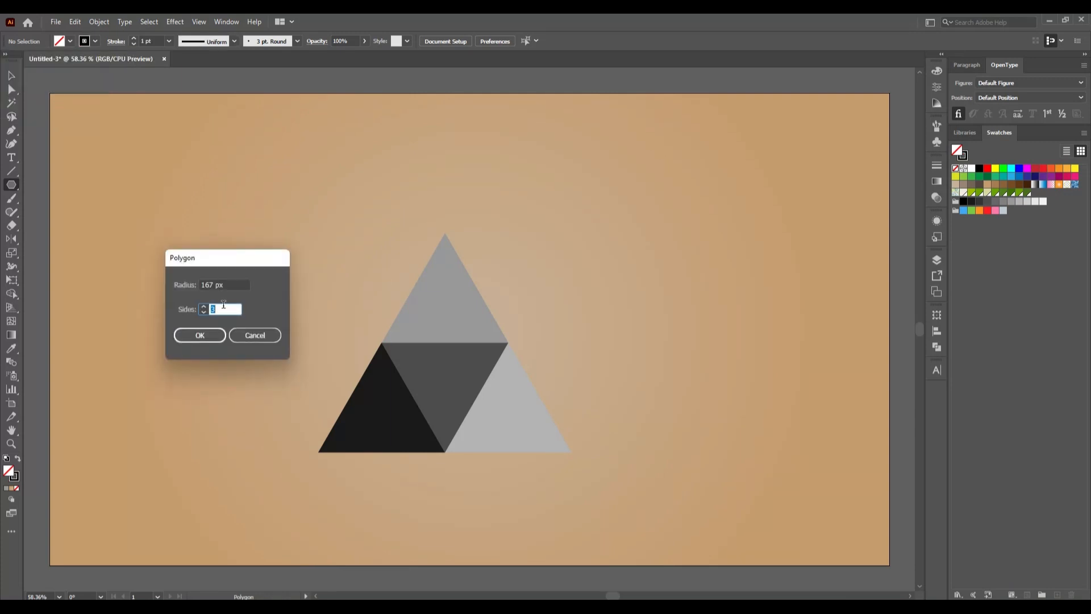
{"action": "key", "text": "BackSpace"}
{"action": "type", "text": "6"}
{"action": "left_click", "coordinate": [200, 336]}
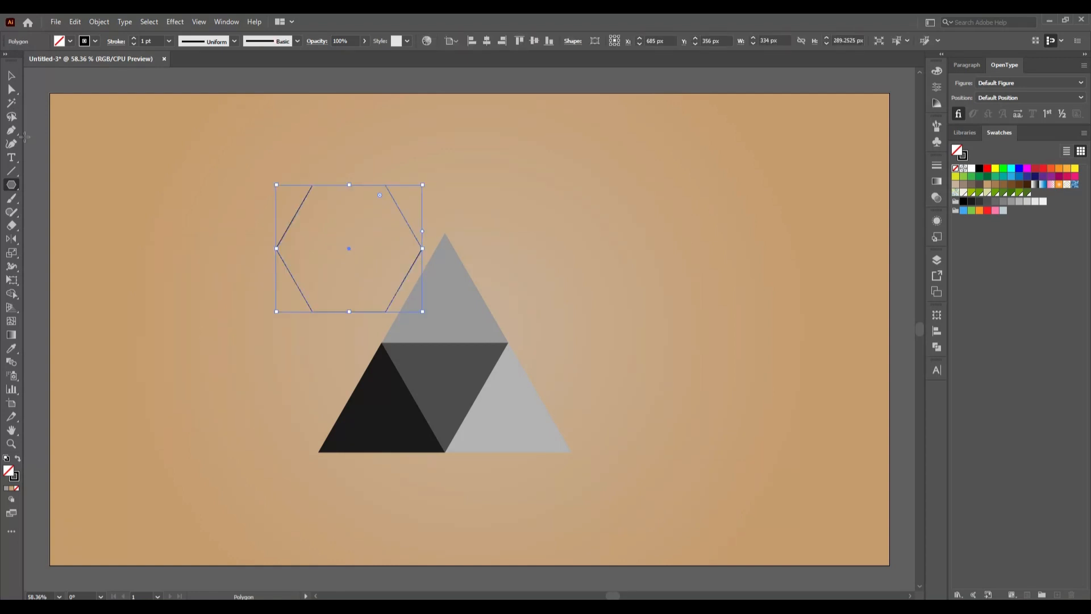
- Rotate the hexagon by 90° so that one corner points straight up, and deselect it
{"action": "left_click", "coordinate": [12, 76]}
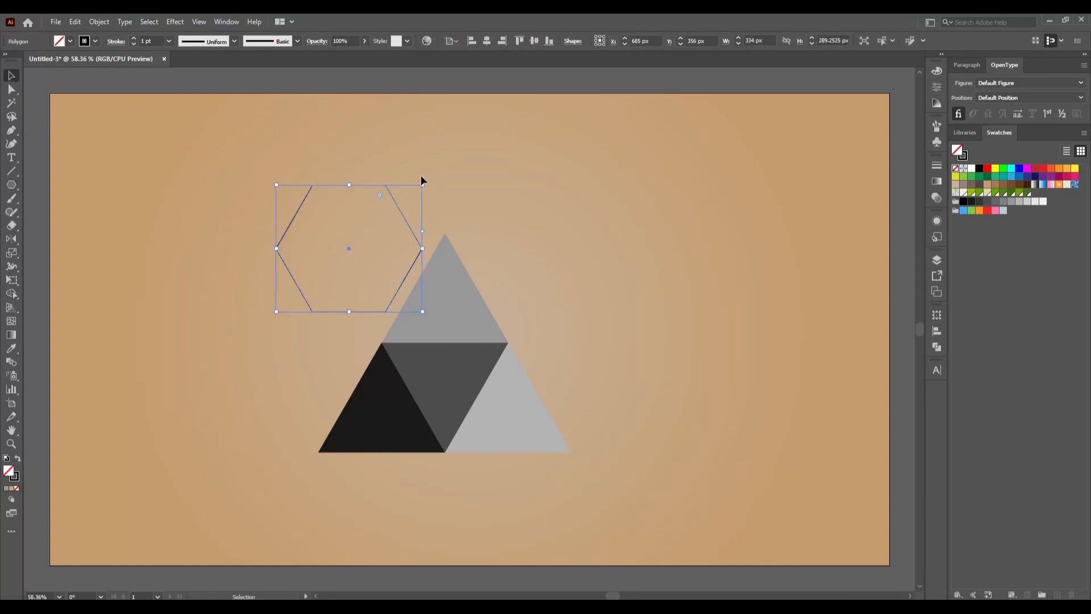
{"action": "left_click_drag", "start_coordinate": [423, 181], "coordinate": [421, 300]}
{"action": "left_click", "coordinate": [654, 311]}
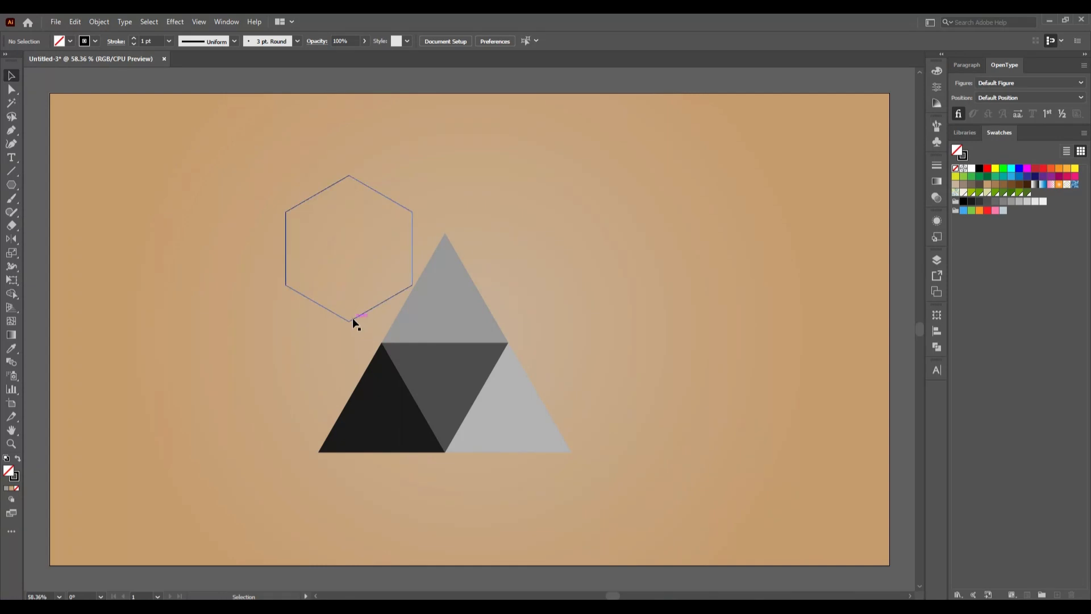
- Move the hexagon over the large triangle, centred horizontally on its apex, and enlarge it proportionally from its centre
{"action": "left_click_drag", "start_coordinate": [352, 319], "coordinate": [448, 373]}
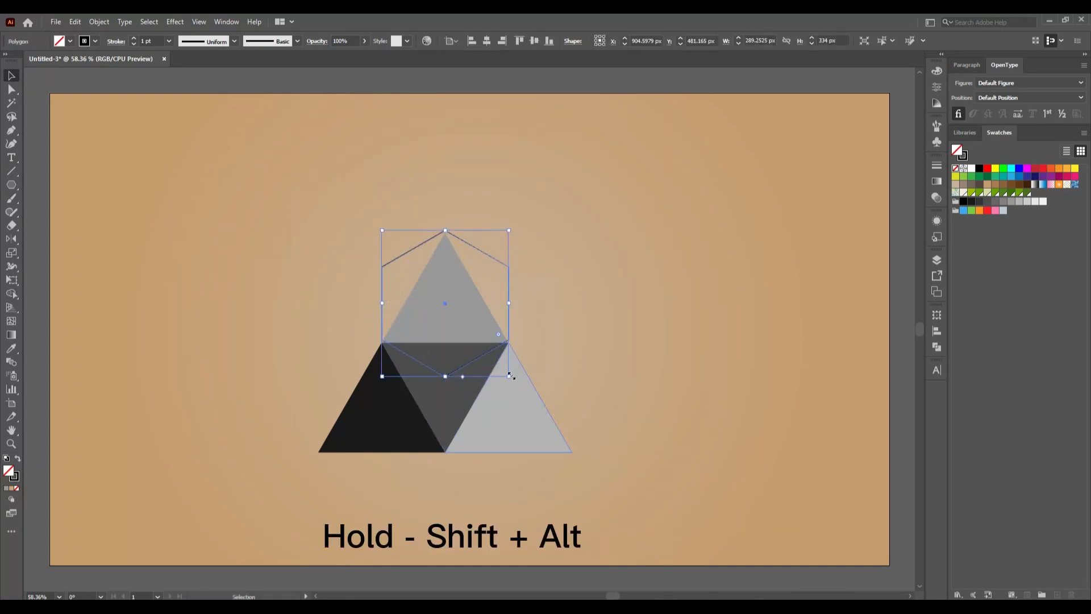
{"action": "left_click_drag", "start_coordinate": [510, 375], "coordinate": [555, 470]}
{"action": "left_click", "coordinate": [531, 368]}
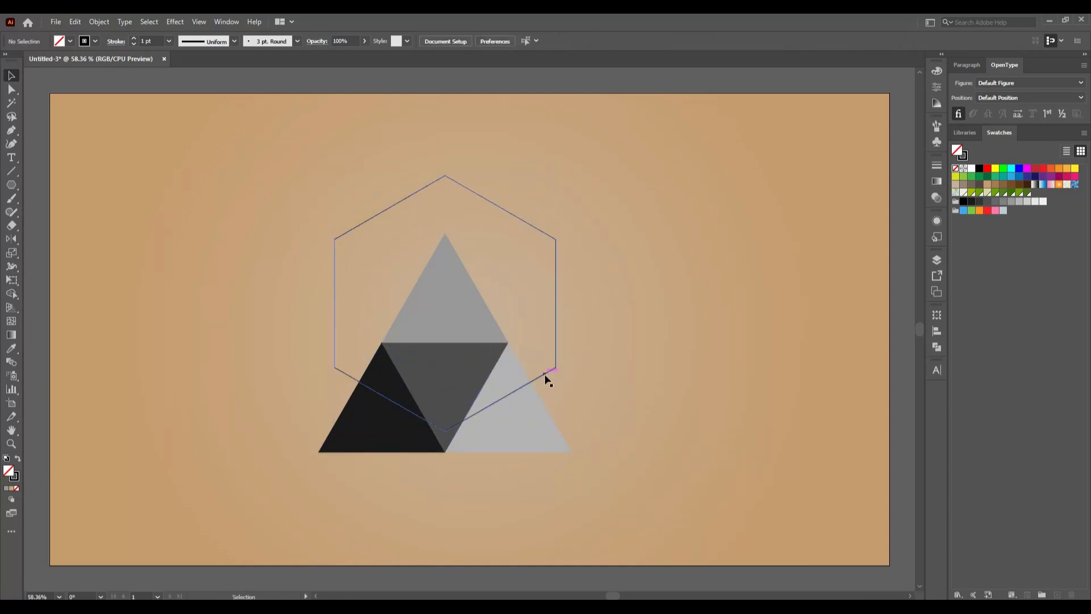
- Move the hexagon down so its top corner meets the large triangle's apex, and enlarge it proportionally from its centre to about 549 × 634 px
{"action": "left_click_drag", "start_coordinate": [544, 374], "coordinate": [544, 431]}
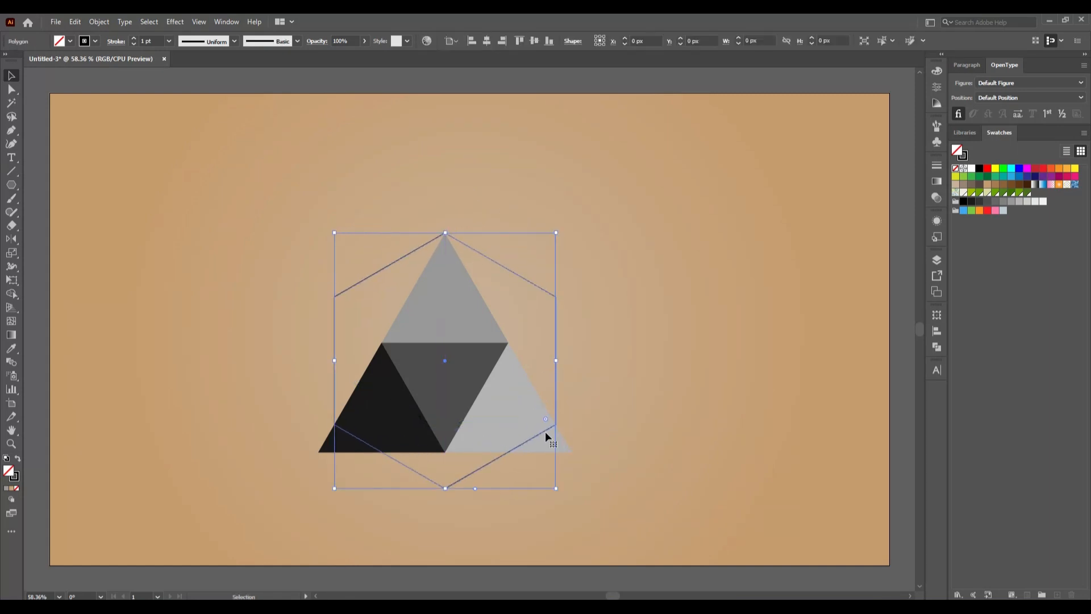
{"action": "left_click", "coordinate": [640, 428]}
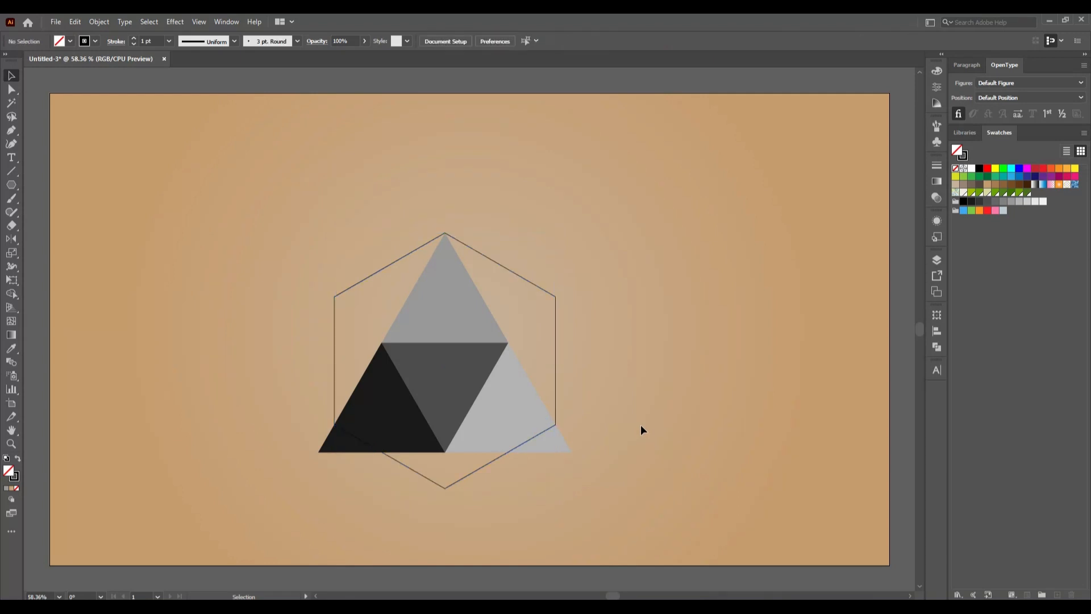
{"action": "left_click", "coordinate": [455, 482]}
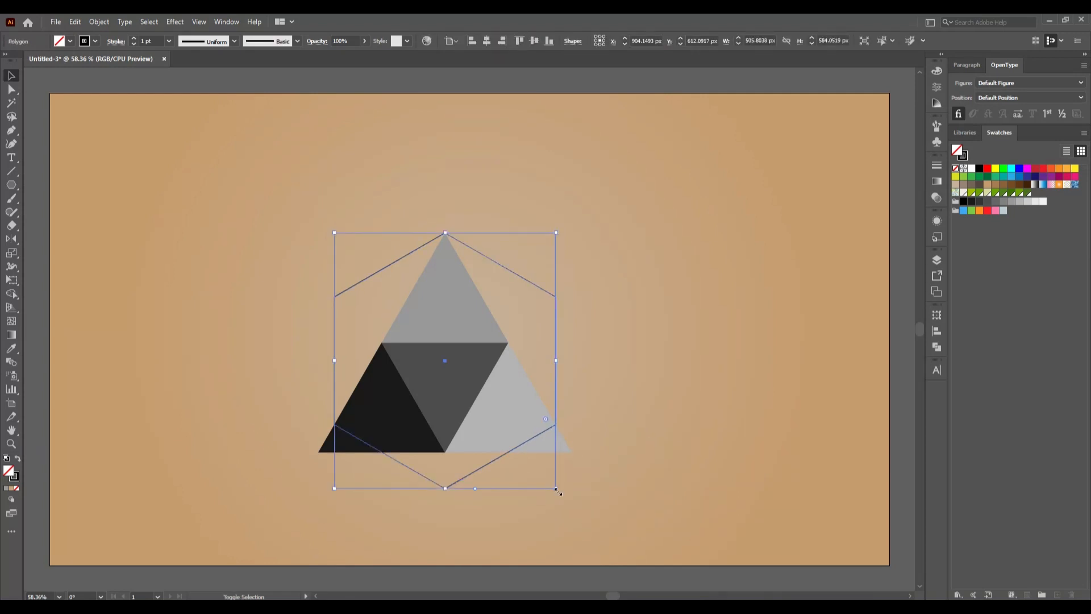
{"action": "left_click_drag", "start_coordinate": [557, 490], "coordinate": [564, 506]}
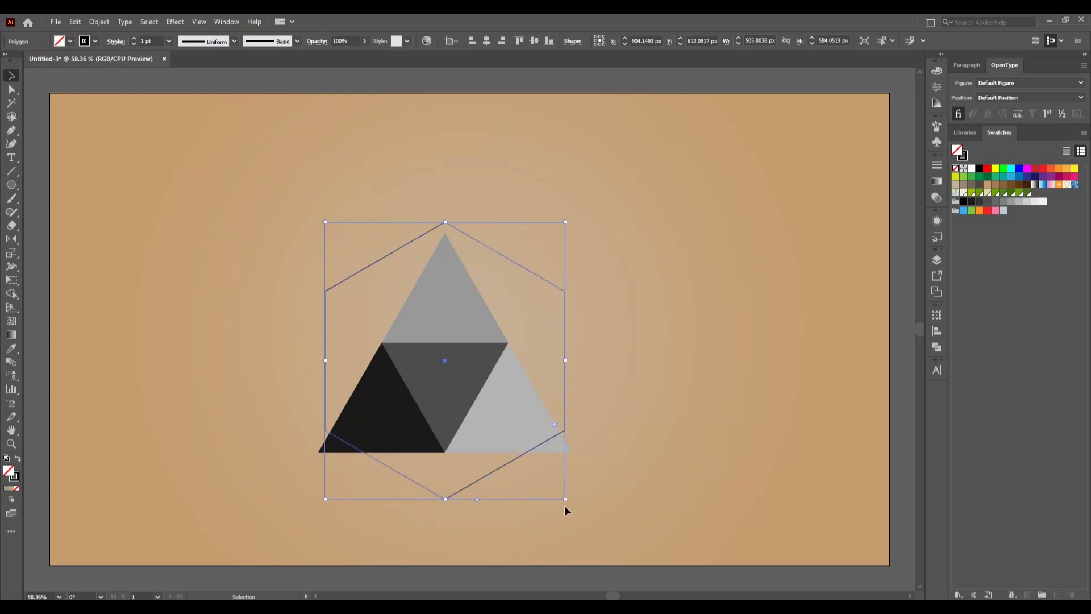
{"action": "left_click", "coordinate": [625, 464]}
- Realign the hexagon's top corner with the apex and enlarge it proportionally to about 574 × 663 px, centred around the large triangle
{"action": "left_click_drag", "start_coordinate": [502, 466], "coordinate": [503, 476]}
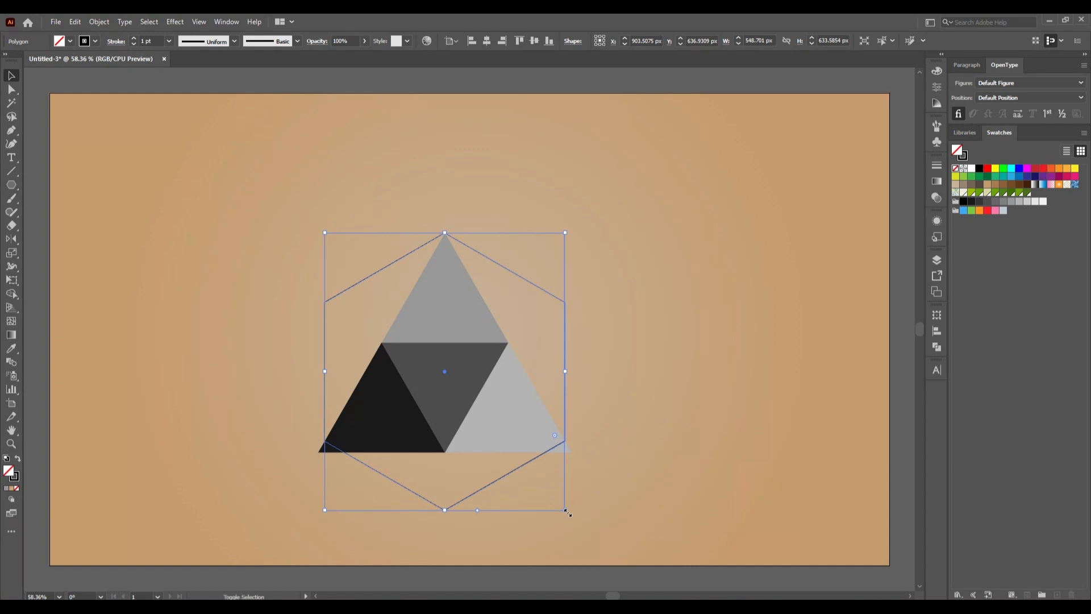
{"action": "left_click_drag", "start_coordinate": [567, 511], "coordinate": [576, 524]}
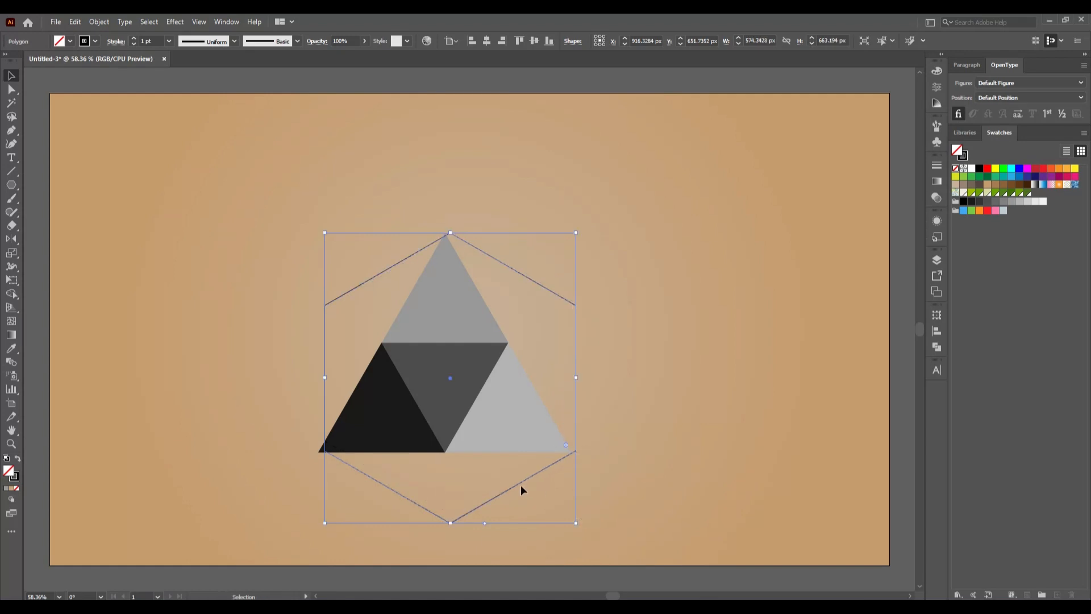
{"action": "left_click_drag", "start_coordinate": [520, 483], "coordinate": [514, 482]}
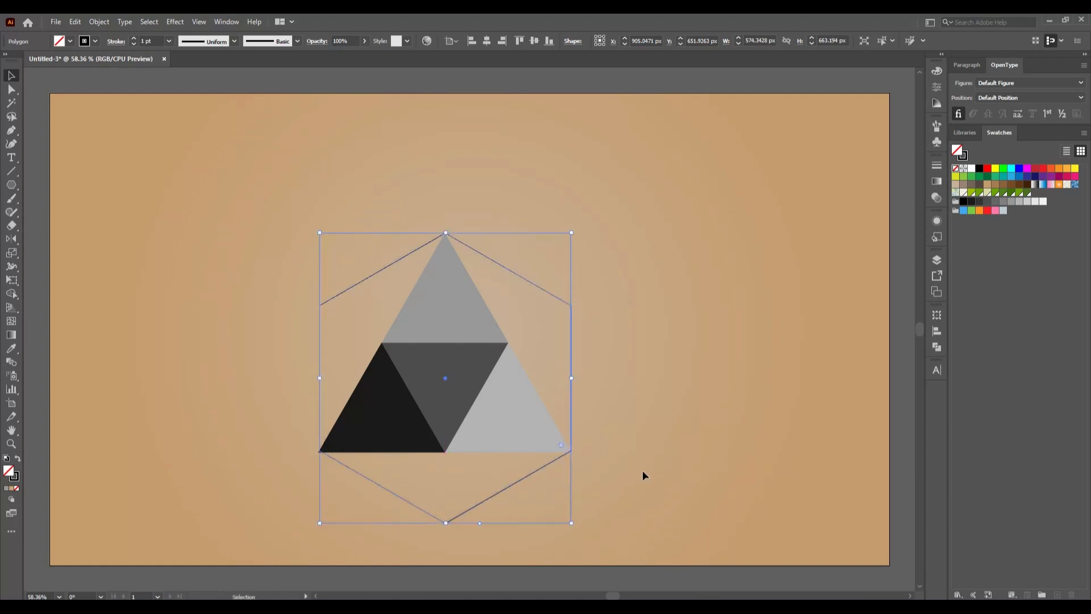
{"action": "left_click", "coordinate": [645, 469]}
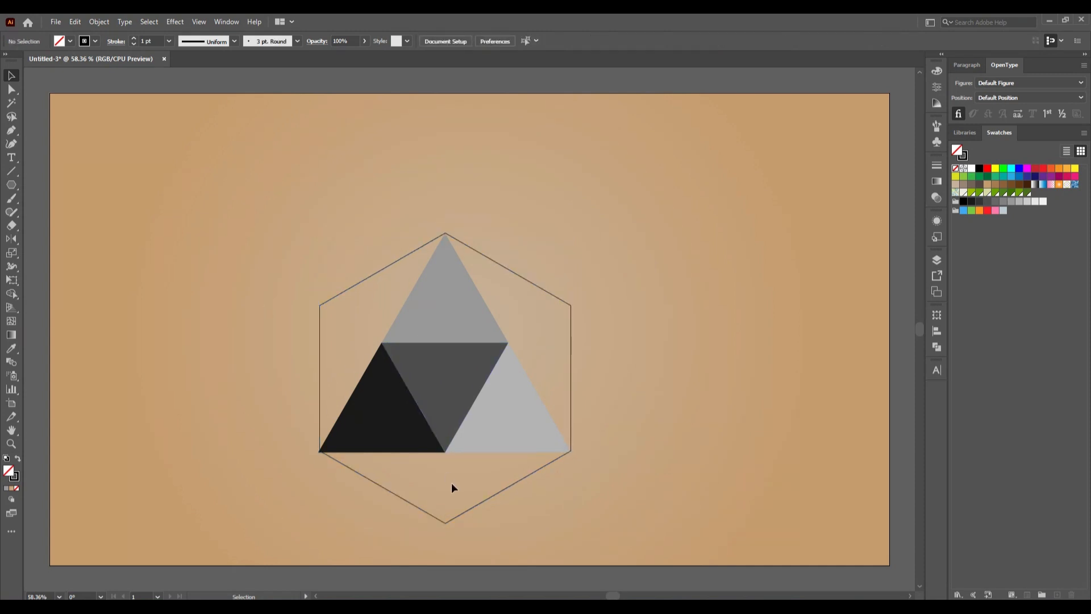
- Fine-tune the hexagon's size proportionally from its centre to about 579 × 668 px, and deselect it
{"action": "left_click", "coordinate": [468, 510]}
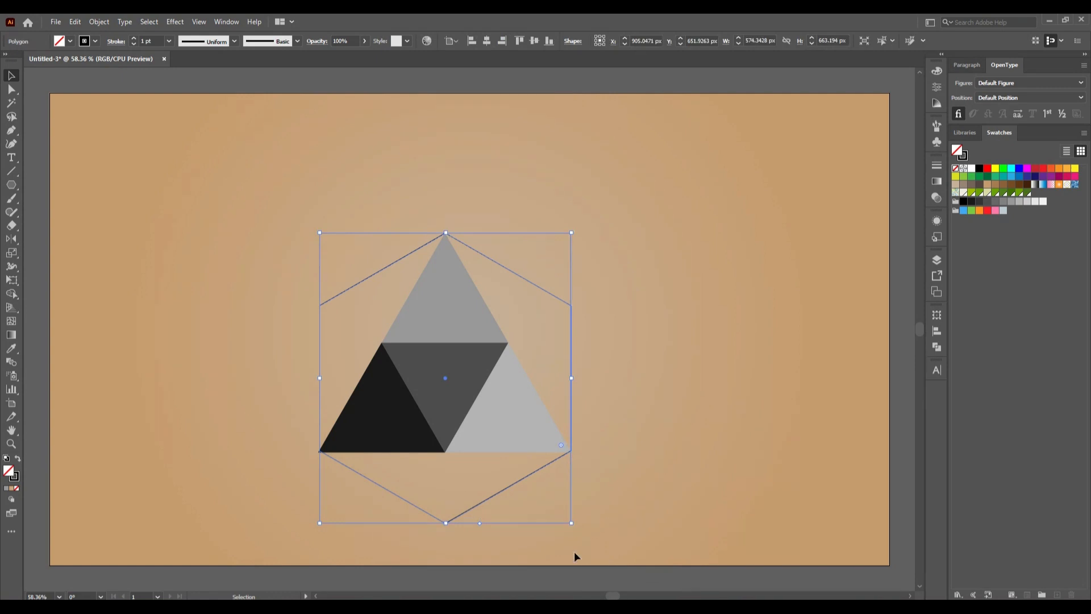
{"action": "left_click_drag", "start_coordinate": [573, 525], "coordinate": [574, 525]}
{"action": "left_click", "coordinate": [560, 504]}
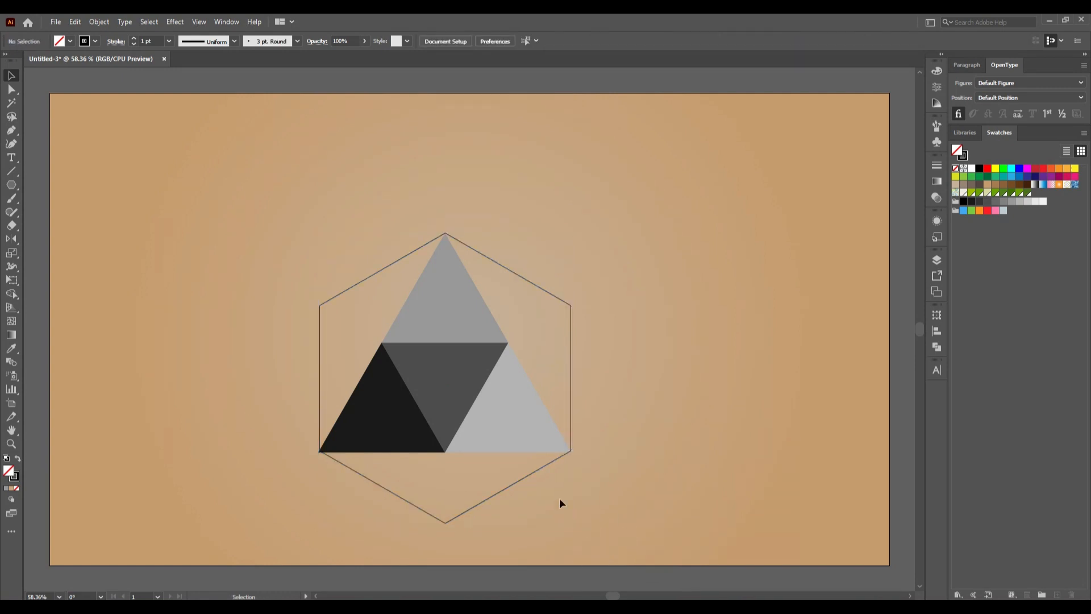
{"action": "left_click", "coordinate": [543, 467]}
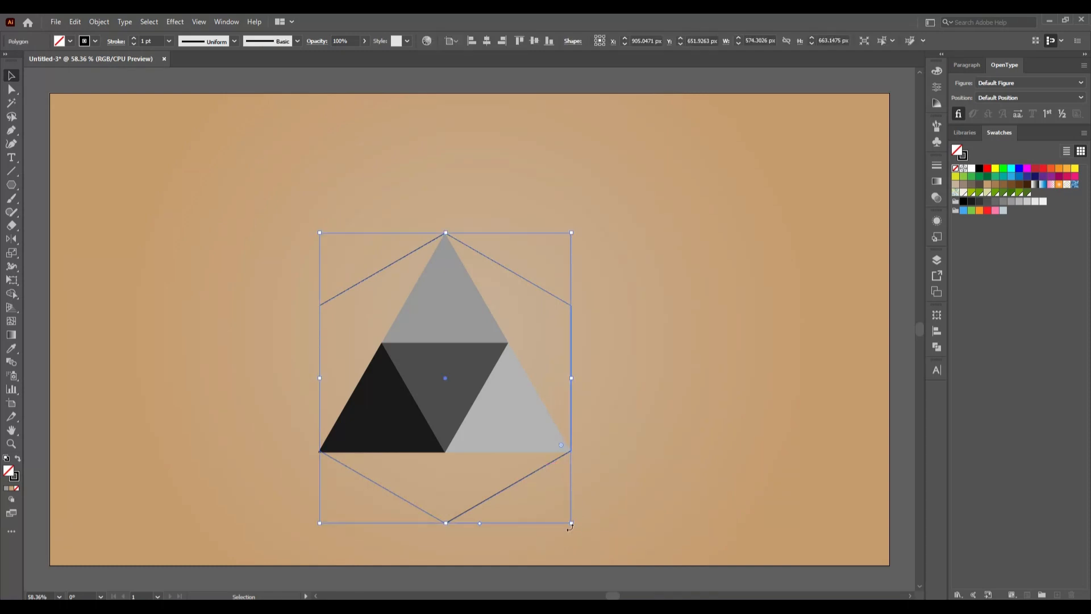
{"action": "left_click_drag", "start_coordinate": [571, 526], "coordinate": [573, 527]}
{"action": "left_click", "coordinate": [663, 497]}
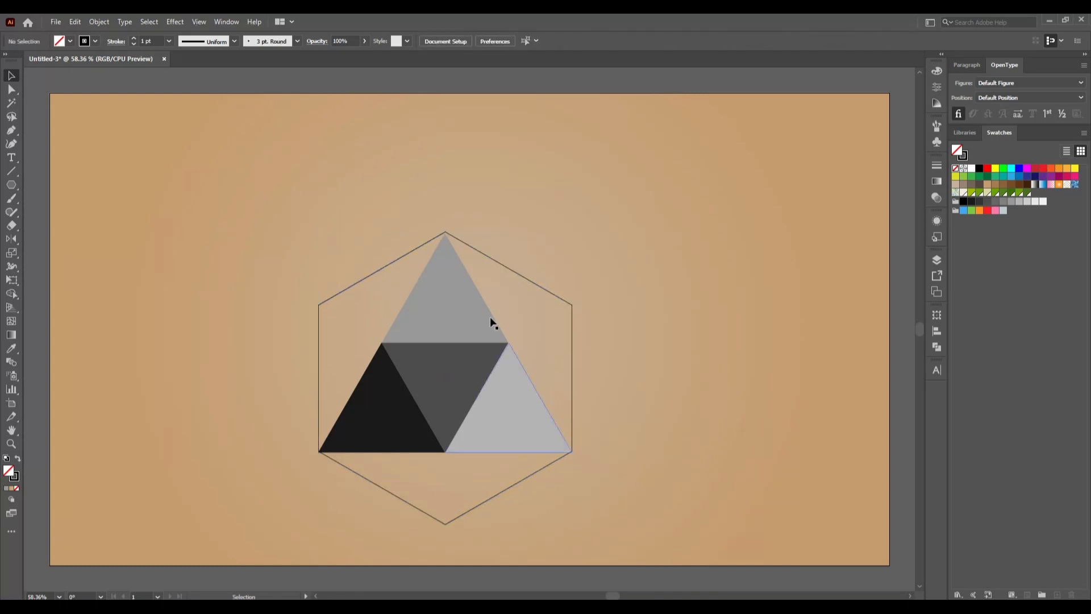
- Align the hexagon to the top grey triangle as key object, by horizontal centre and top edge, and deselect both
{"action": "left_click", "coordinate": [455, 297]}
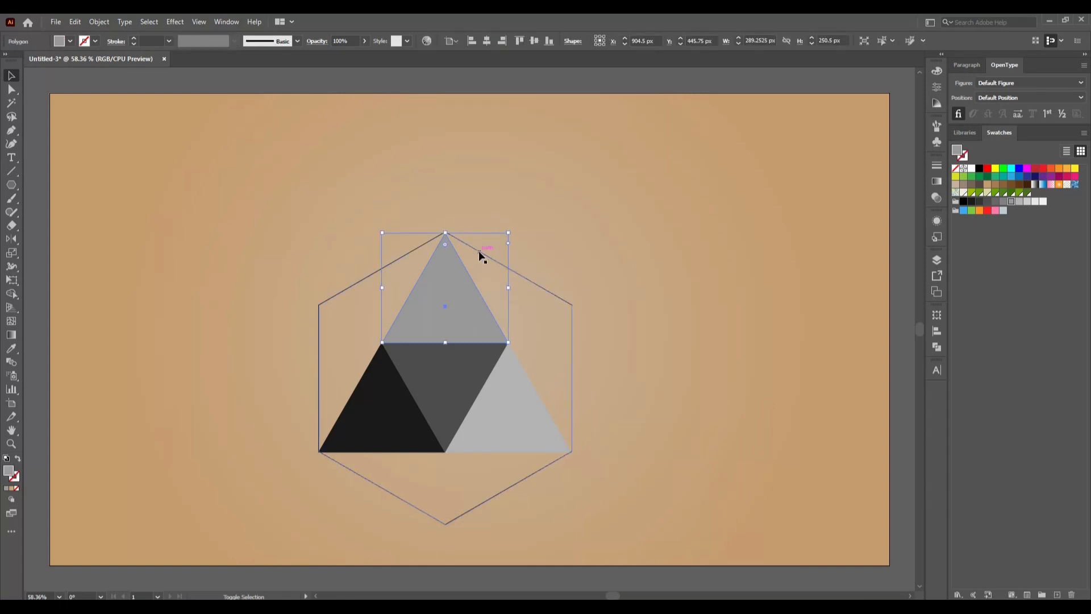
{"action": "left_click", "coordinate": [479, 252], "text": "shift"}
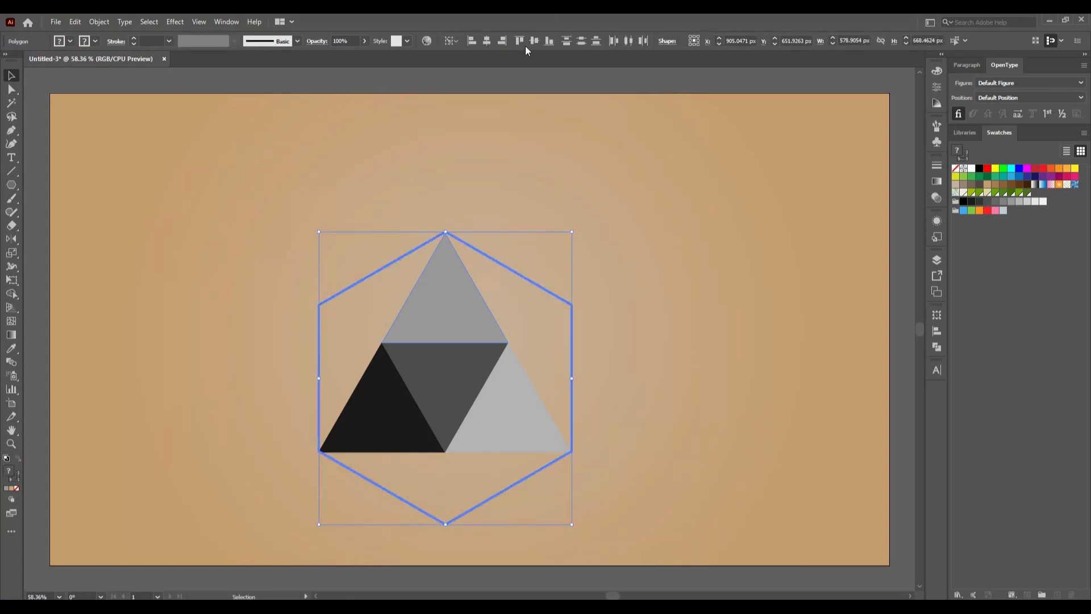
{"action": "left_click", "coordinate": [480, 241]}
{"action": "left_click", "coordinate": [442, 298]}
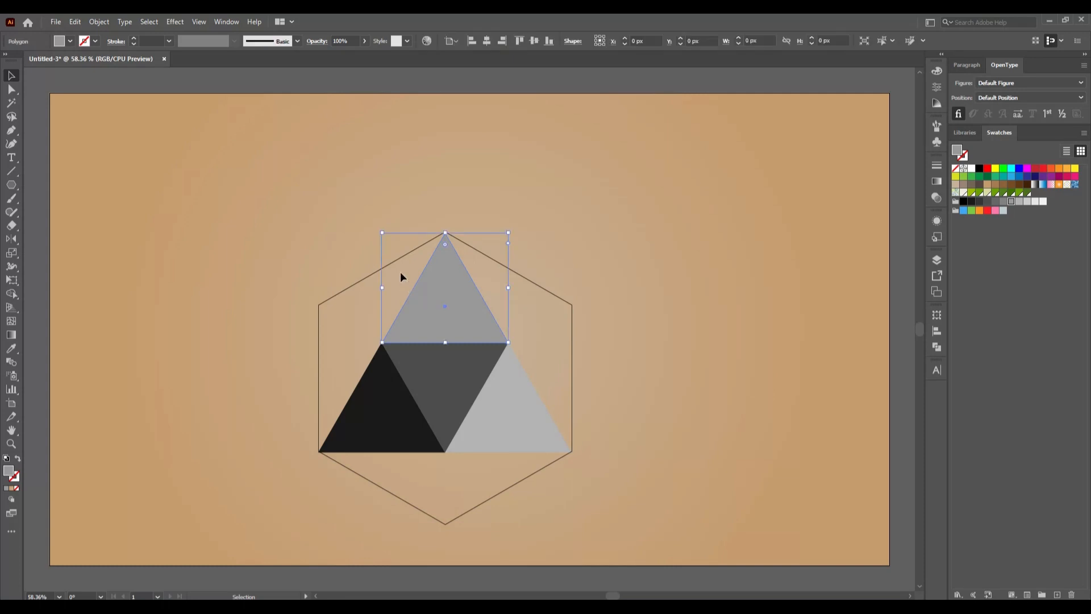
{"action": "left_click", "coordinate": [392, 262], "text": "shift"}
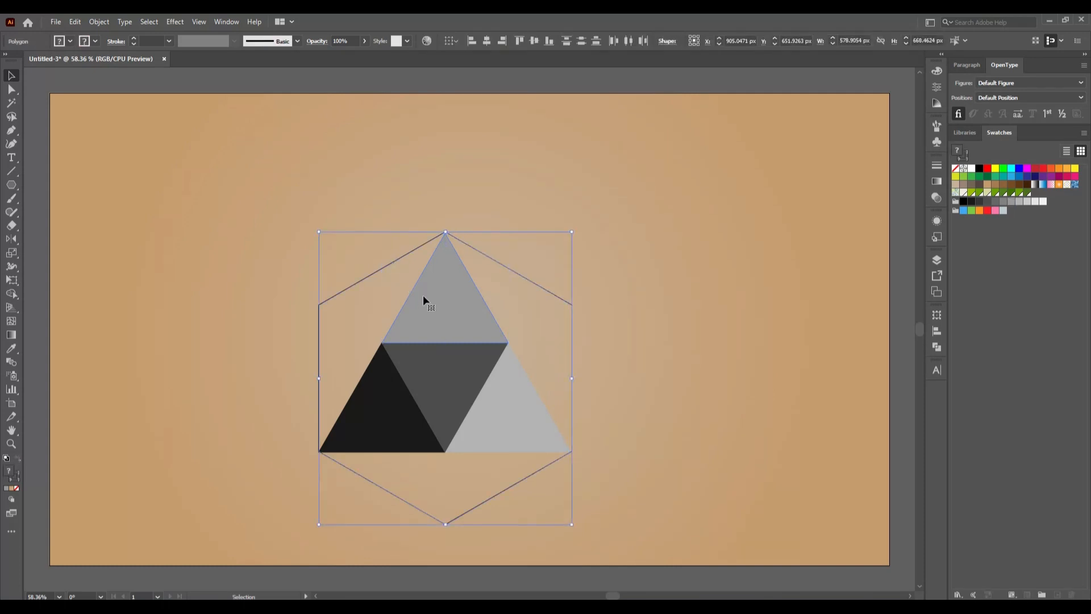
{"action": "left_click", "coordinate": [423, 295]}
{"action": "left_click", "coordinate": [486, 41]}
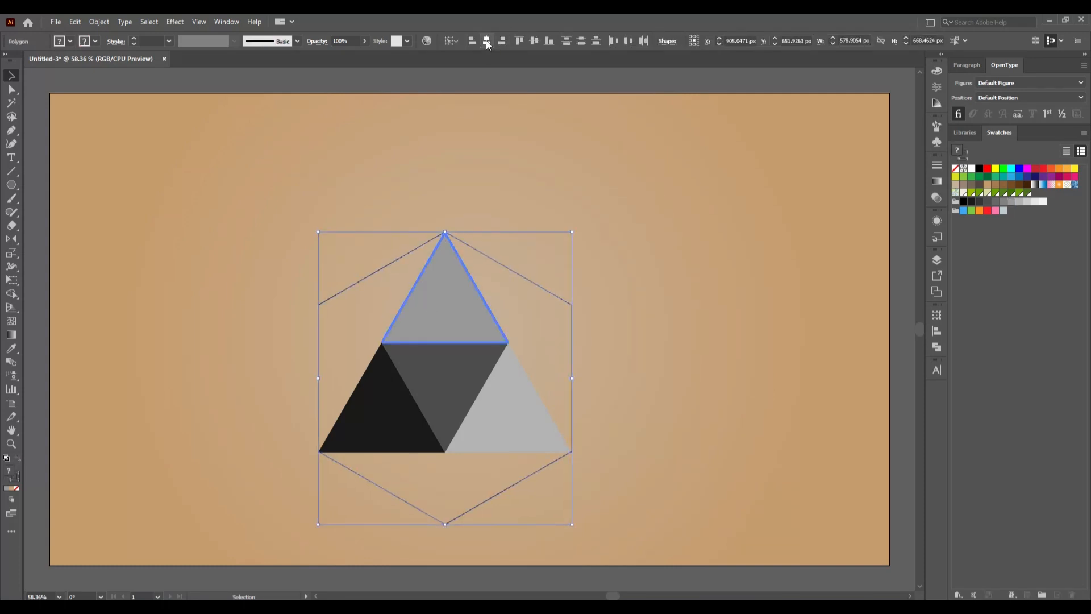
{"action": "left_click", "coordinate": [520, 40]}
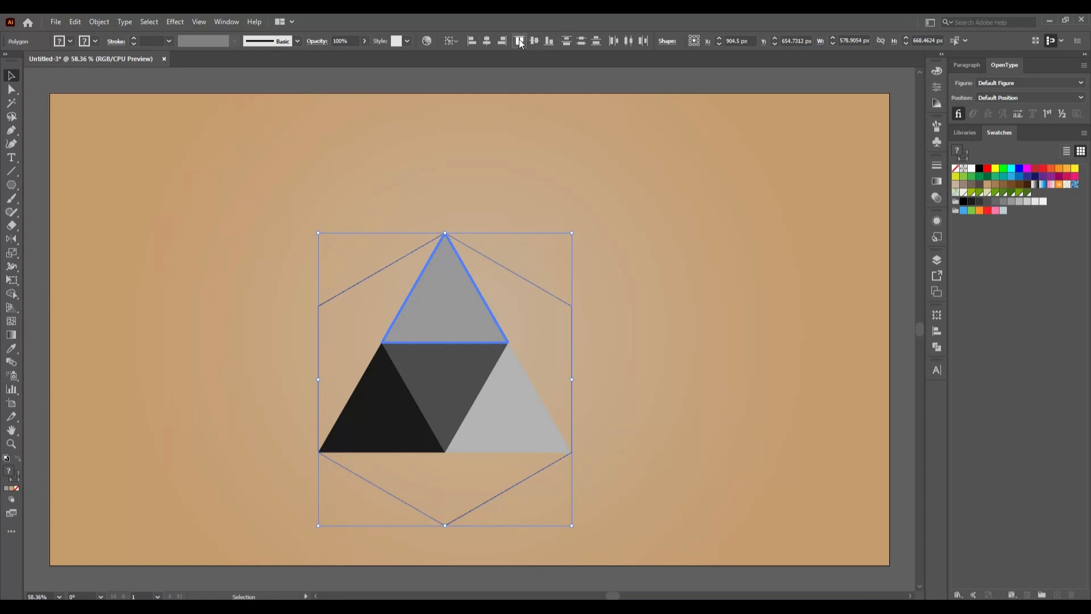
{"action": "left_click", "coordinate": [670, 214]}
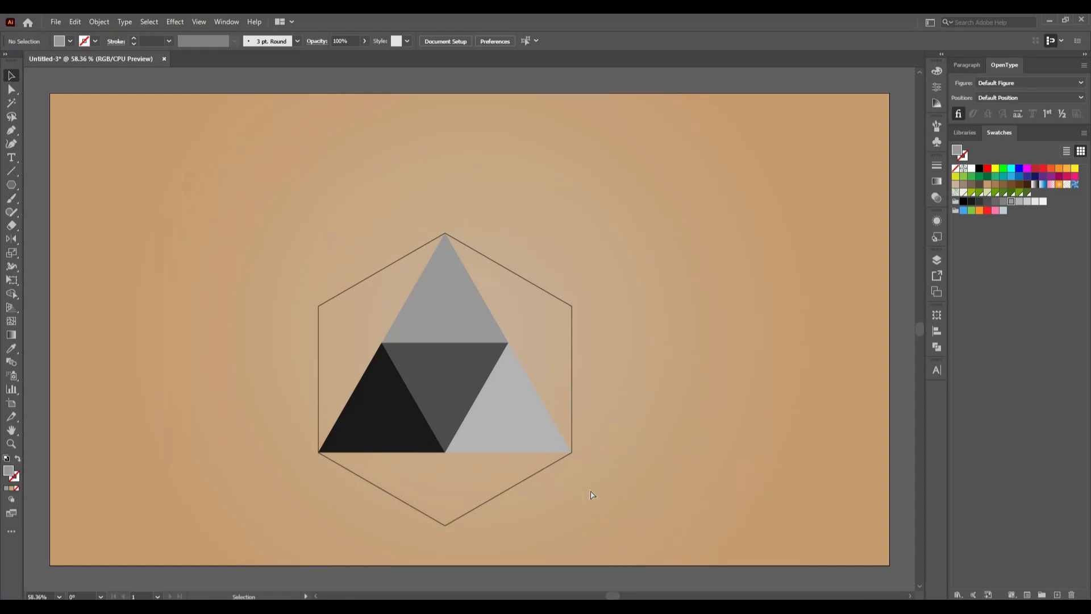
- Compare the hexagon's lower corner with the triangle's base corner in outline view, and resize the hexagon to about 580 × 669 px in preview
{"action": "key", "text": "ctrl+y"}
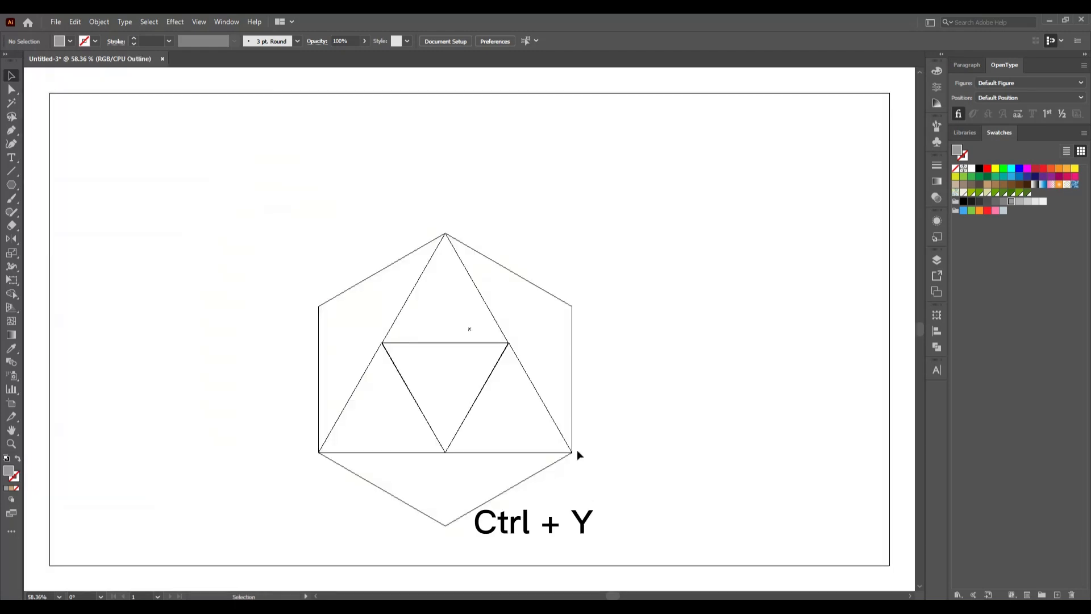
{"action": "scroll", "coordinate": [573, 464], "scroll_direction": "up", "scroll_amount": 7}
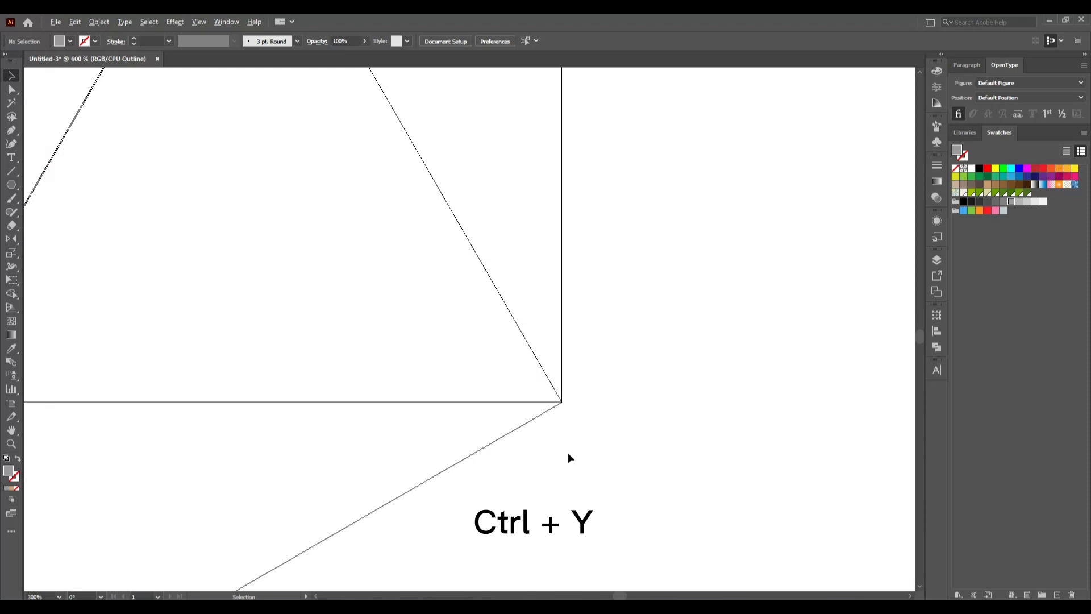
{"action": "scroll", "coordinate": [555, 364], "scroll_direction": "up", "scroll_amount": 1}
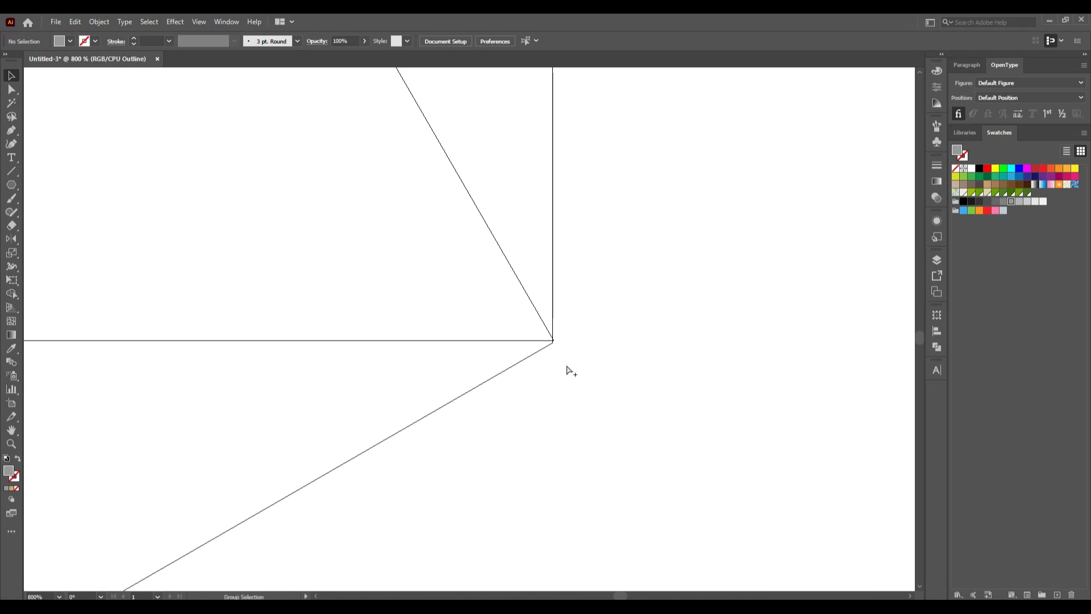
{"action": "key", "text": "ctrl+0"}
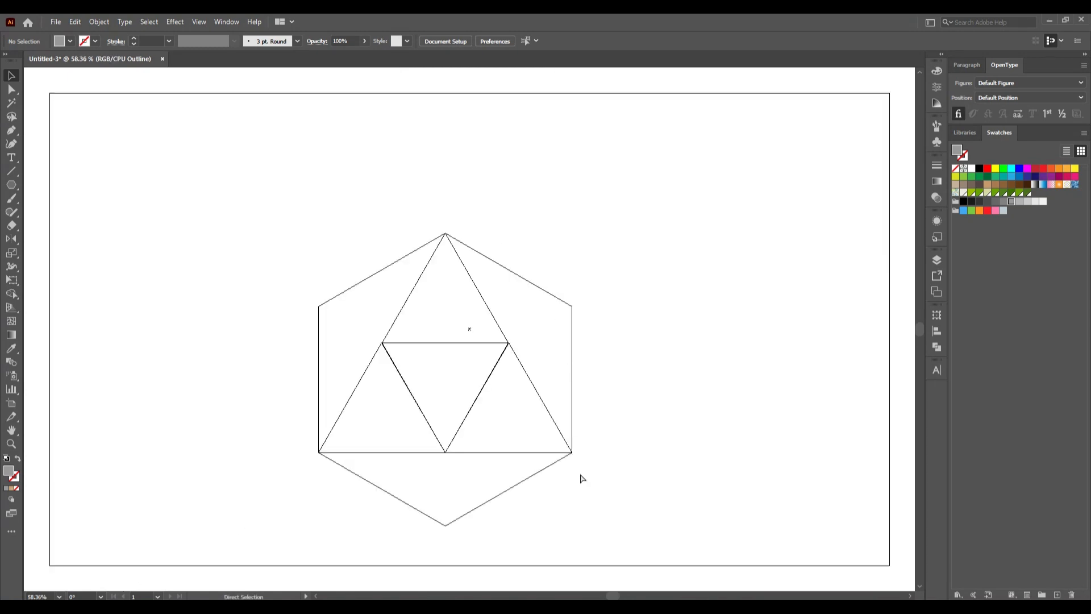
{"action": "key", "text": "ctrl+y"}
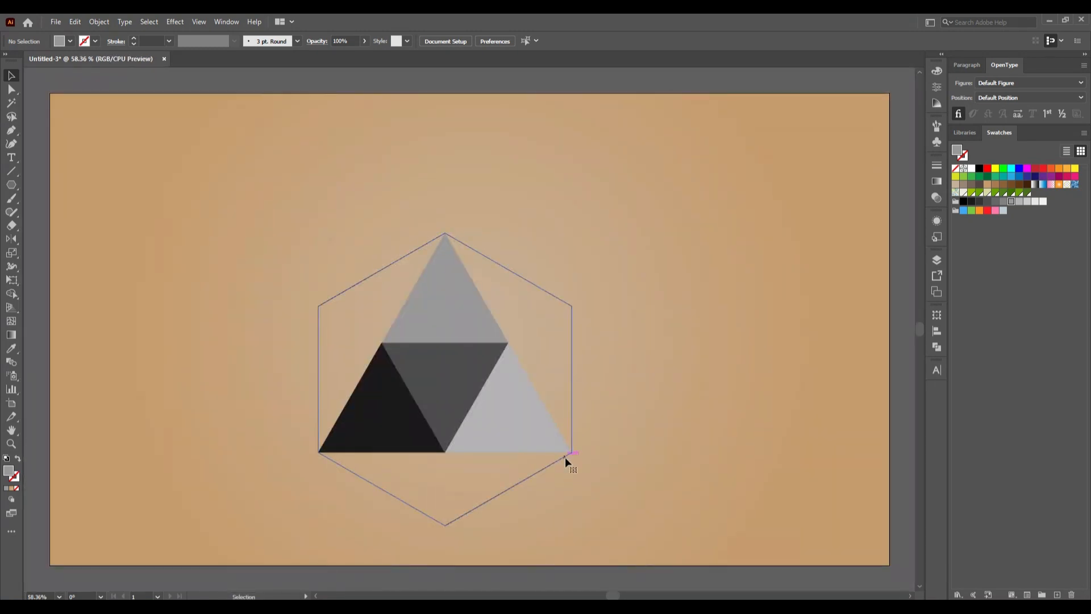
{"action": "left_click", "coordinate": [566, 458]}
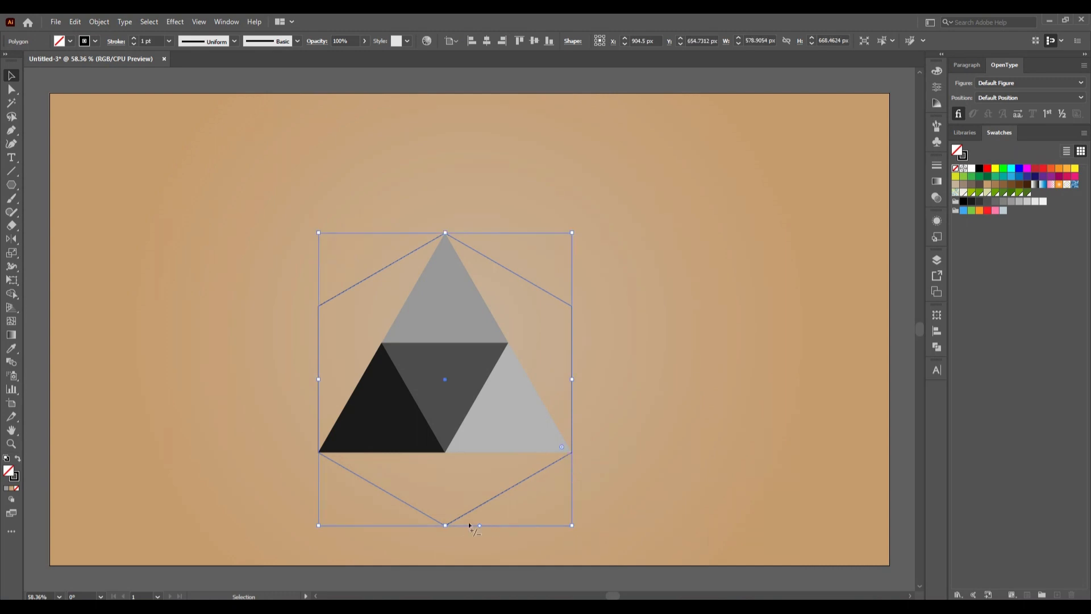
{"action": "left_click_drag", "start_coordinate": [446, 526], "coordinate": [445, 526]}
{"action": "left_click_drag", "start_coordinate": [572, 526], "coordinate": [572, 525]}
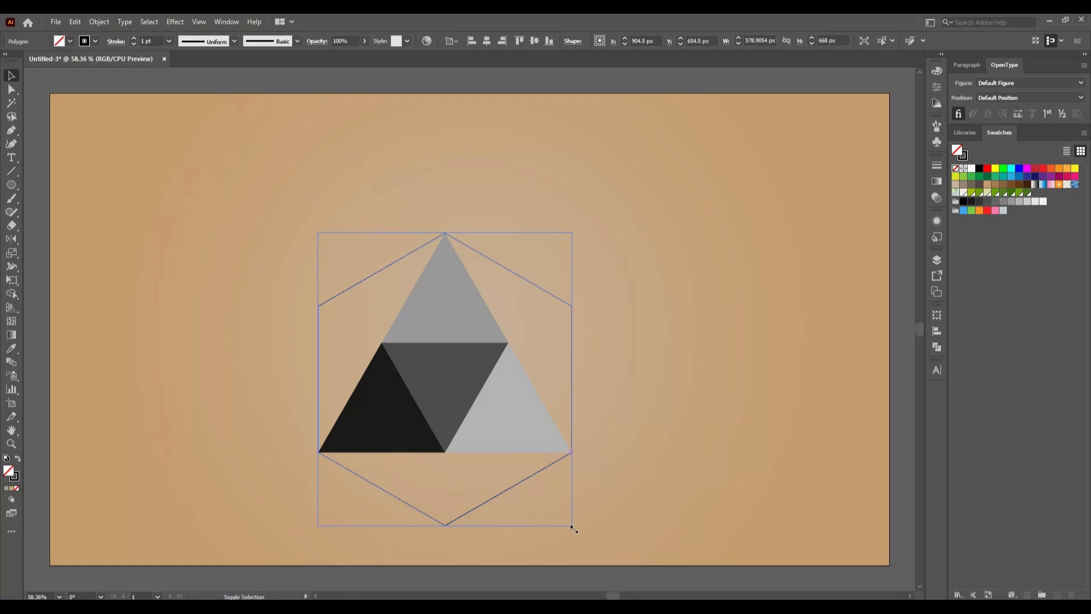
{"action": "left_click", "coordinate": [520, 475]}
- Reduce the hexagon's stroke weight to 0.25 pt and deselect it
{"action": "scroll", "coordinate": [520, 475], "scroll_direction": "up", "scroll_amount": 3}
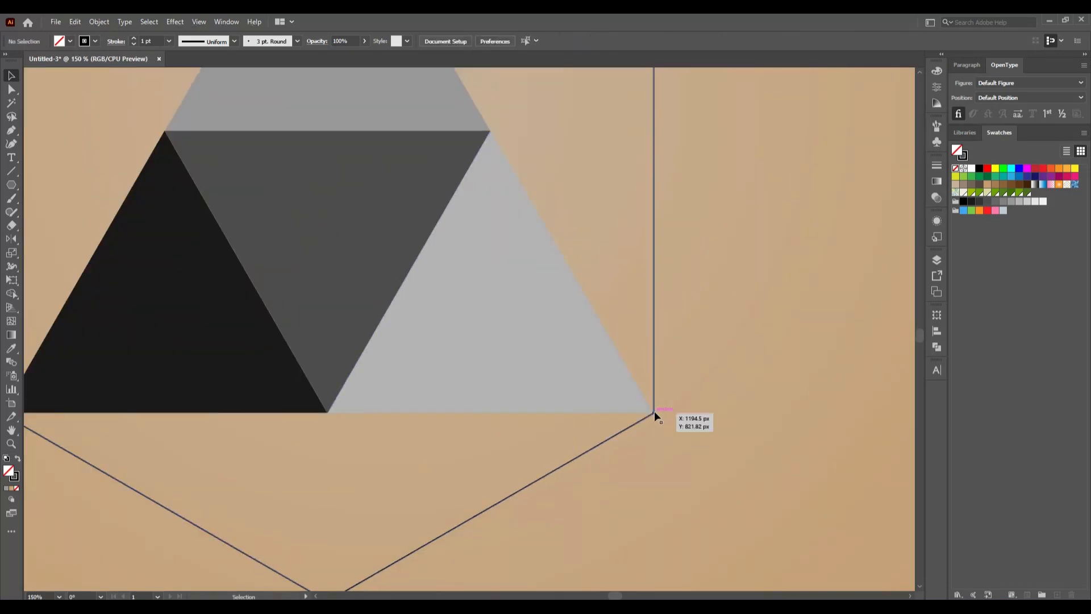
{"action": "left_click", "coordinate": [638, 425]}
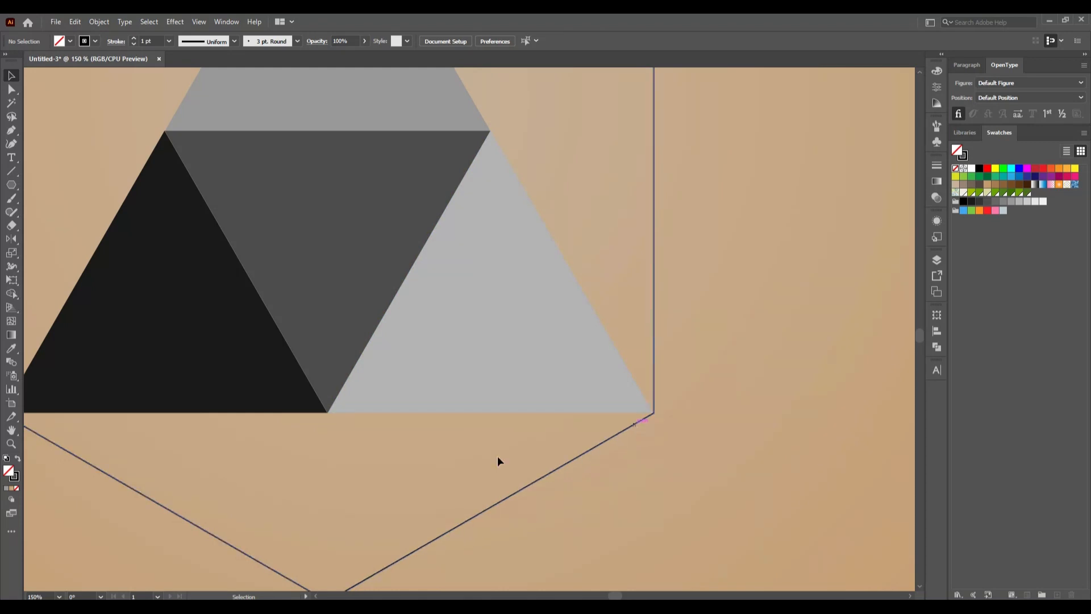
{"action": "left_click", "coordinate": [133, 45]}
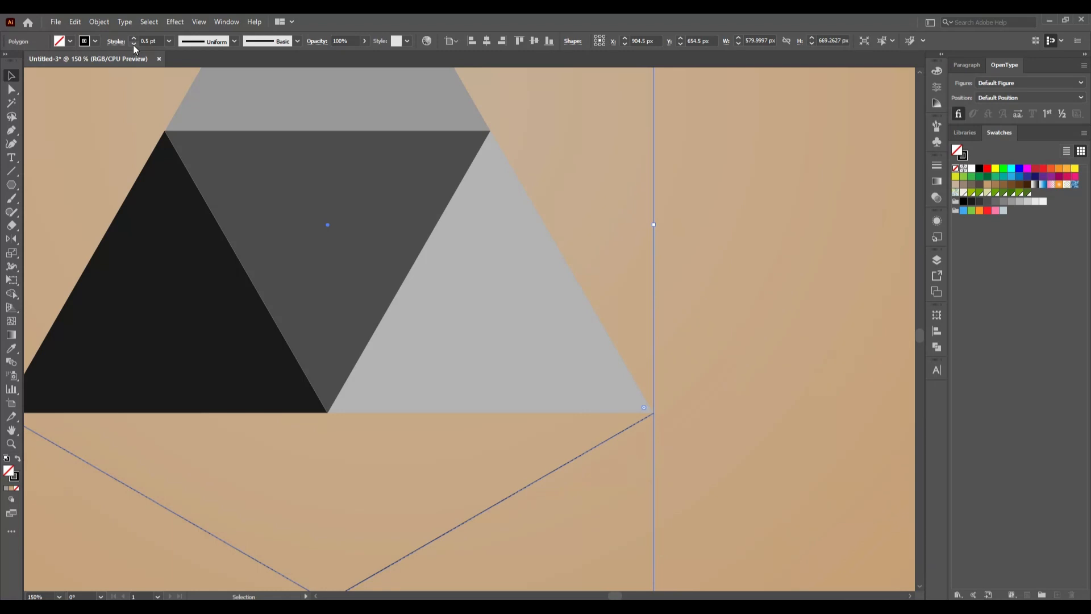
{"action": "left_click", "coordinate": [133, 45]}
{"action": "left_click", "coordinate": [722, 394]}
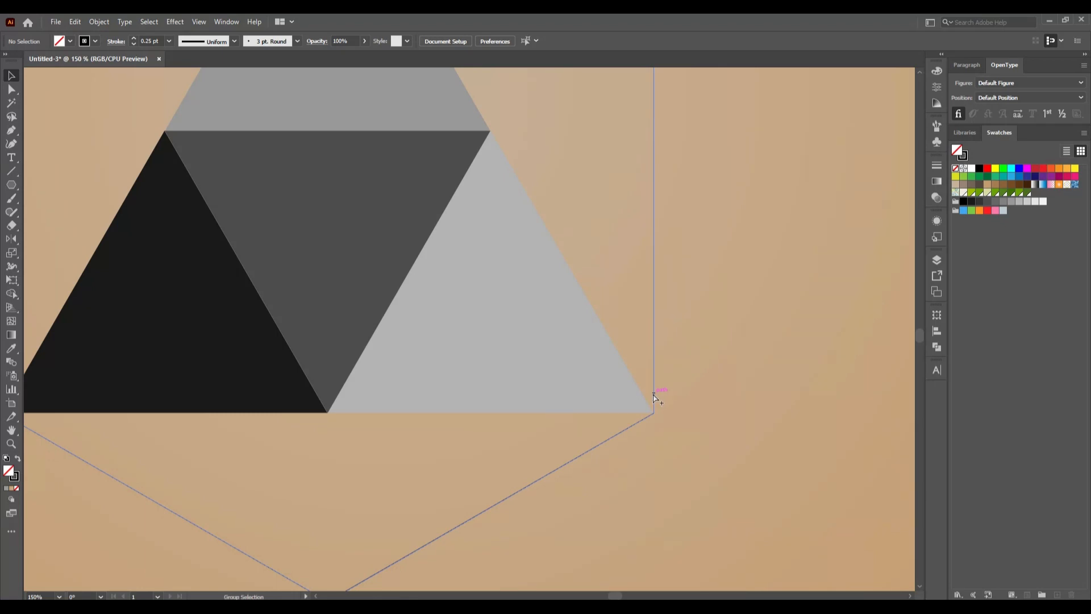
{"action": "key", "text": "ctrl+0"}
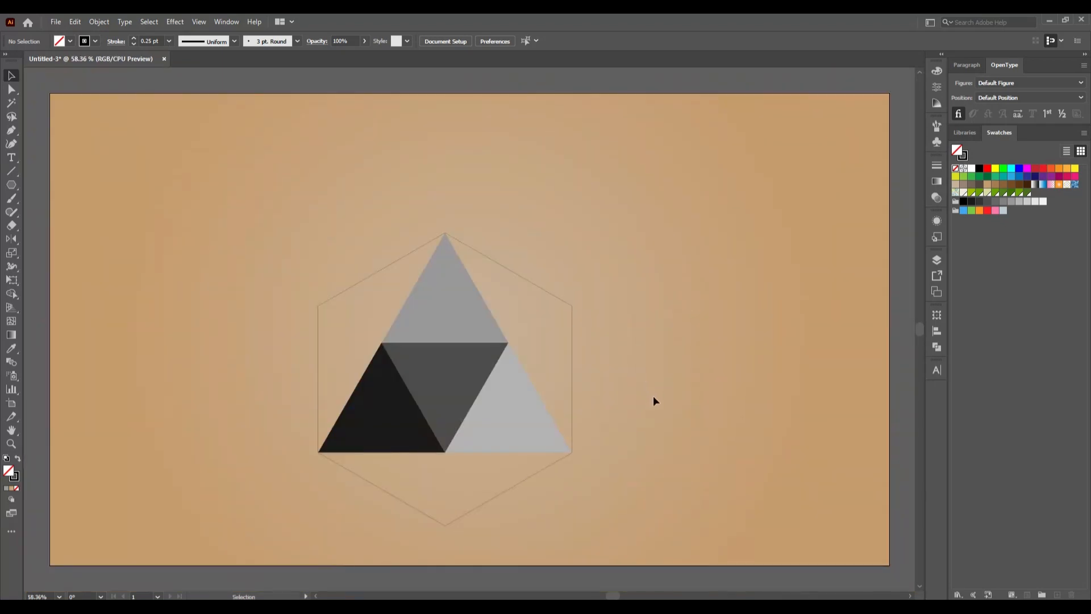
- Copy the black lower-left triangle, paste the copy in place, and deselect it
{"action": "left_click", "coordinate": [391, 439]}
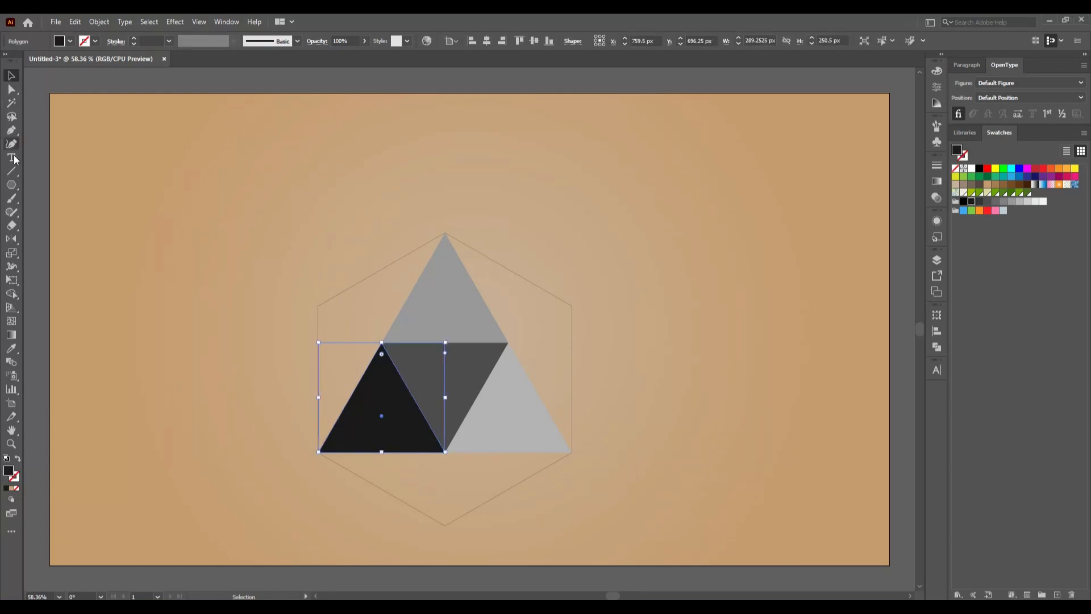
{"action": "left_click", "coordinate": [75, 23]}
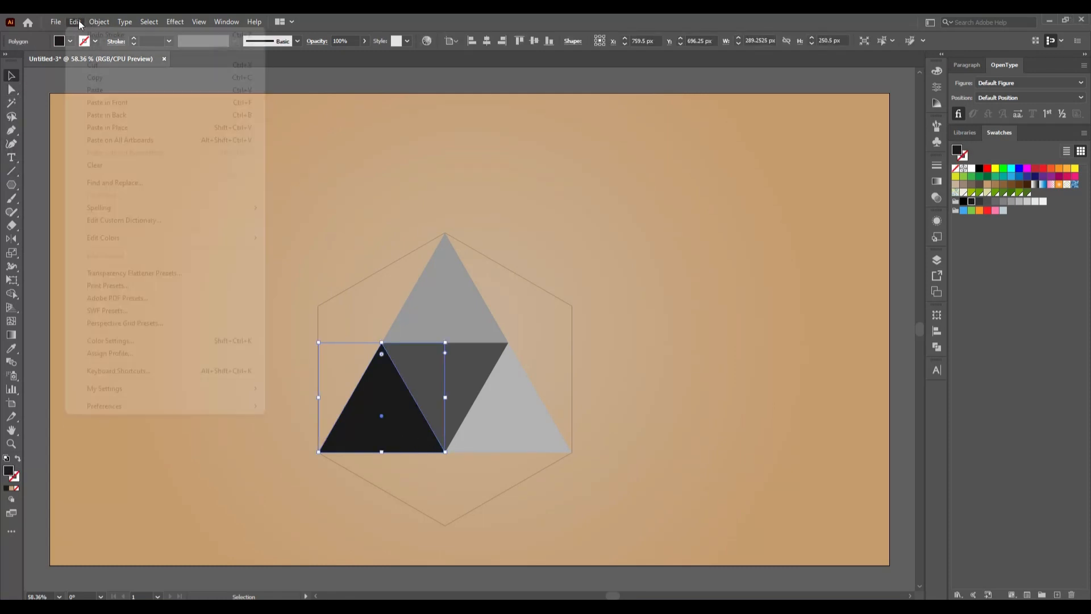
{"action": "left_click", "coordinate": [113, 78]}
{"action": "left_click", "coordinate": [77, 25]}
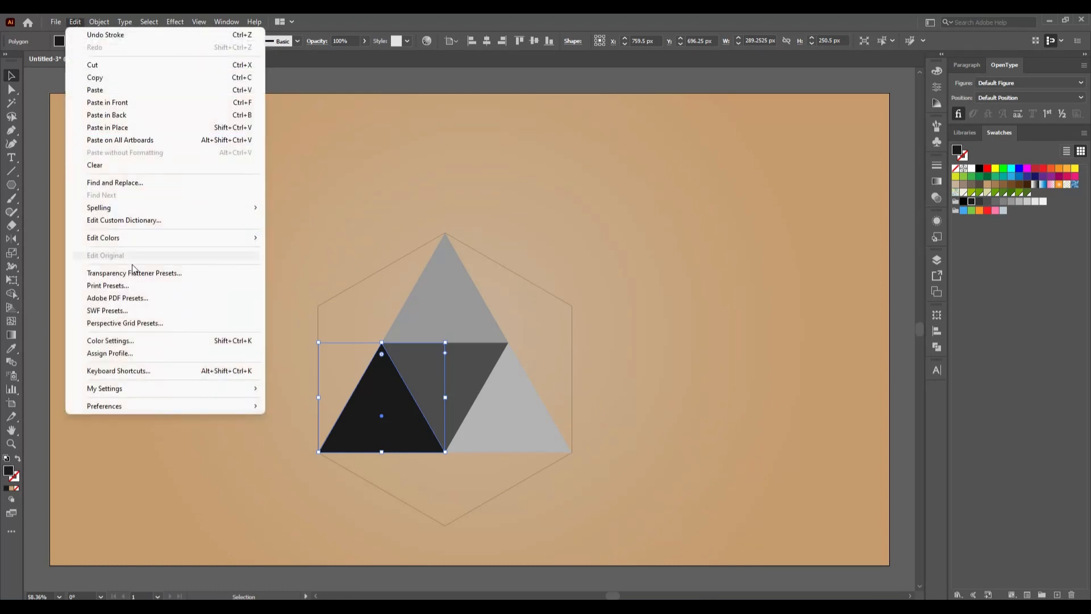
{"action": "left_click", "coordinate": [117, 127]}
{"action": "left_click", "coordinate": [114, 230]}
- Move the lower-right anchor point of the black triangle's copy to the hexagon's upper-left corner with Direct Selection
{"action": "left_click", "coordinate": [11, 87]}
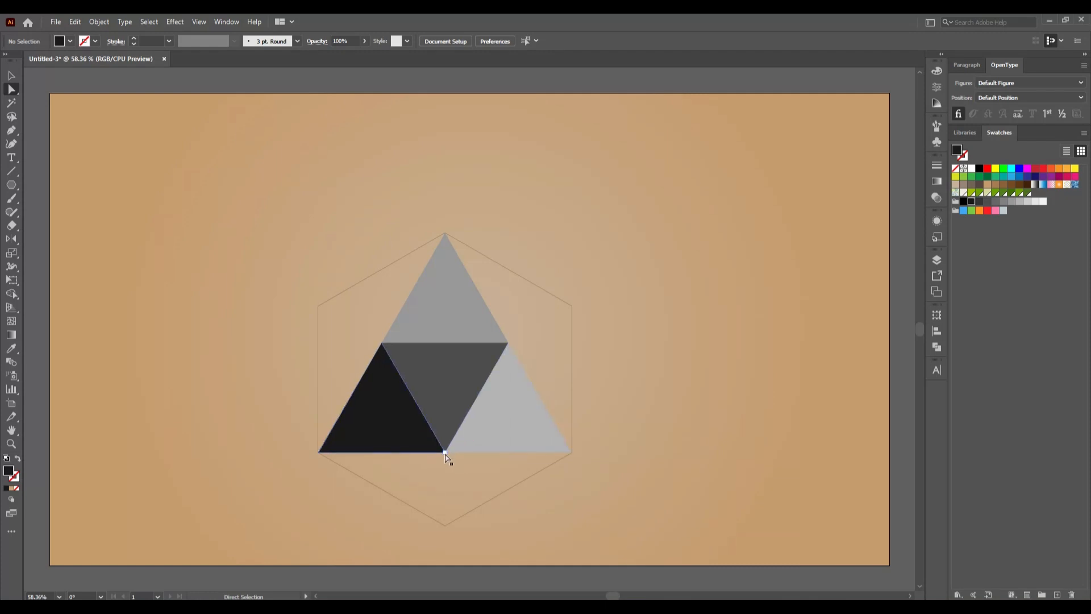
{"action": "left_click_drag", "start_coordinate": [445, 454], "coordinate": [447, 455]}
{"action": "left_click_drag", "start_coordinate": [395, 408], "coordinate": [319, 308]}
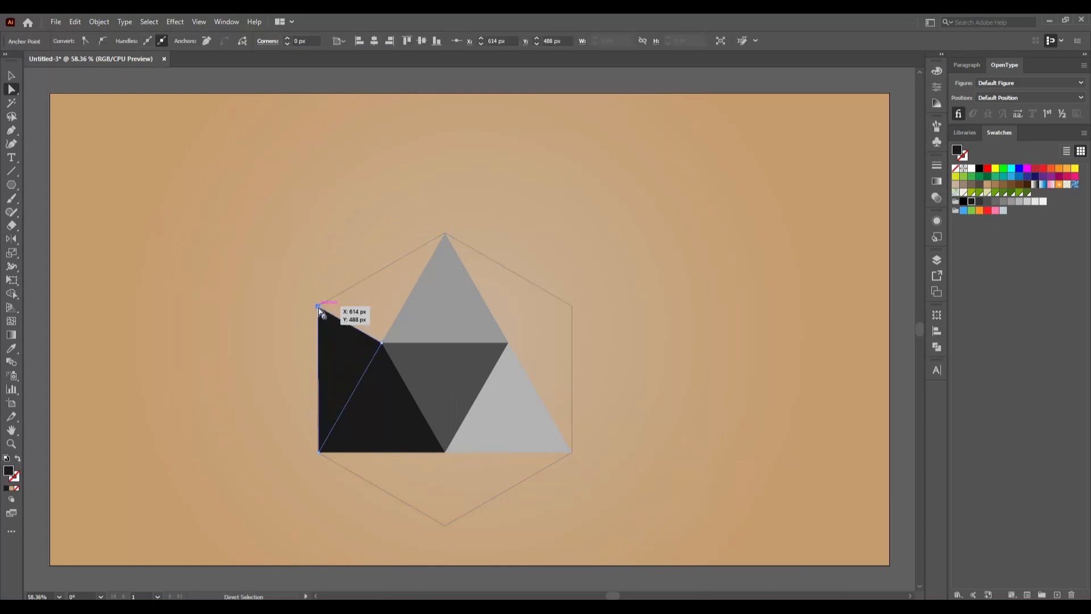
- Fill the triangle along the hexagon's left edge with a dark gray swatch and deselect it
{"action": "left_click", "coordinate": [1004, 184]}
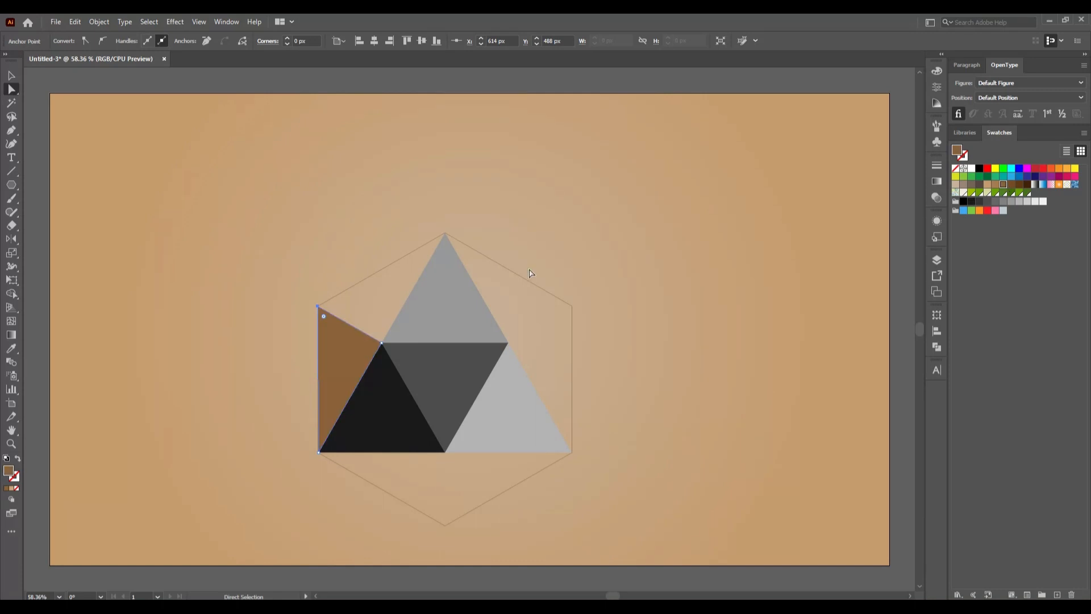
{"action": "left_click", "coordinate": [988, 201]}
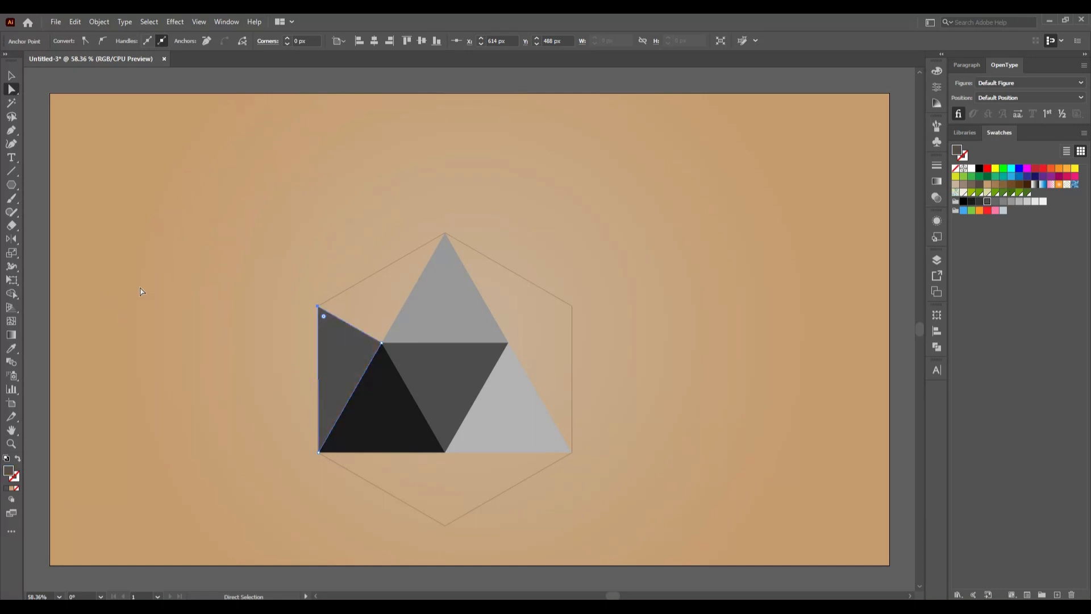
{"action": "left_click", "coordinate": [122, 195]}
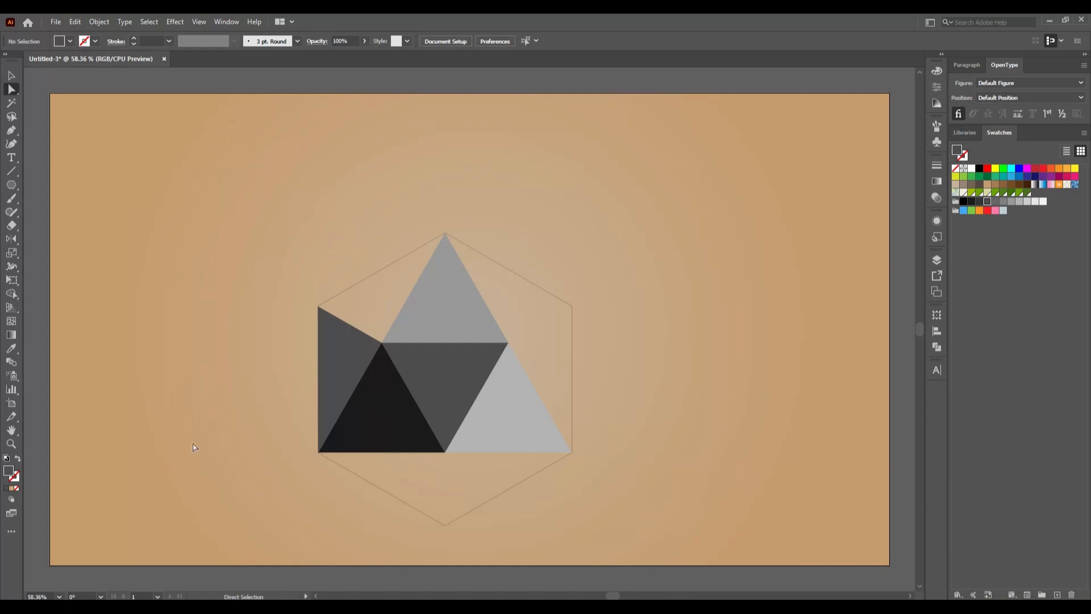
- Copy the dark gray triangle along the hexagon's left edge, paste the copy in place, and deselect it
{"action": "left_click", "coordinate": [355, 378]}
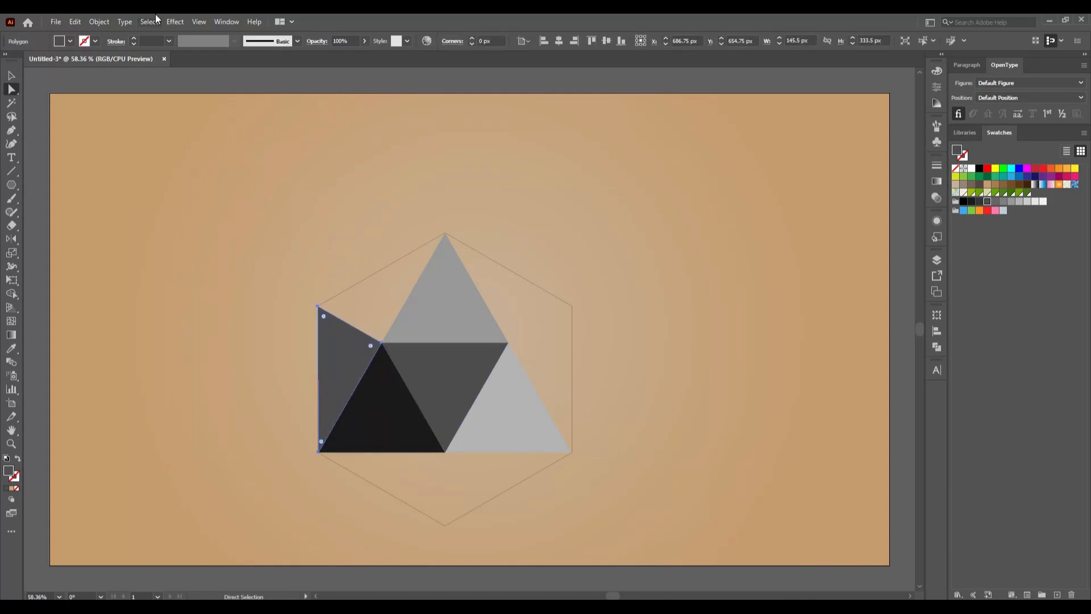
{"action": "left_click", "coordinate": [74, 22]}
{"action": "left_click", "coordinate": [91, 77]}
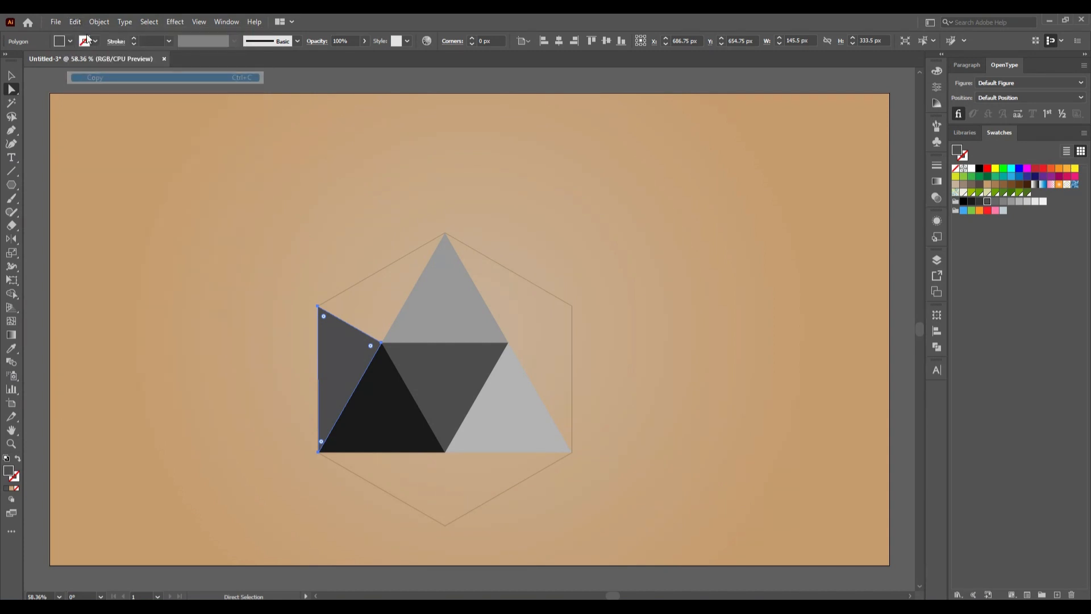
{"action": "left_click", "coordinate": [74, 22]}
{"action": "left_click", "coordinate": [108, 127]}
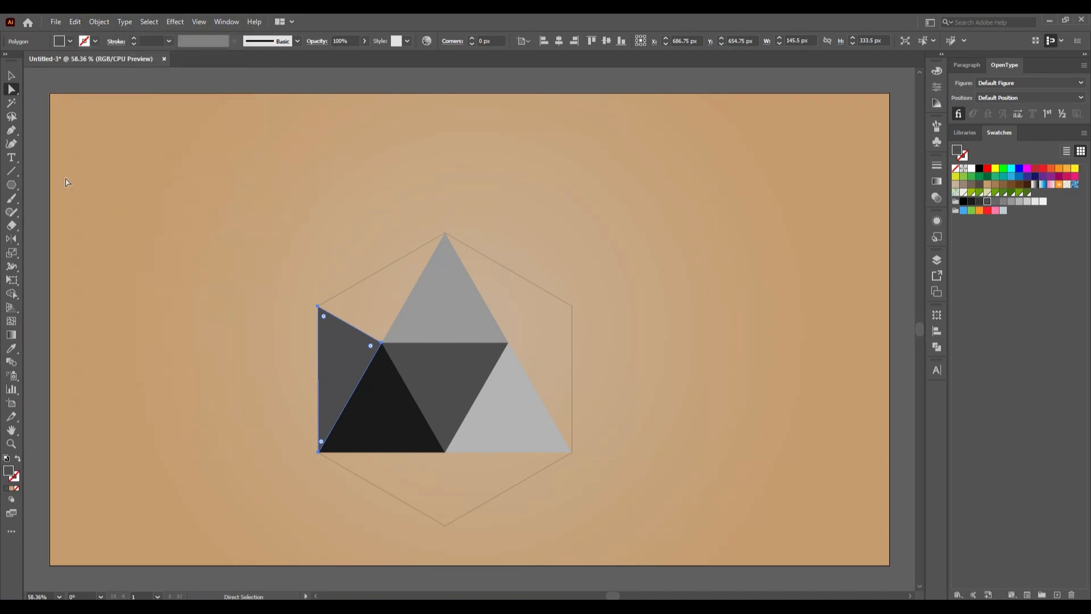
{"action": "left_click", "coordinate": [181, 388]}
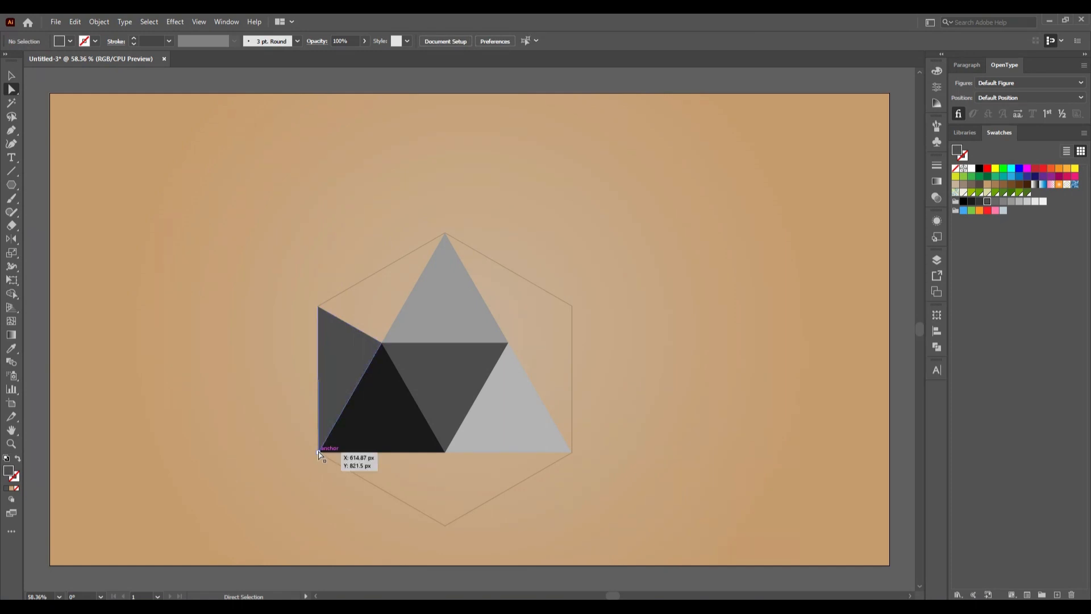
- Move the copy's bottom anchor point to the hexagon's top corner, and fill it with the next lighter gray swatch
{"action": "left_click_drag", "start_coordinate": [319, 454], "coordinate": [447, 238]}
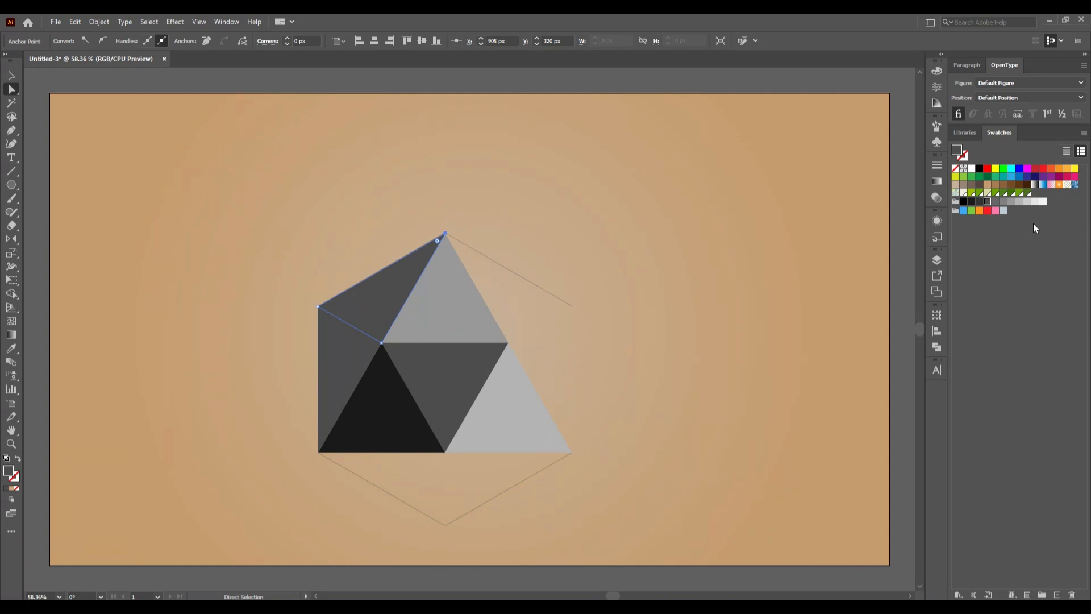
{"action": "left_click", "coordinate": [995, 201]}
{"action": "left_click", "coordinate": [662, 311]}
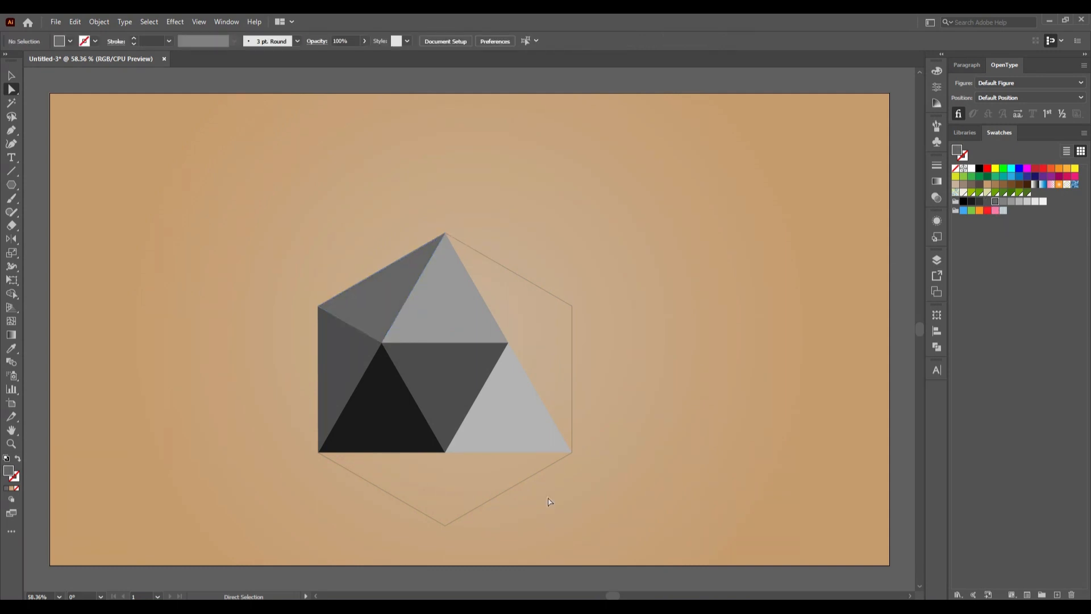
{"action": "left_click", "coordinate": [537, 446]}
{"action": "left_click", "coordinate": [75, 22]}
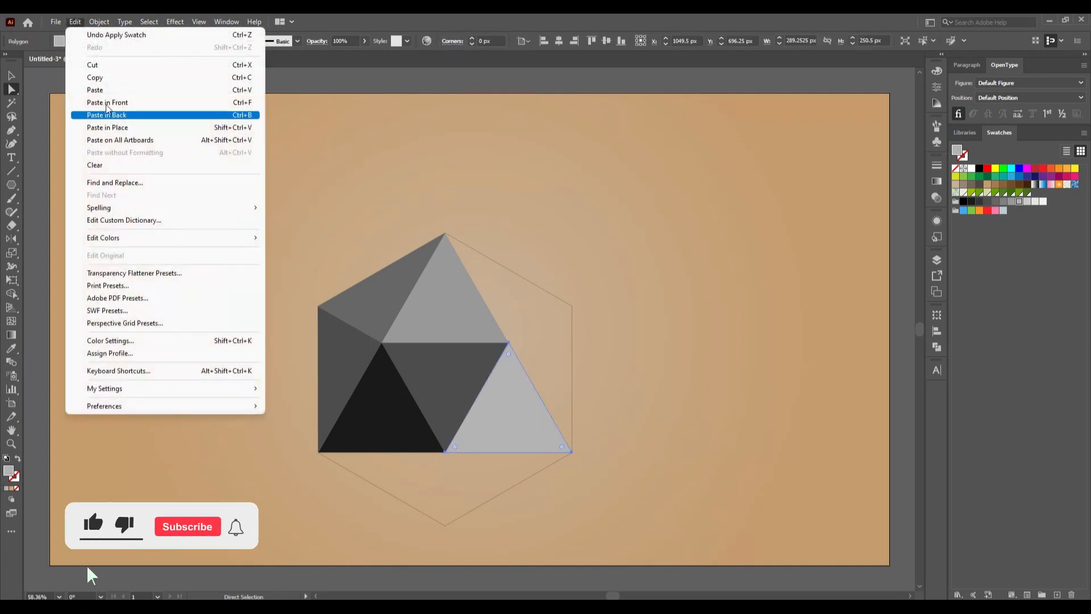
{"action": "left_click", "coordinate": [108, 103]}
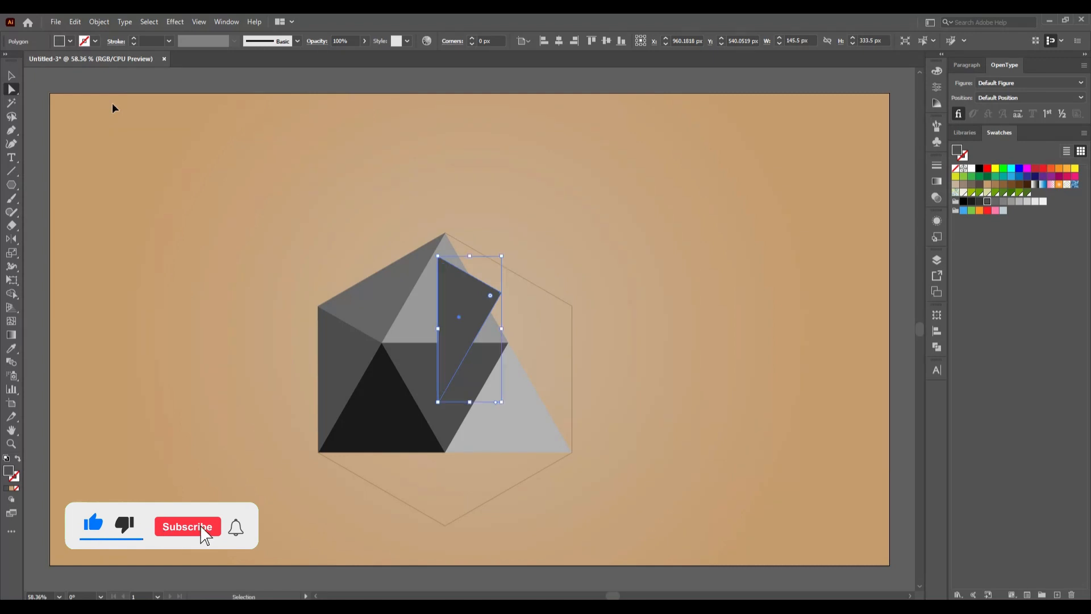
{"action": "key", "text": "ctrl+z"}
- Copy the light gray lower-right triangle, paste the copy in place, and deselect it
{"action": "left_click", "coordinate": [80, 22]}
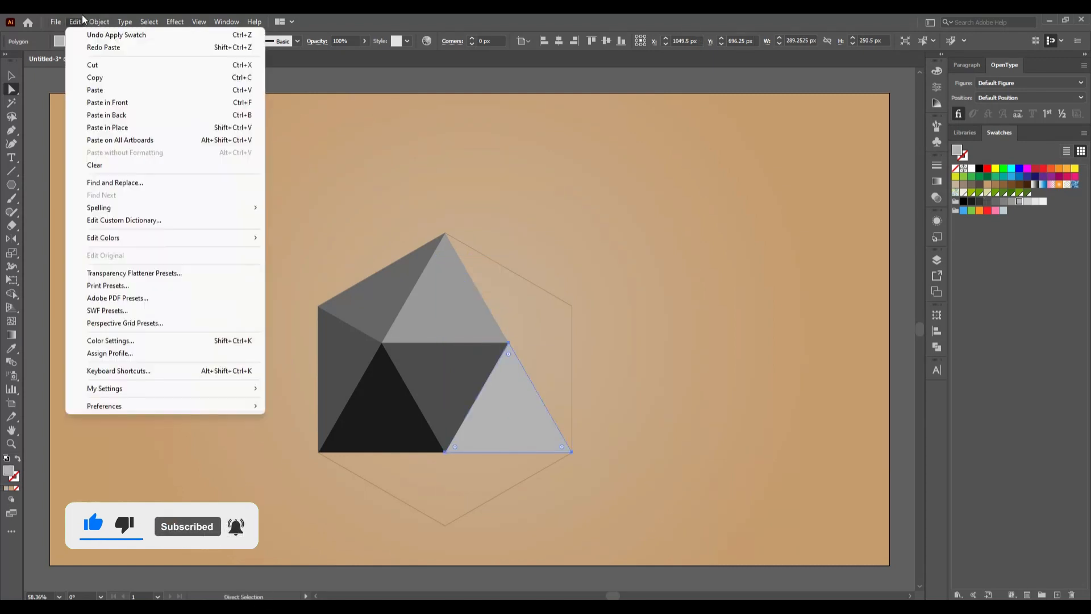
{"action": "left_click", "coordinate": [95, 77]}
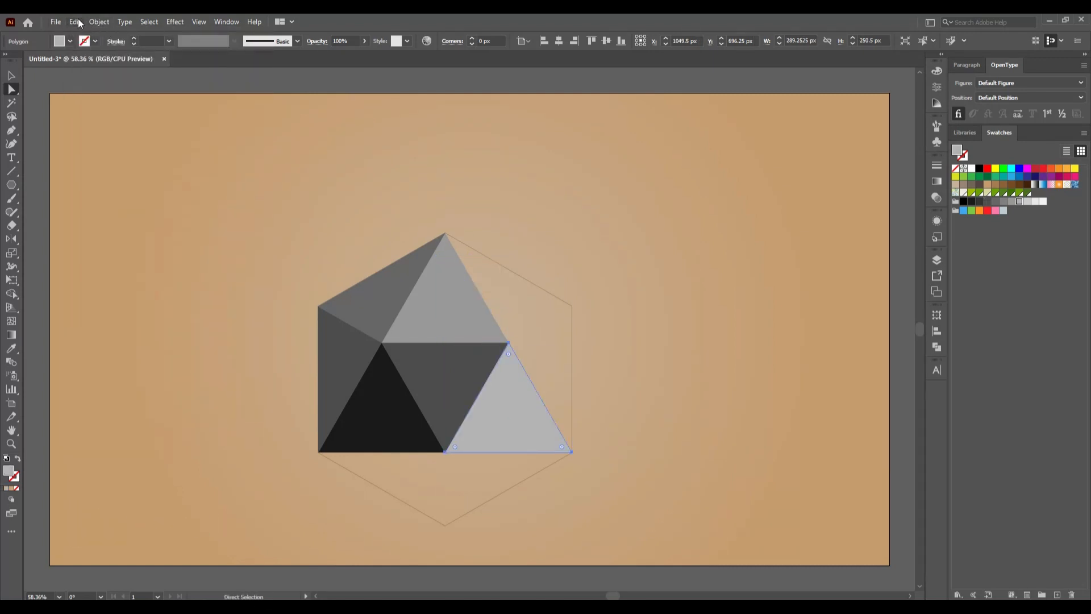
{"action": "left_click", "coordinate": [78, 22]}
{"action": "left_click", "coordinate": [131, 127]}
{"action": "left_click", "coordinate": [489, 474]}
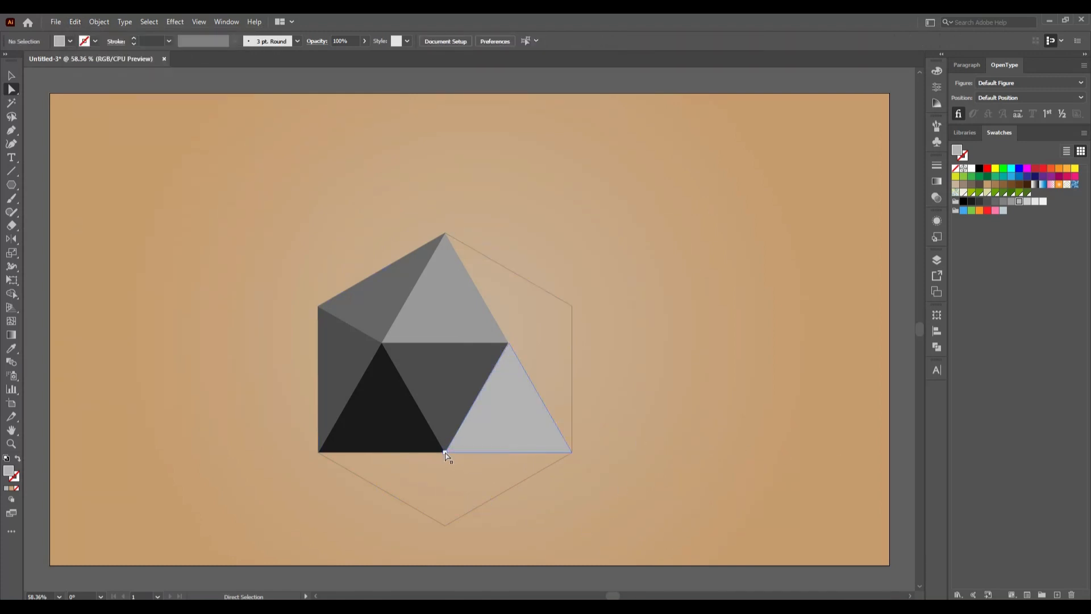
- Move the lower-left anchor point of the light gray copy to the hexagon's upper-right corner, and fill it with a very dark gray swatch
{"action": "left_click_drag", "start_coordinate": [445, 453], "coordinate": [571, 308]}
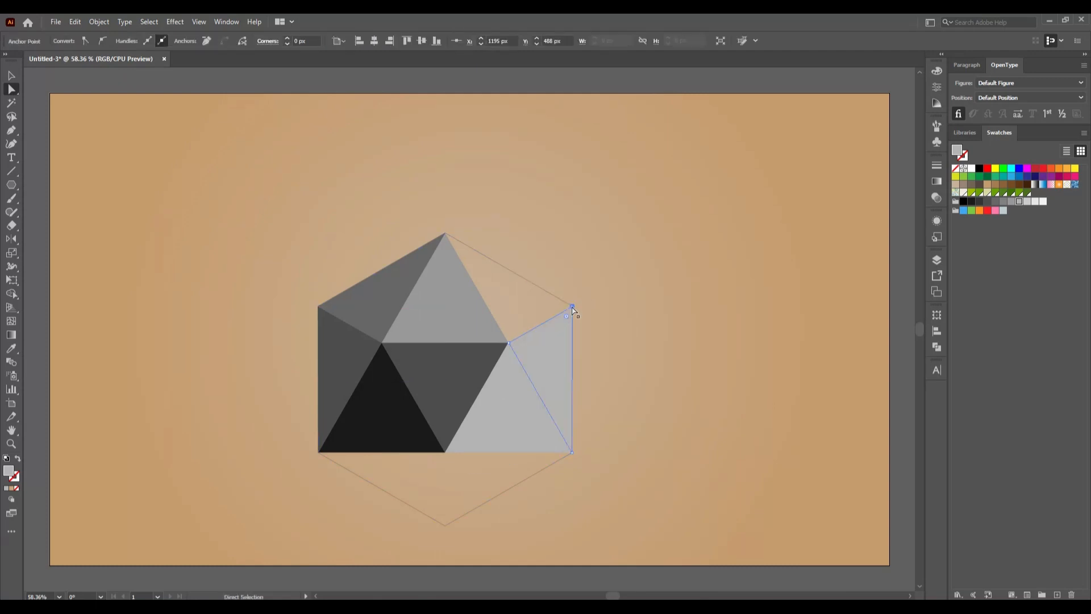
{"action": "left_click", "coordinate": [979, 202]}
{"action": "left_click", "coordinate": [721, 383]}
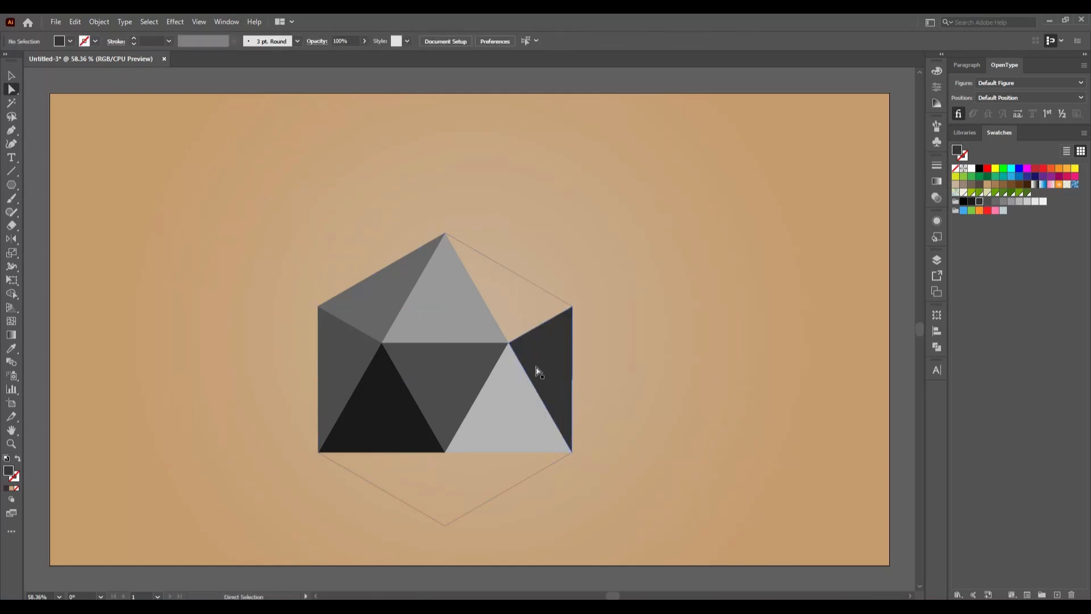
- Copy the very dark gray triangle along the hexagon's right edge, paste the copy in place, and deselect it
{"action": "left_click", "coordinate": [531, 368]}
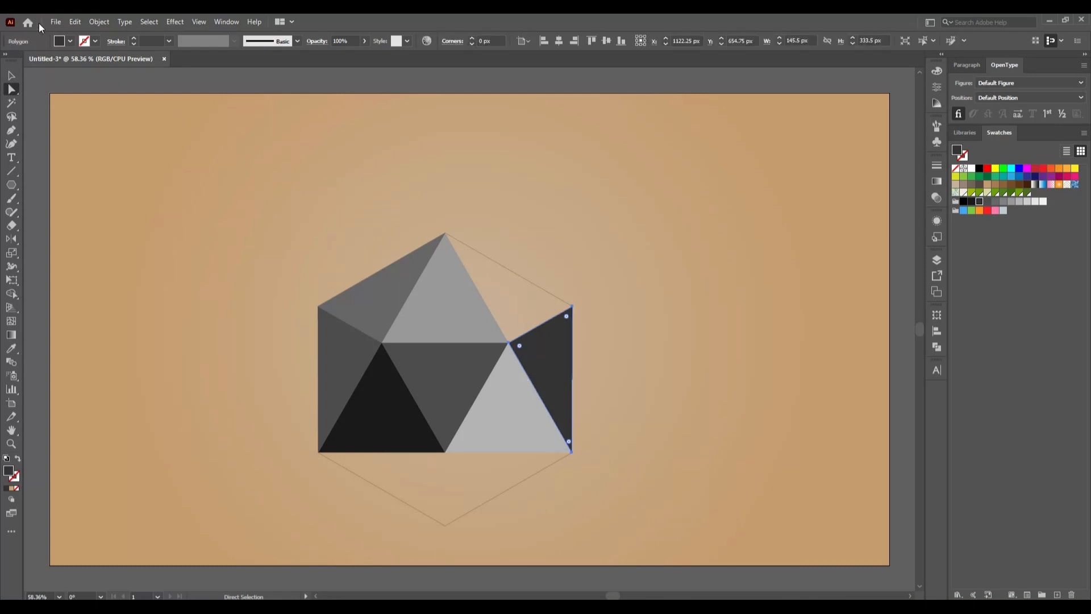
{"action": "left_click", "coordinate": [75, 22]}
{"action": "left_click", "coordinate": [85, 74]}
{"action": "left_click", "coordinate": [75, 21]}
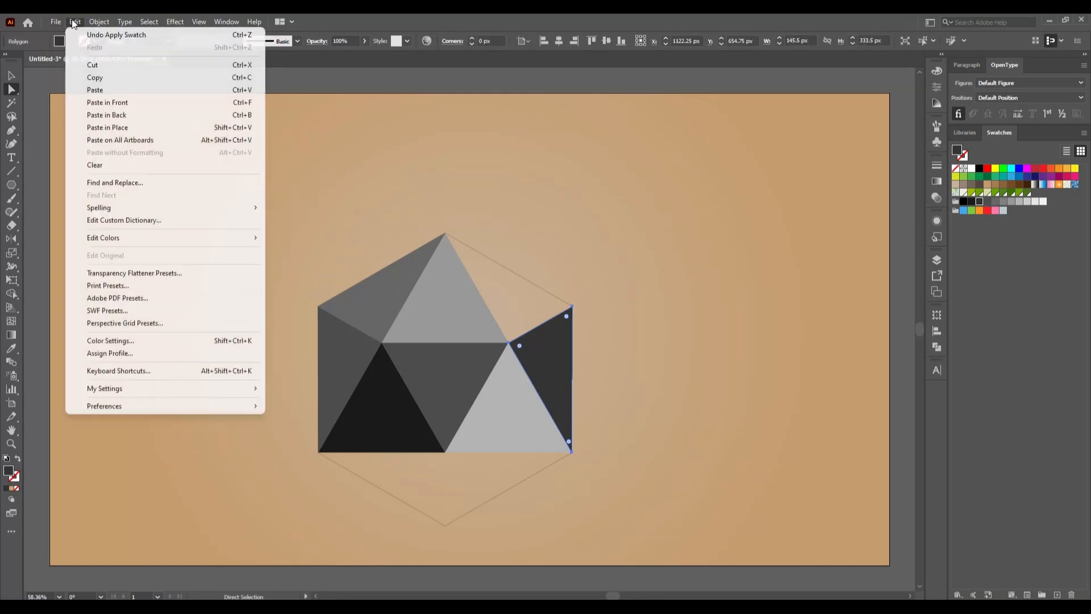
{"action": "left_click", "coordinate": [141, 126]}
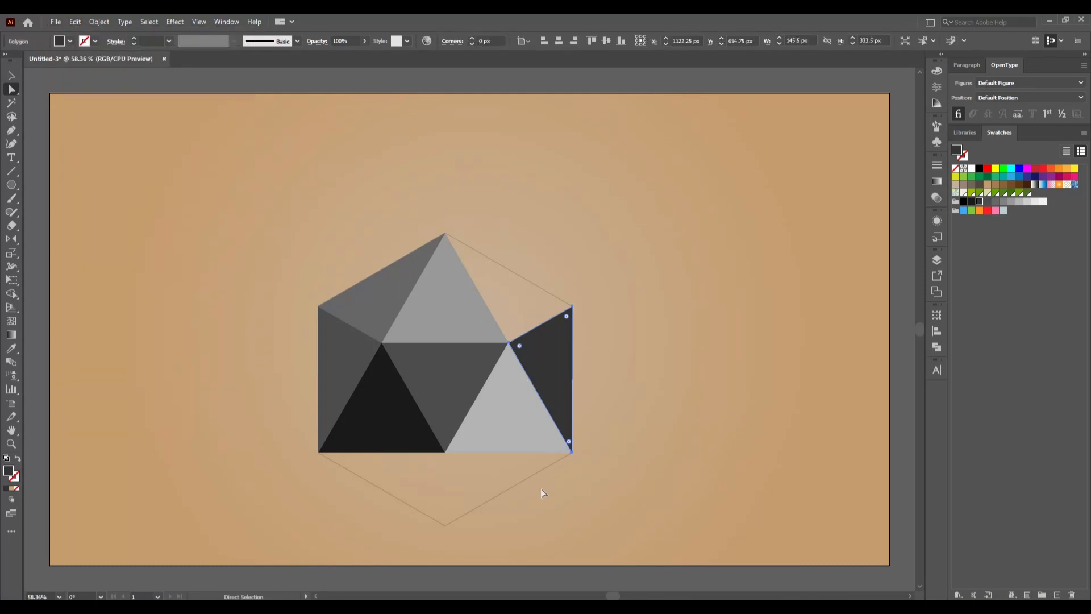
{"action": "left_click", "coordinate": [634, 476]}
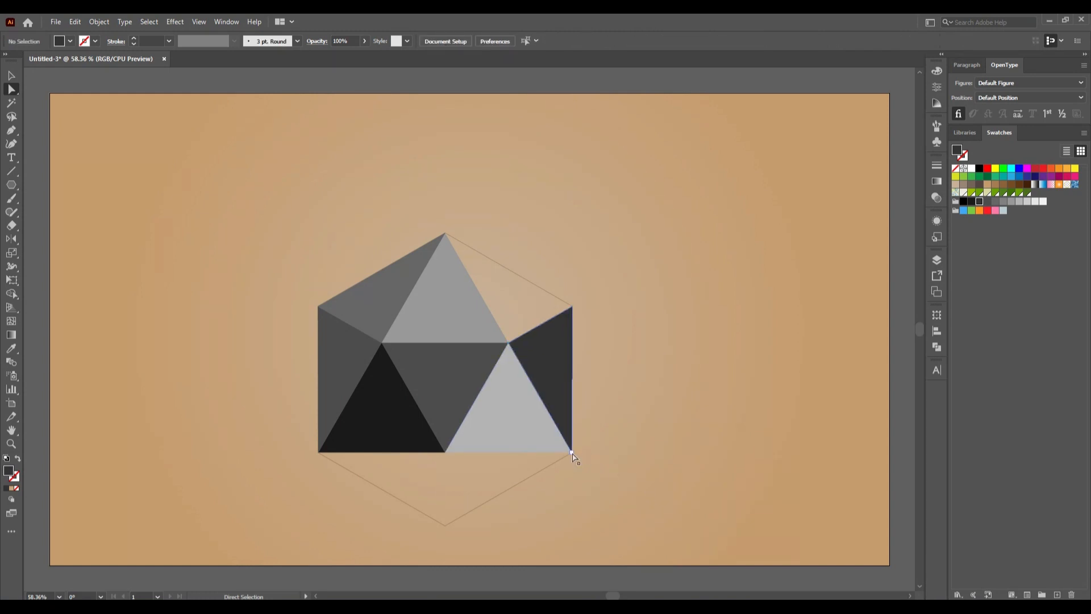
- Move the very dark copy's bottom anchor point to the hexagon's top corner, and fill it with the next lighter gray swatch
{"action": "left_click_drag", "start_coordinate": [572, 453], "coordinate": [446, 235]}
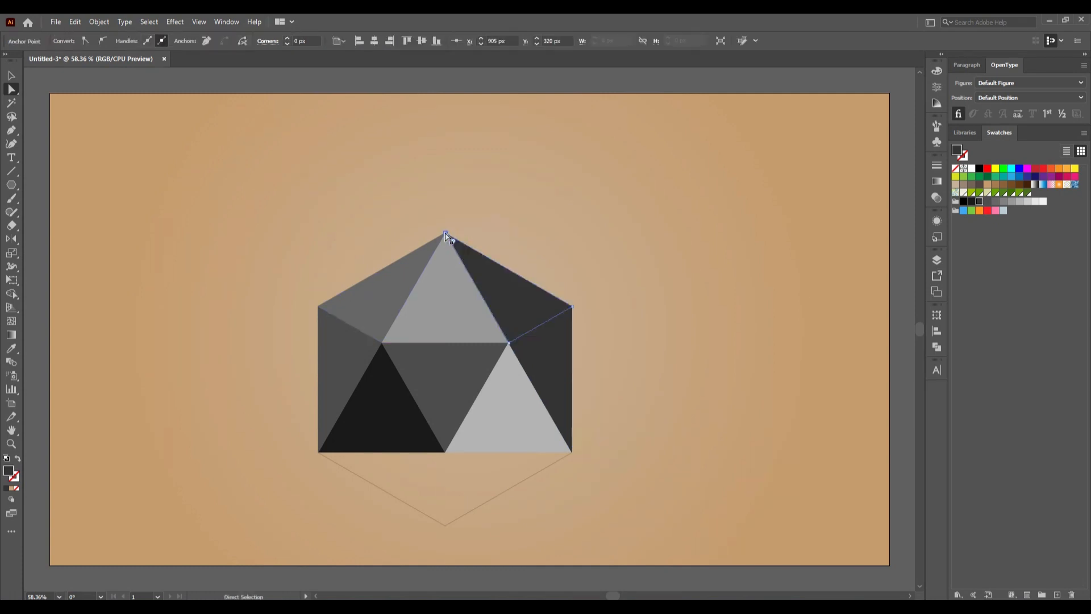
{"action": "left_click", "coordinate": [987, 201]}
{"action": "left_click", "coordinate": [675, 324]}
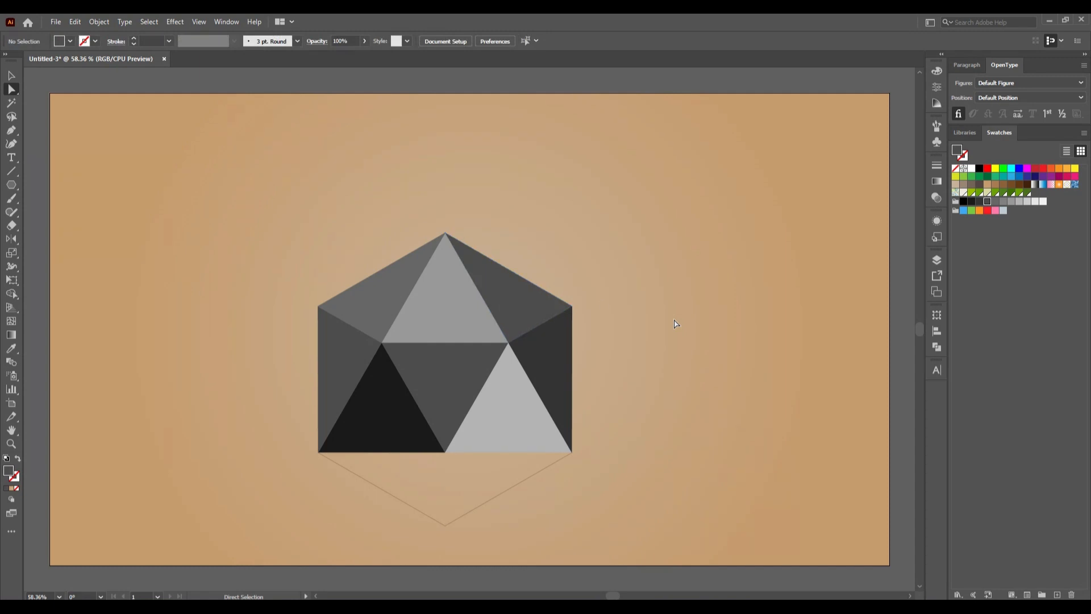
- Examine the shared edges and corners of the gray triangles up close, and return to the full artboard view
{"action": "scroll", "coordinate": [474, 268], "scroll_direction": "up", "scroll_amount": 3}
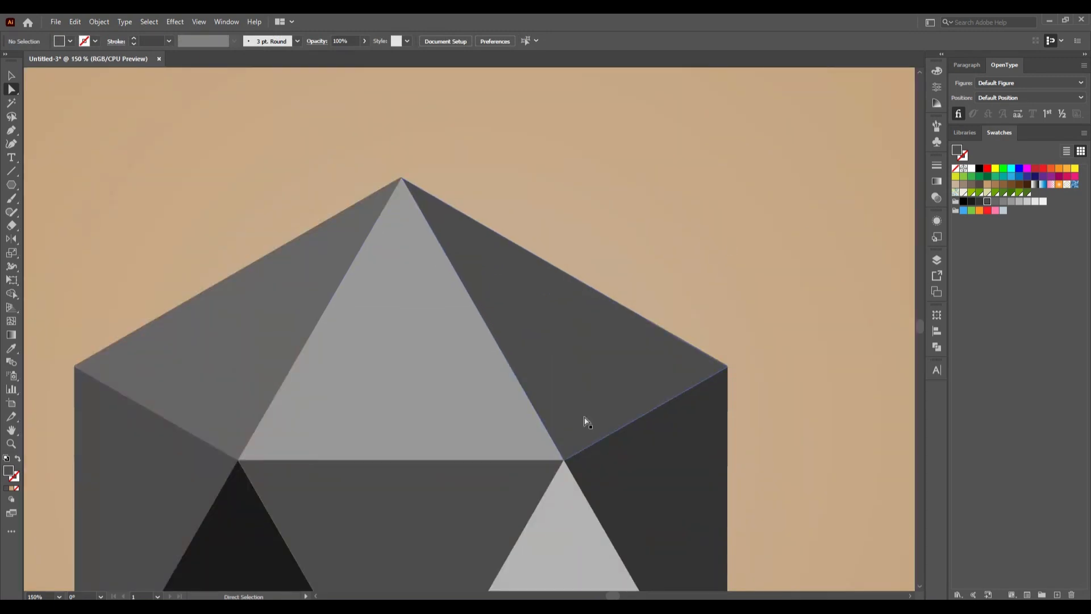
{"action": "scroll", "coordinate": [585, 421], "scroll_direction": "down", "scroll_amount": 4}
{"action": "scroll", "coordinate": [479, 457], "scroll_direction": "up", "scroll_amount": 2}
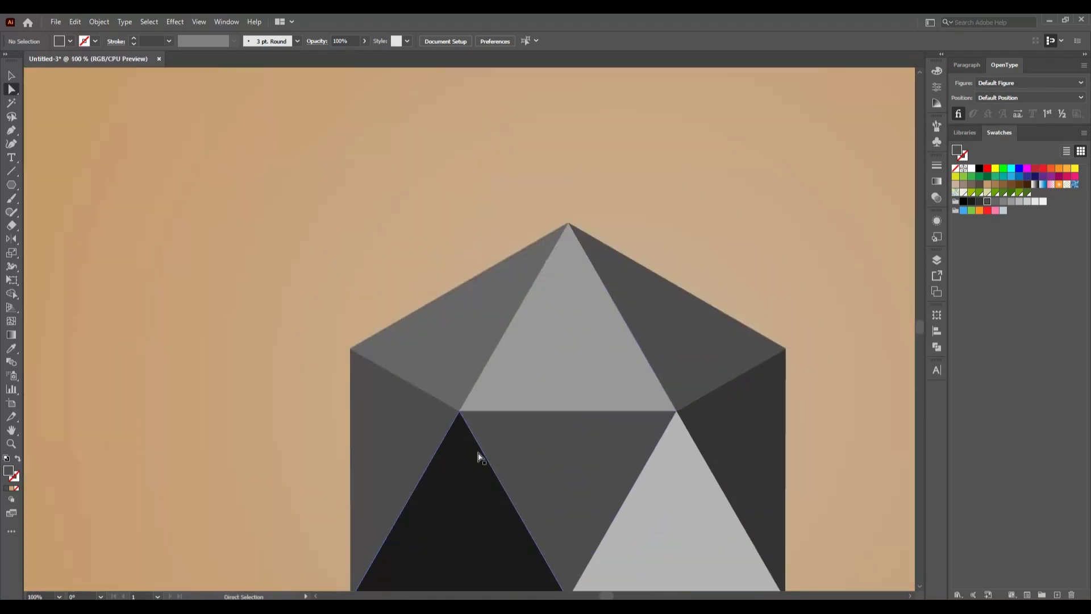
{"action": "scroll", "coordinate": [456, 463], "scroll_direction": "down", "scroll_amount": 2}
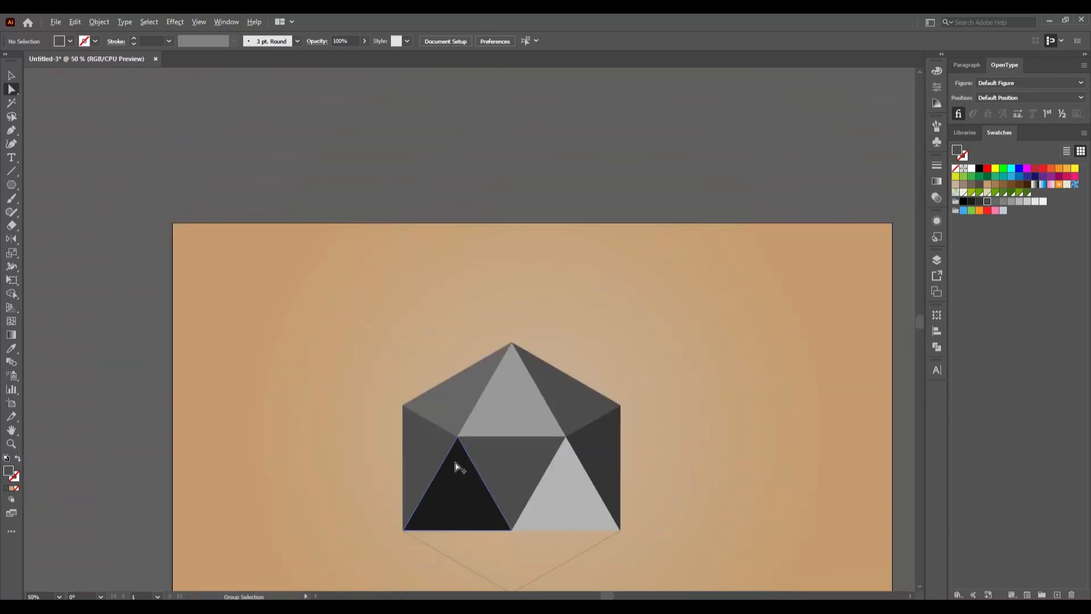
{"action": "scroll", "coordinate": [455, 463], "scroll_direction": "up", "scroll_amount": 3}
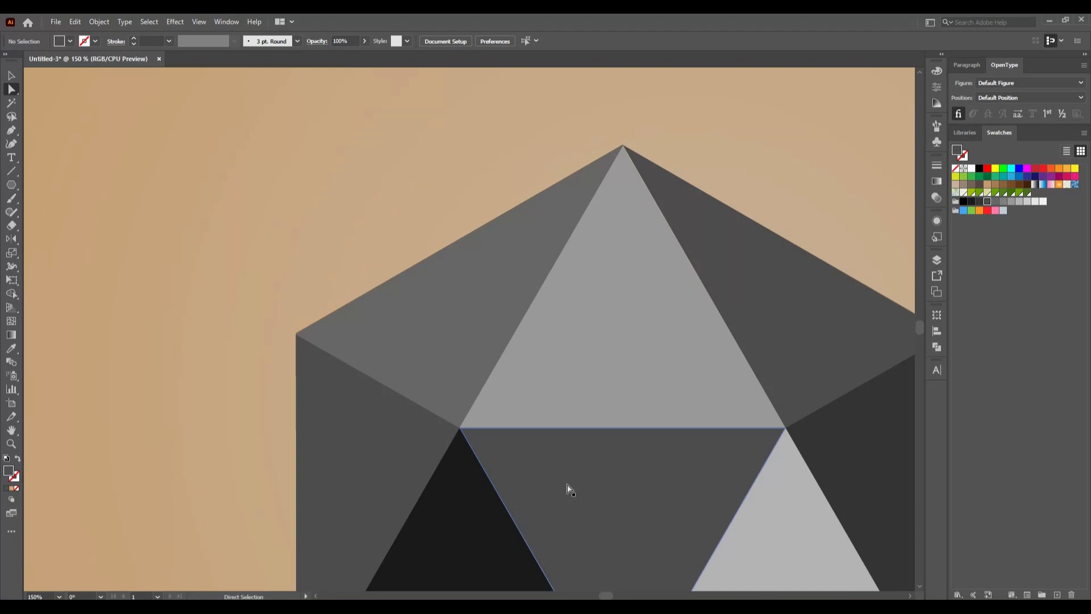
{"action": "scroll", "coordinate": [414, 260], "scroll_direction": "down", "scroll_amount": 3}
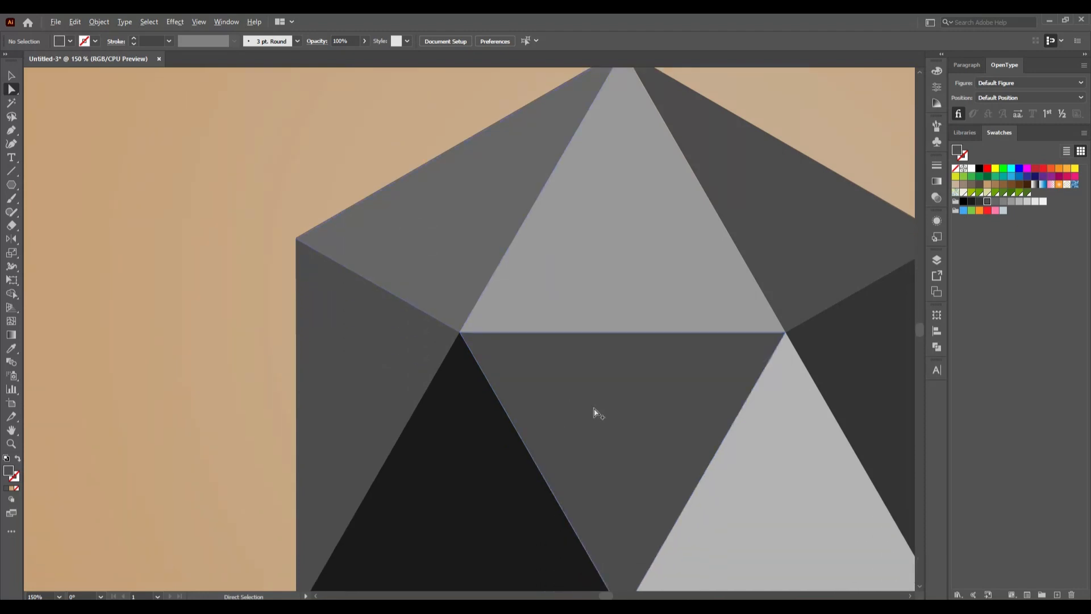
{"action": "scroll", "coordinate": [595, 414], "scroll_direction": "down", "scroll_amount": 2}
{"action": "scroll", "coordinate": [594, 414], "scroll_direction": "down", "scroll_amount": 3}
{"action": "scroll", "coordinate": [588, 412], "scroll_direction": "right", "scroll_amount": 3}
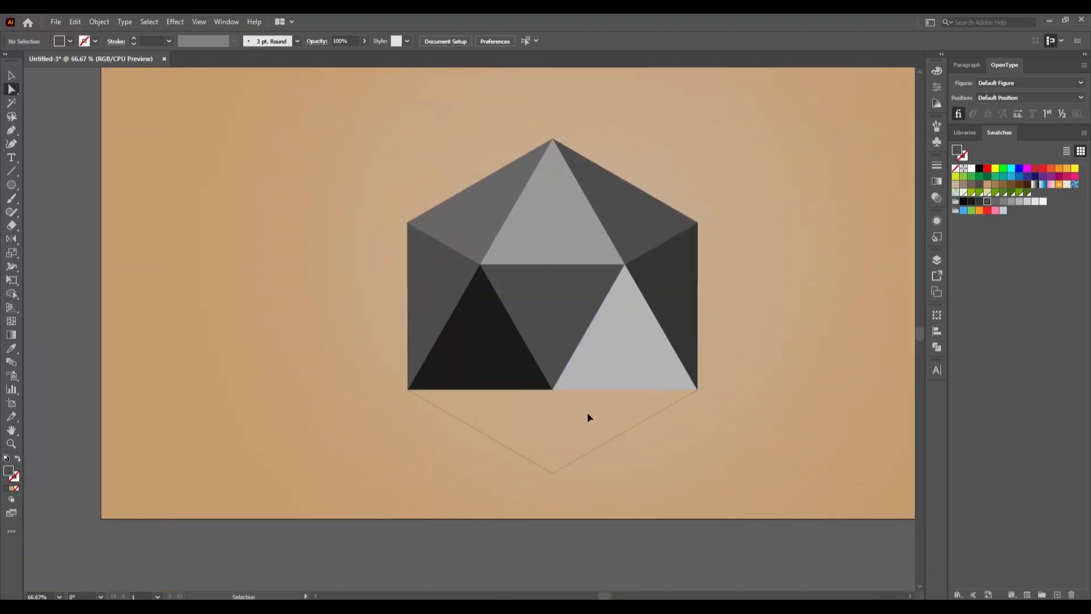
{"action": "scroll", "coordinate": [582, 423], "scroll_direction": "up", "scroll_amount": 2}
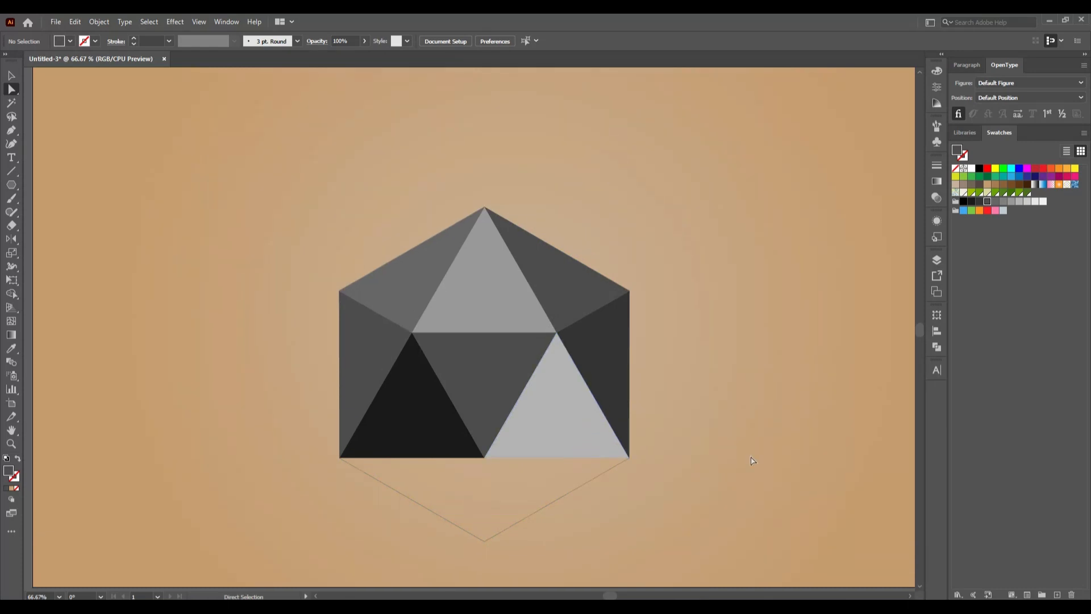
{"action": "scroll", "coordinate": [750, 461], "scroll_direction": "down", "scroll_amount": 1}
{"action": "scroll", "coordinate": [735, 469], "scroll_direction": "right", "scroll_amount": 2}
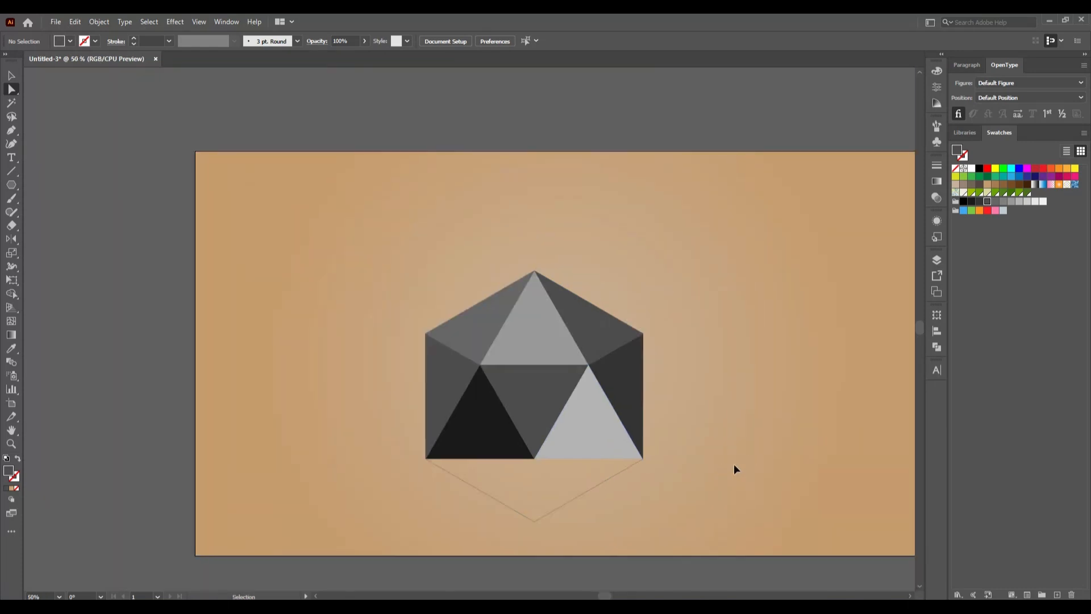
{"action": "scroll", "coordinate": [735, 468], "scroll_direction": "down", "scroll_amount": 1}
{"action": "scroll", "coordinate": [734, 464], "scroll_direction": "up", "scroll_amount": 1}
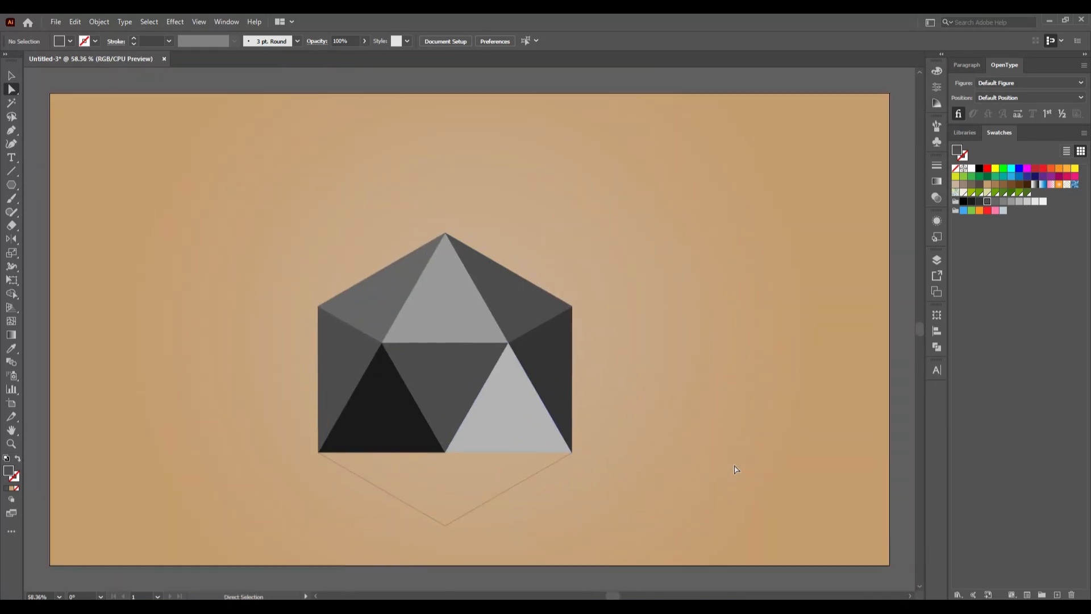
- Copy the light gray lower-right triangle again and paste another copy in place for the hexagon's empty lower part
{"action": "left_click", "coordinate": [511, 434]}
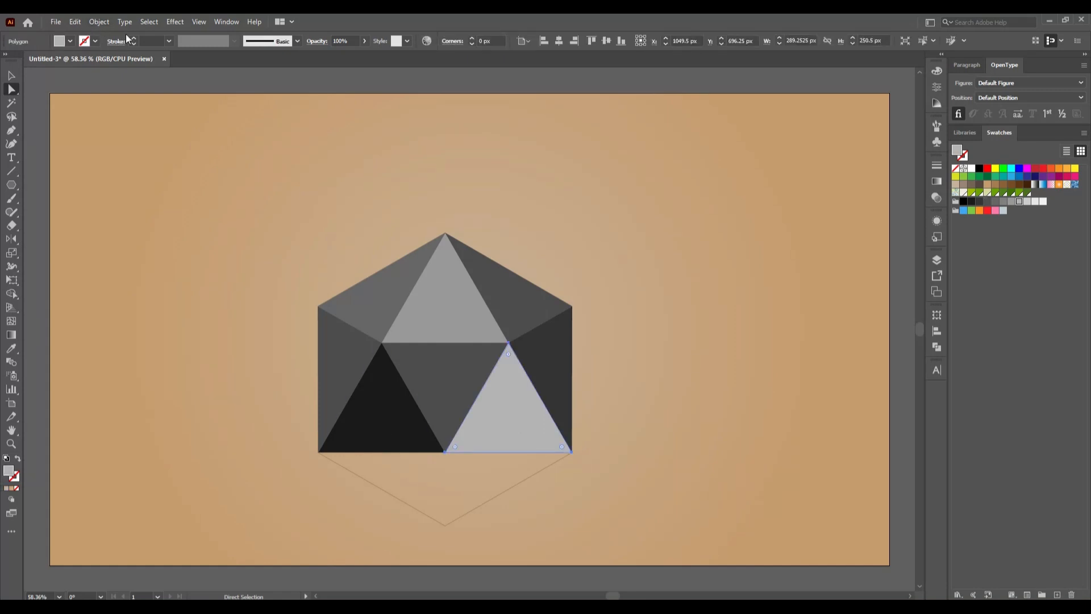
{"action": "left_click", "coordinate": [75, 22]}
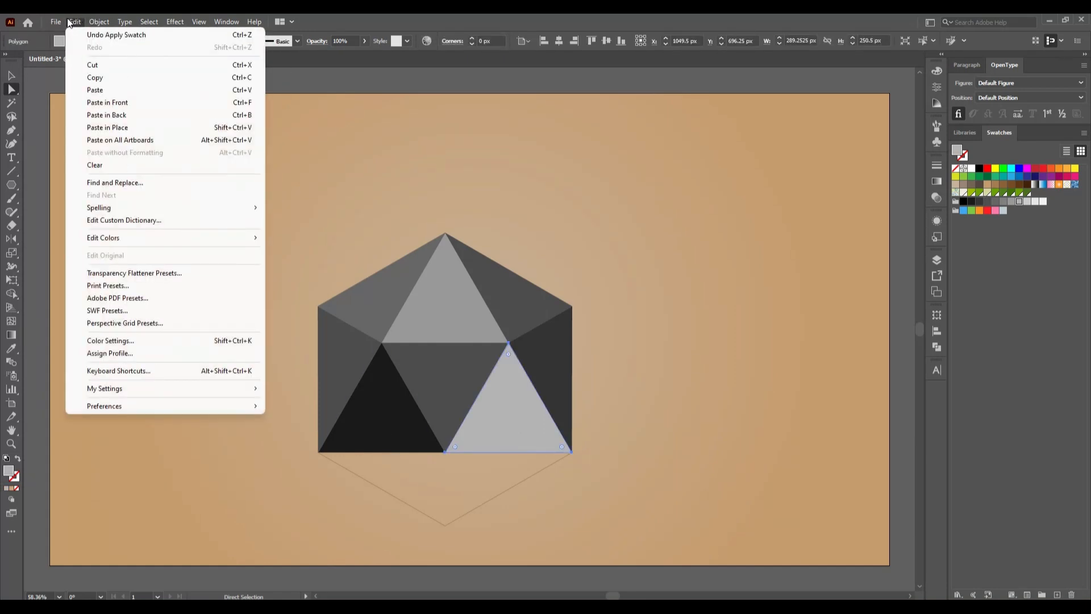
{"action": "left_click", "coordinate": [111, 79]}
{"action": "left_click", "coordinate": [75, 22]}
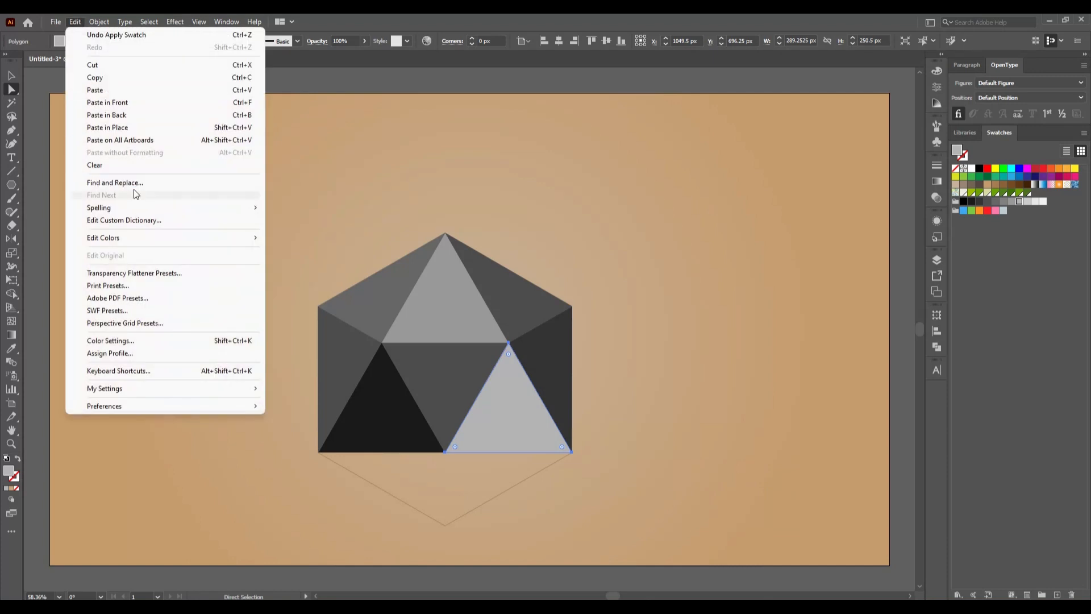
{"action": "left_click", "coordinate": [111, 125]}
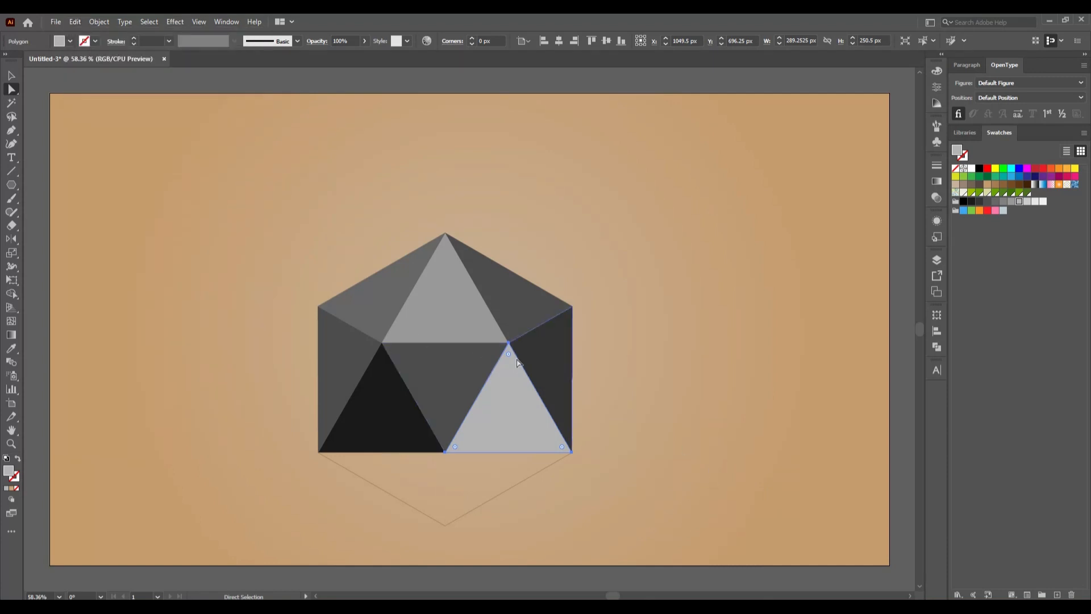
- Move the pasted light gray copy's top anchor point to the hexagon's bottom corner, and fill it with the center triangle's dark gray swatch
{"action": "left_click", "coordinate": [703, 389]}
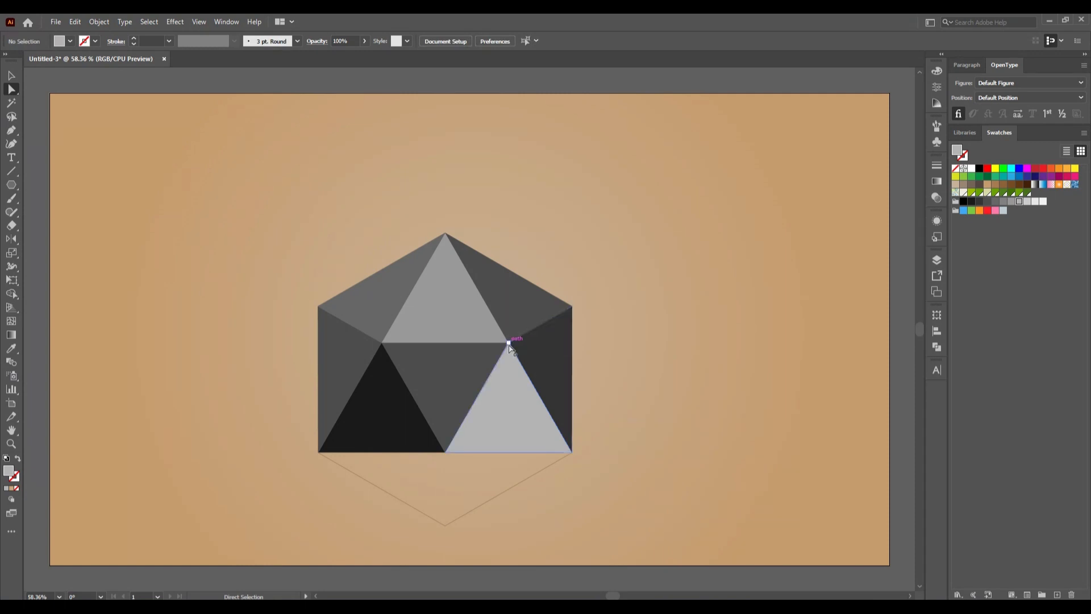
{"action": "left_click_drag", "start_coordinate": [509, 343], "coordinate": [445, 527]}
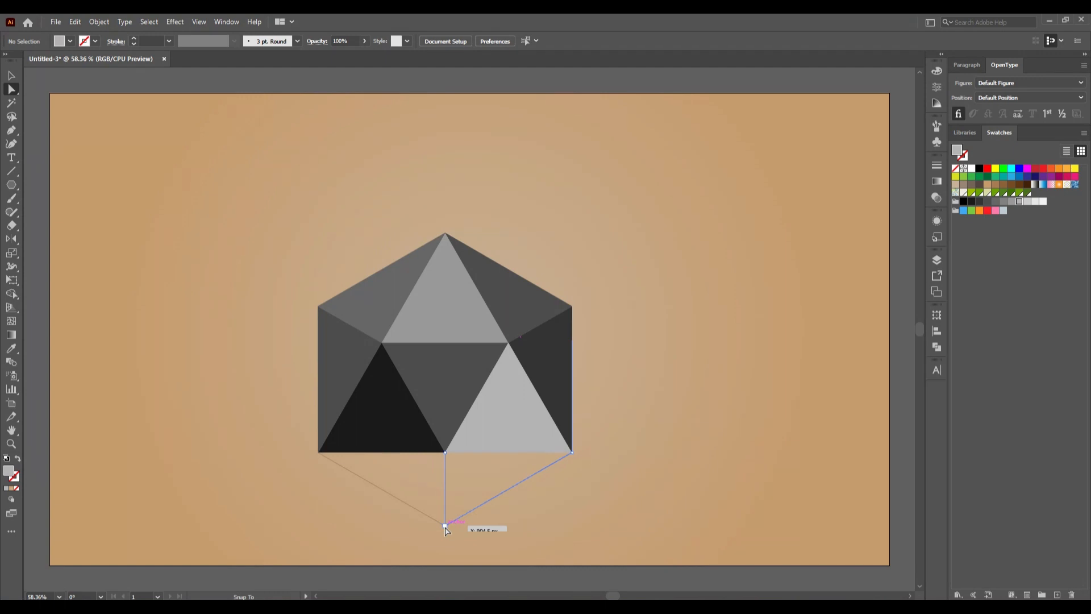
{"action": "left_click_drag", "start_coordinate": [445, 527], "coordinate": [445, 525]}
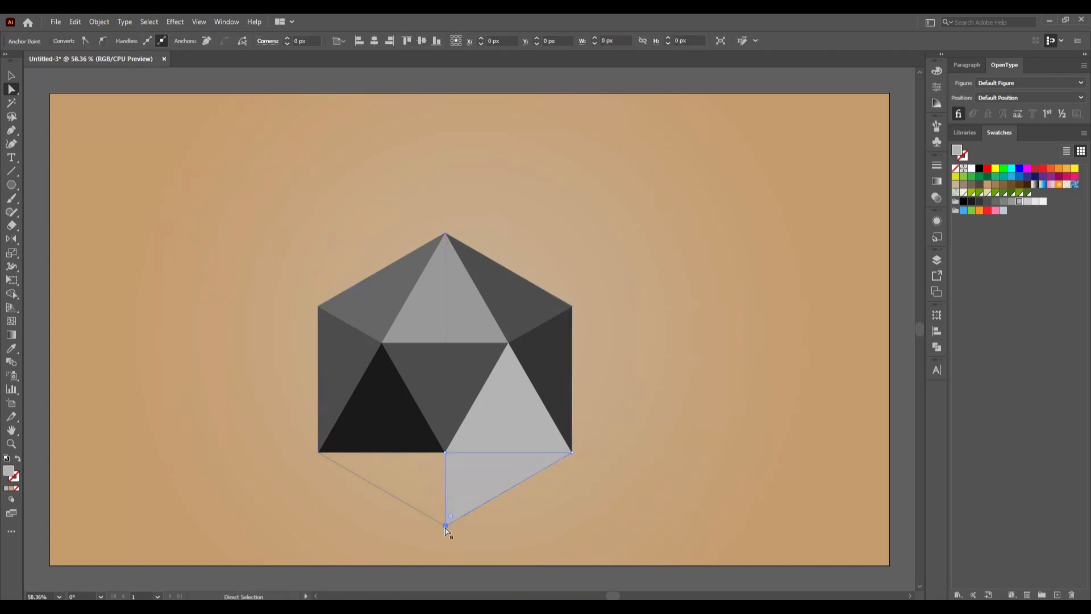
{"action": "left_click", "coordinate": [986, 203]}
{"action": "left_click", "coordinate": [758, 316]}
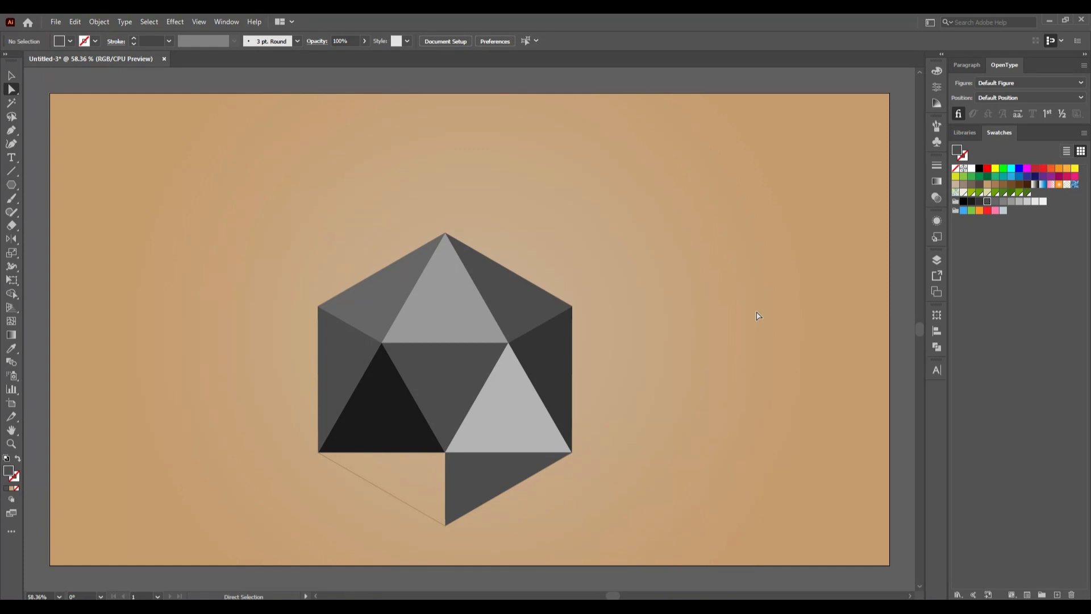
- Copy the near-black lower-left triangle, paste the copy in place, and deselect it
{"action": "left_click", "coordinate": [369, 423]}
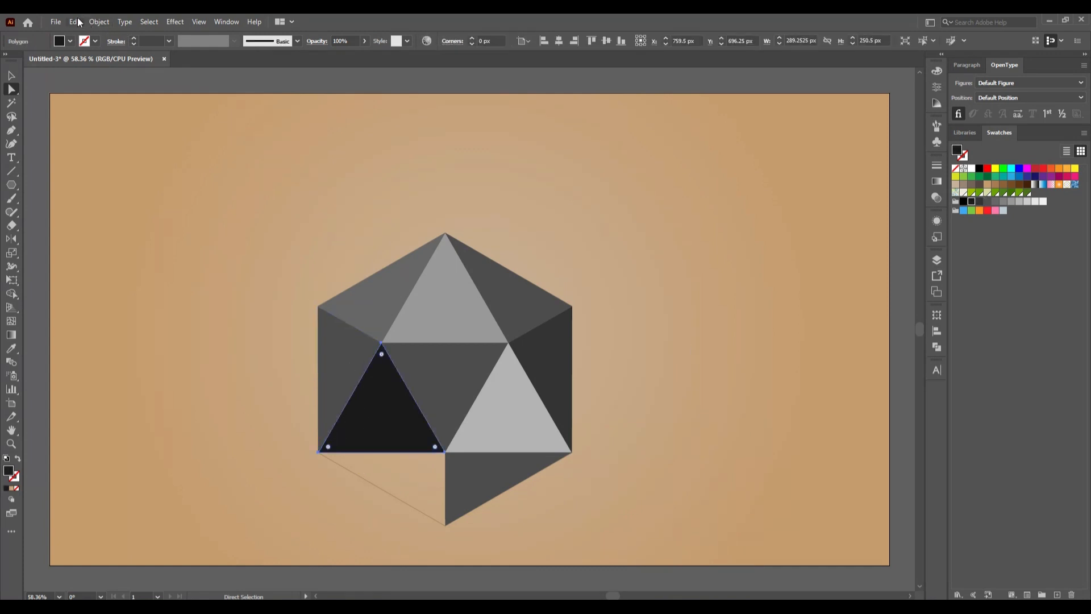
{"action": "left_click", "coordinate": [75, 22]}
{"action": "left_click", "coordinate": [101, 78]}
{"action": "left_click", "coordinate": [75, 22]}
{"action": "left_click", "coordinate": [117, 127]}
{"action": "left_click", "coordinate": [234, 322]}
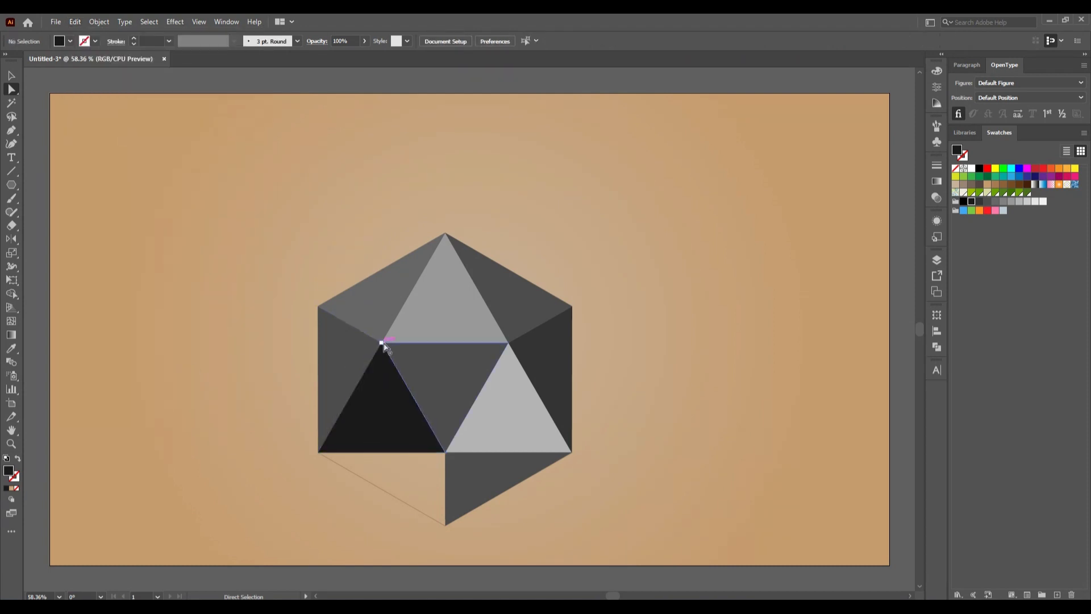
- Move the near-black copy's top anchor point to the hexagon's bottom corner, and fill it with the medium gray swatch
{"action": "left_click_drag", "start_coordinate": [382, 343], "coordinate": [411, 473]}
{"action": "left_click_drag", "start_coordinate": [432, 510], "coordinate": [445, 525]}
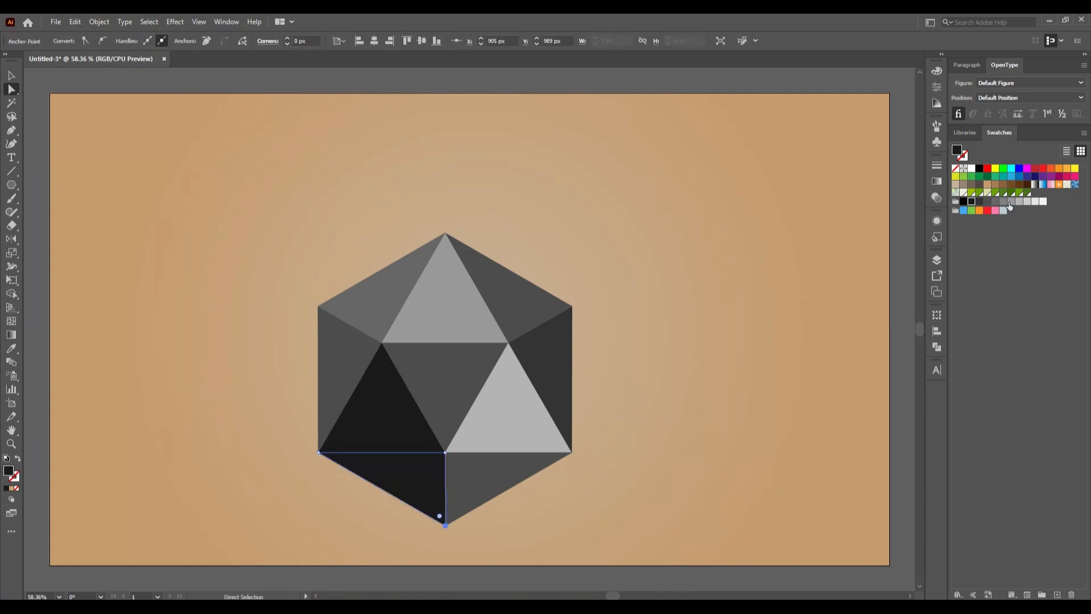
{"action": "left_click", "coordinate": [973, 202]}
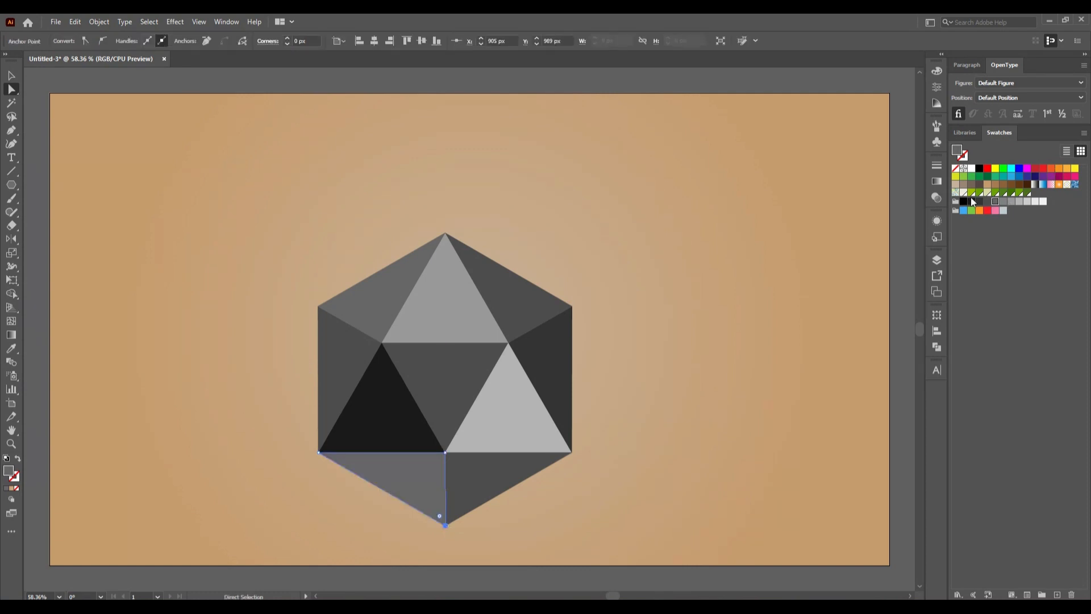
{"action": "left_click", "coordinate": [764, 299]}
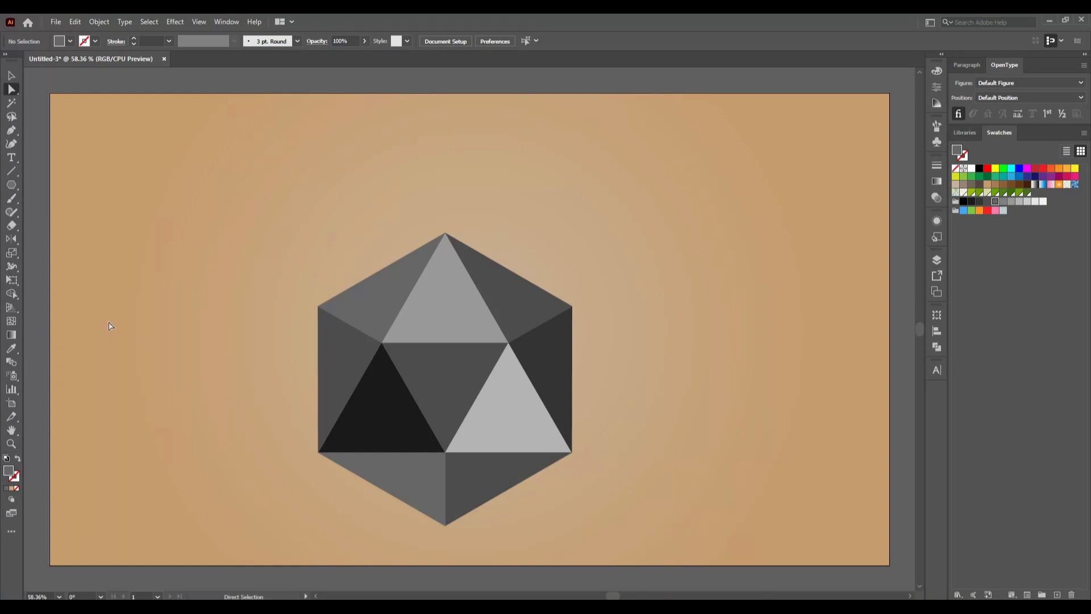
- Try the near-black swatch on the bottom-left triangle, and set its fill back to medium gray
{"action": "left_click", "coordinate": [401, 492]}
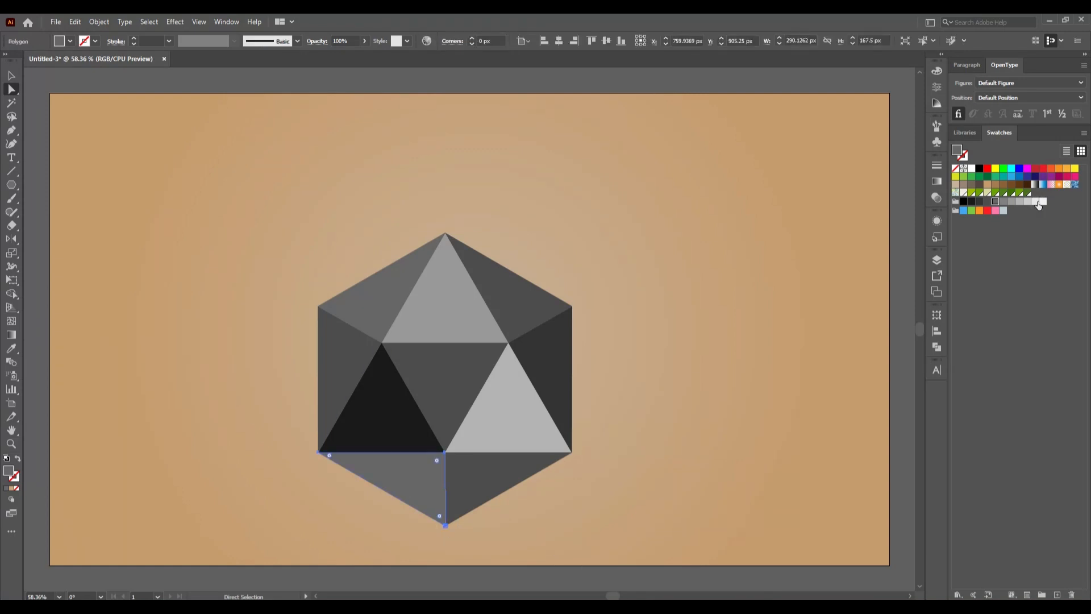
{"action": "left_click", "coordinate": [971, 201]}
{"action": "left_click", "coordinate": [716, 347]}
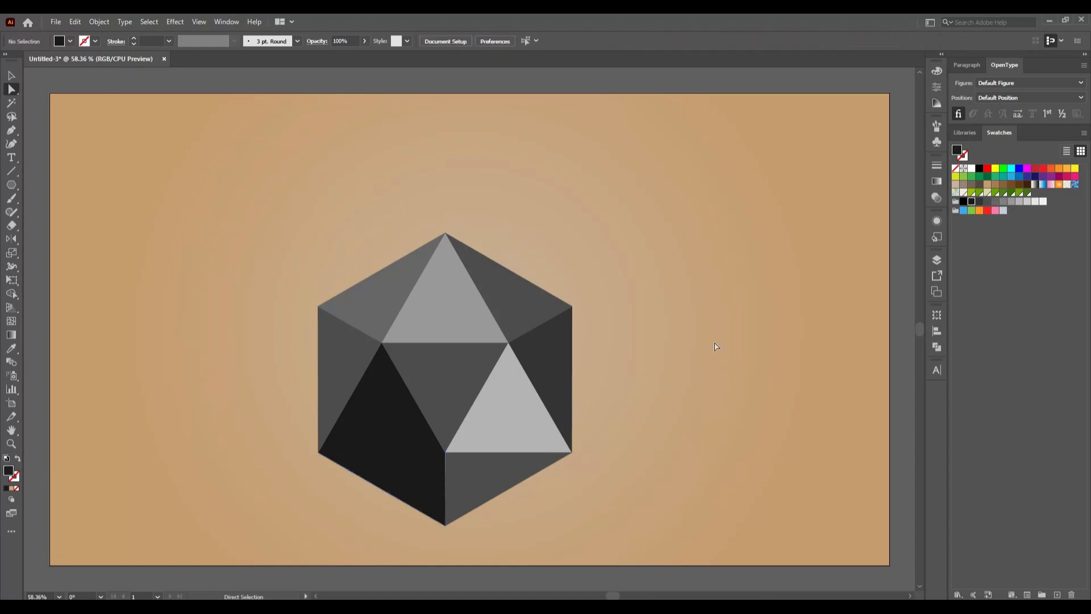
{"action": "left_click", "coordinate": [404, 492]}
{"action": "left_click", "coordinate": [995, 203]}
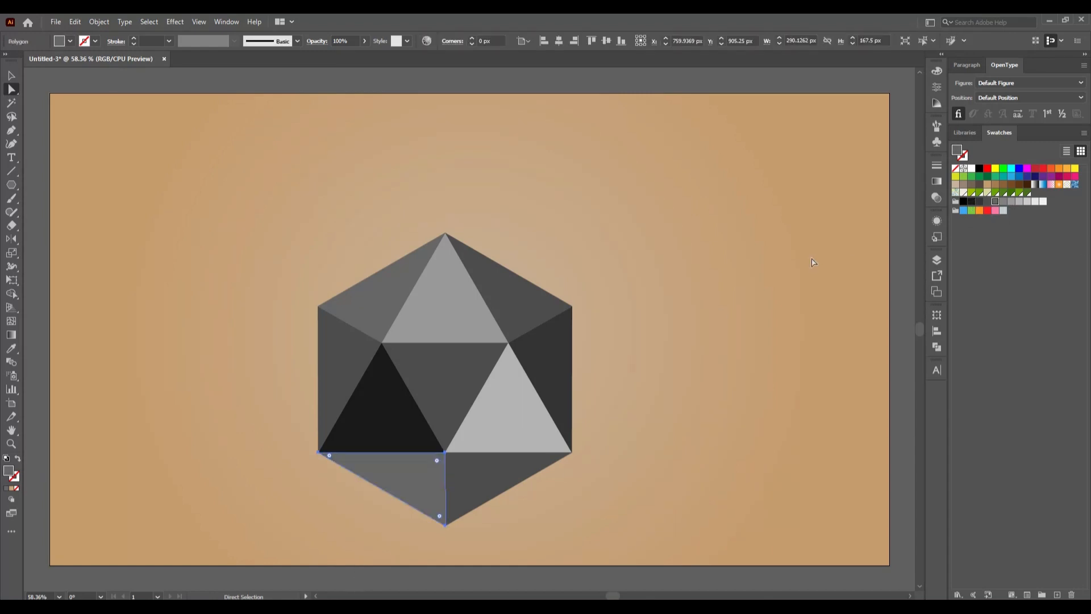
{"action": "left_click", "coordinate": [812, 262]}
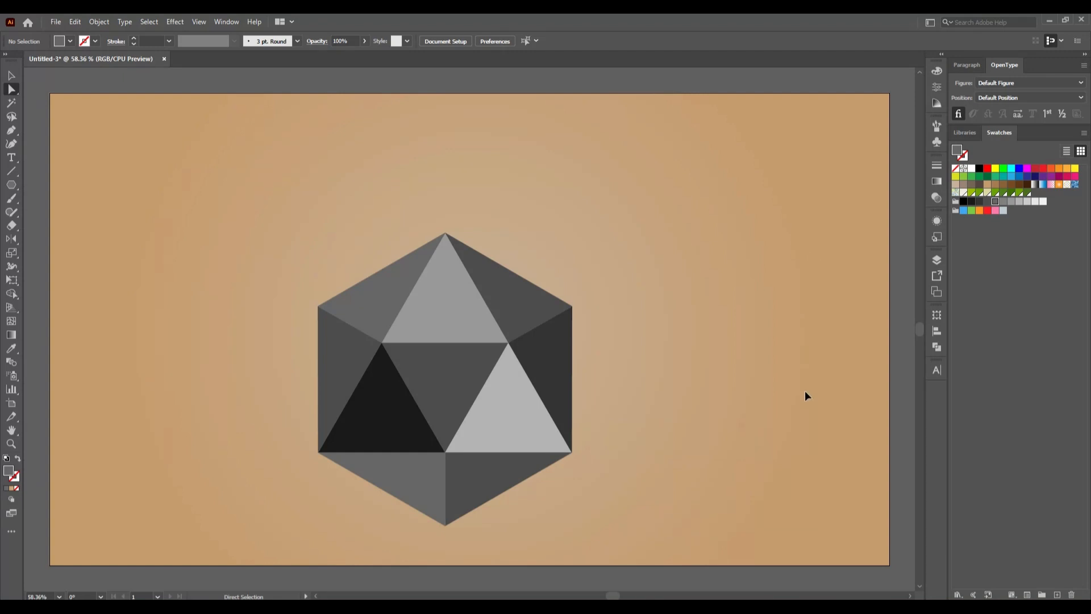
- Select the gray triangles of the hexagon except the left-edge one, delete them, and undo the deletion
{"action": "left_click", "coordinate": [12, 72]}
{"action": "left_click", "coordinate": [381, 305]}
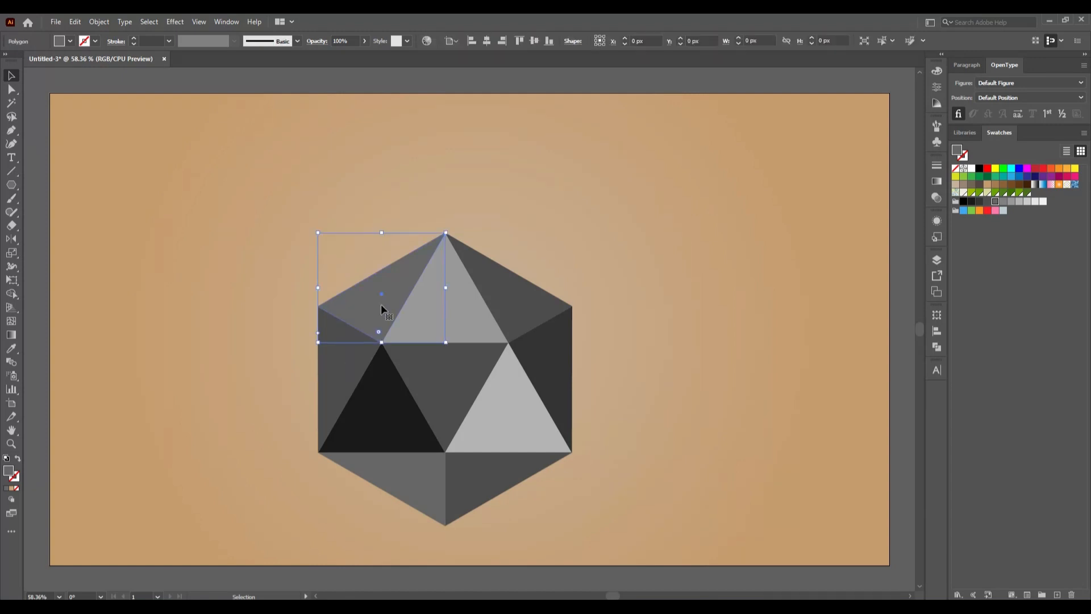
{"action": "left_click", "coordinate": [477, 315], "text": "shift"}
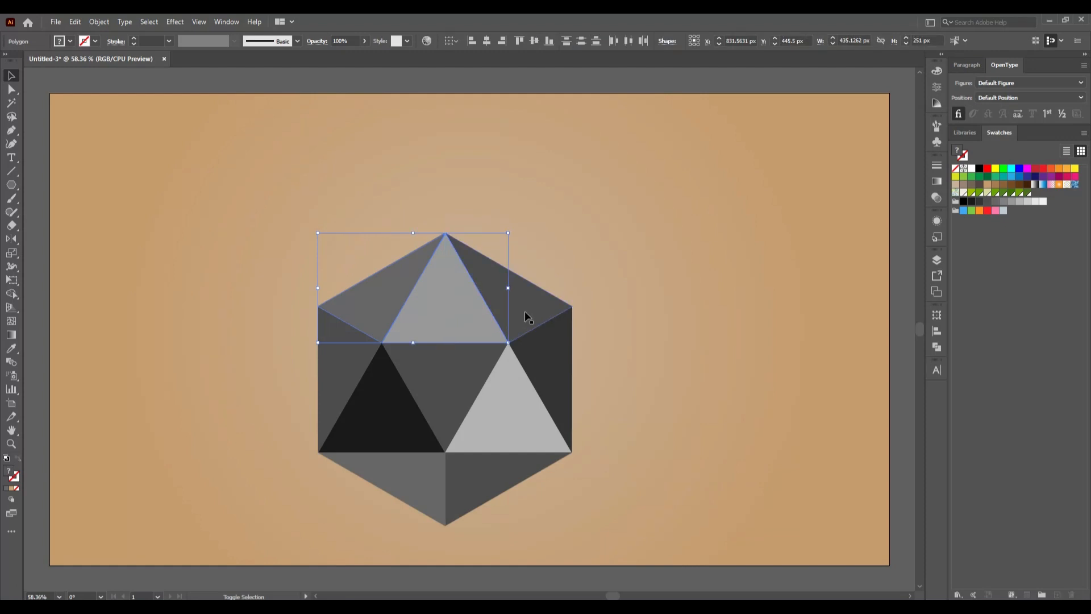
{"action": "left_click", "coordinate": [526, 317], "text": "shift"}
{"action": "left_click", "coordinate": [537, 341], "text": "shift"}
{"action": "left_click", "coordinate": [522, 415], "text": "shift"}
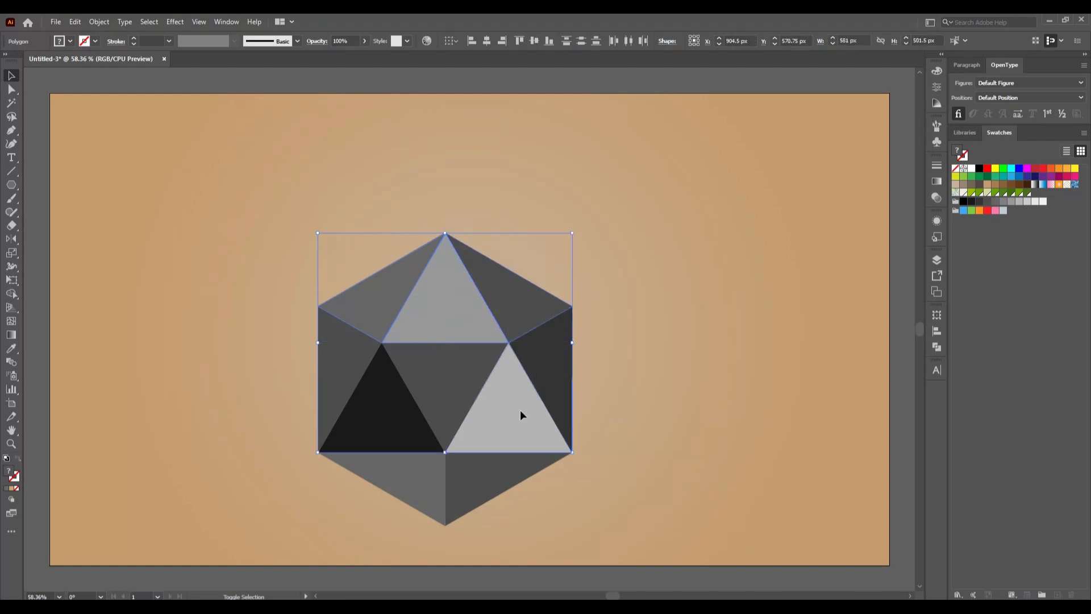
{"action": "left_click", "coordinate": [397, 411], "text": "shift"}
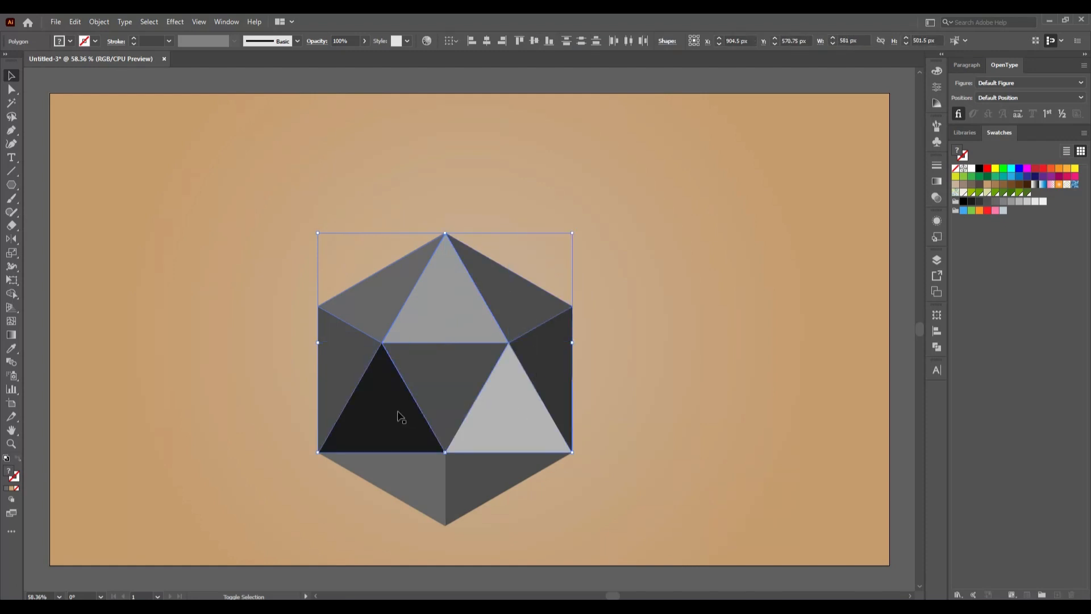
{"action": "left_click", "coordinate": [411, 480], "text": "shift"}
{"action": "key", "text": "a"}
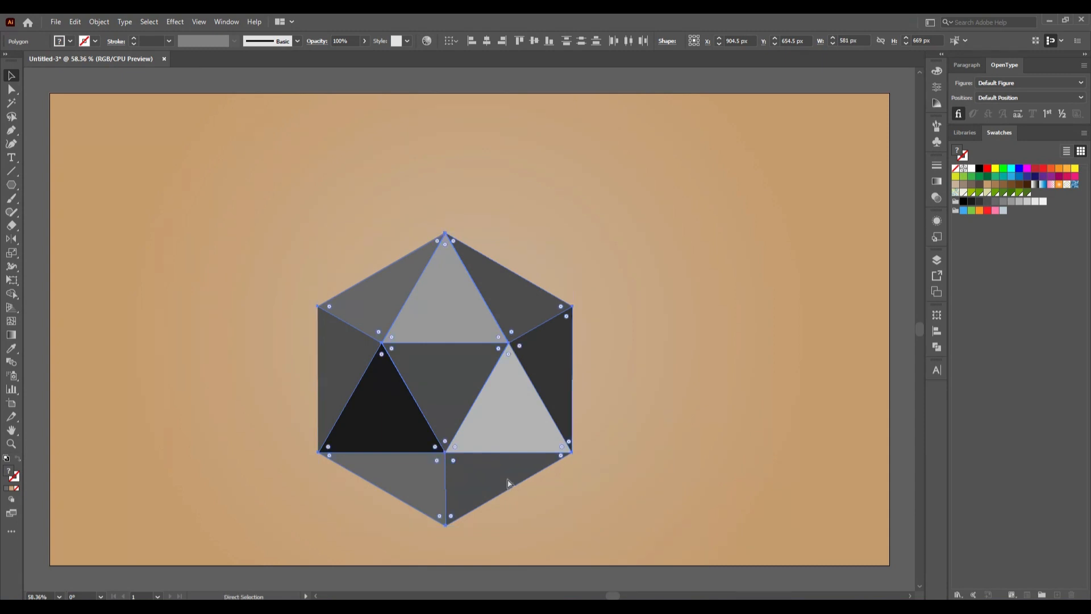
{"action": "key", "text": "Delete"}
{"action": "key", "text": "v"}
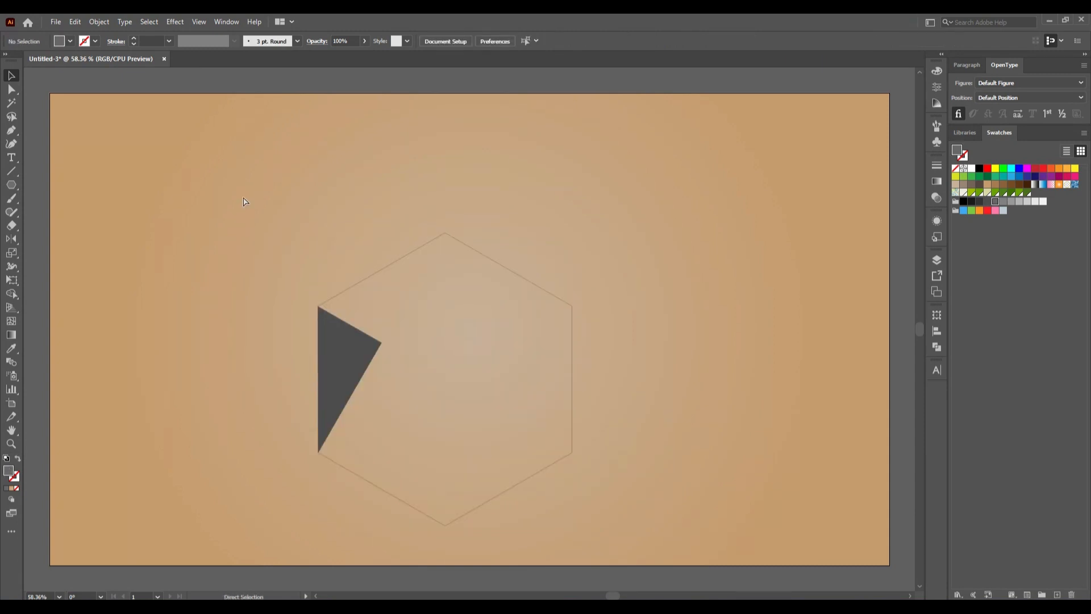
{"action": "key", "text": "ctrl+z"}
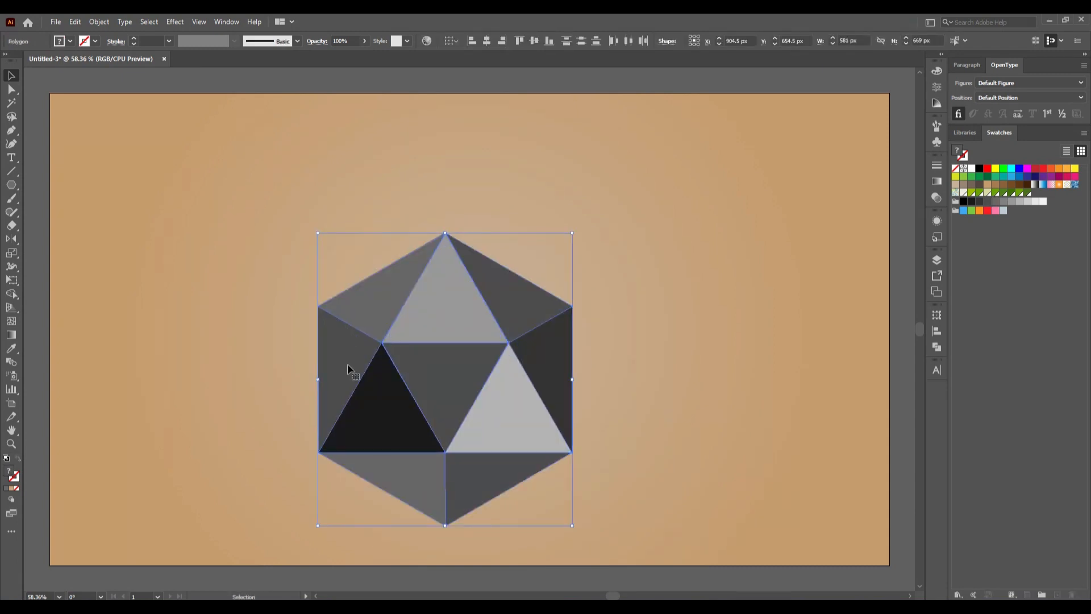
- Remove the leftover hexagon guide and center the gray triangle artwork on the artboard
{"action": "key", "text": "a"}
{"action": "key", "text": "Delete"}
{"action": "key", "text": "v"}
{"action": "left_click_drag", "start_coordinate": [265, 216], "coordinate": [629, 540]}
{"action": "key", "text": "Delete"}
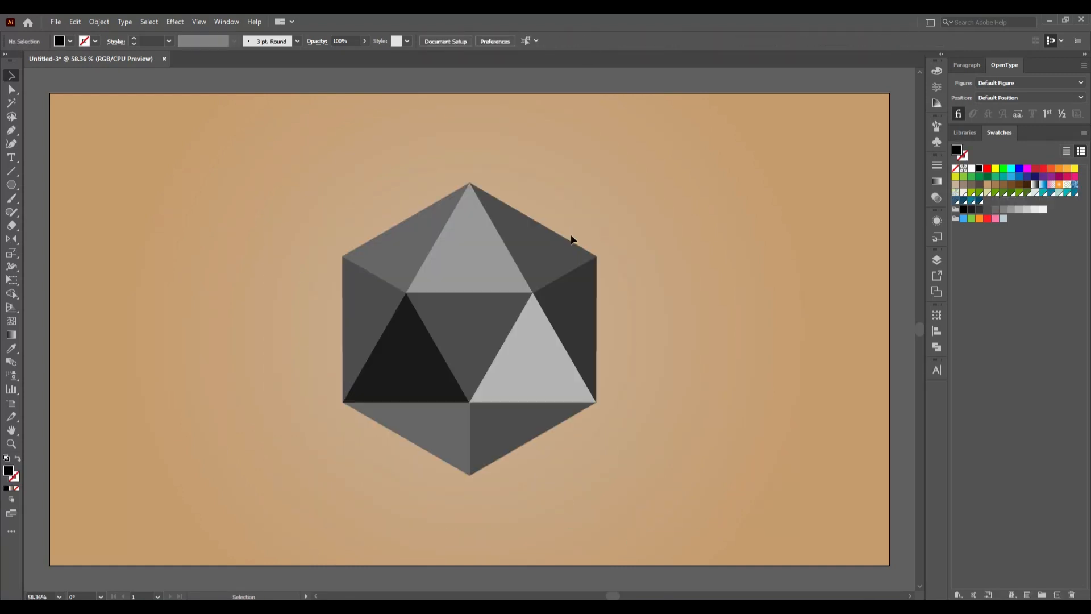
- Fill the upper-left triangle with the pale mint swatch and the top center triangle with the teal swatch
{"action": "left_click", "coordinate": [408, 251]}
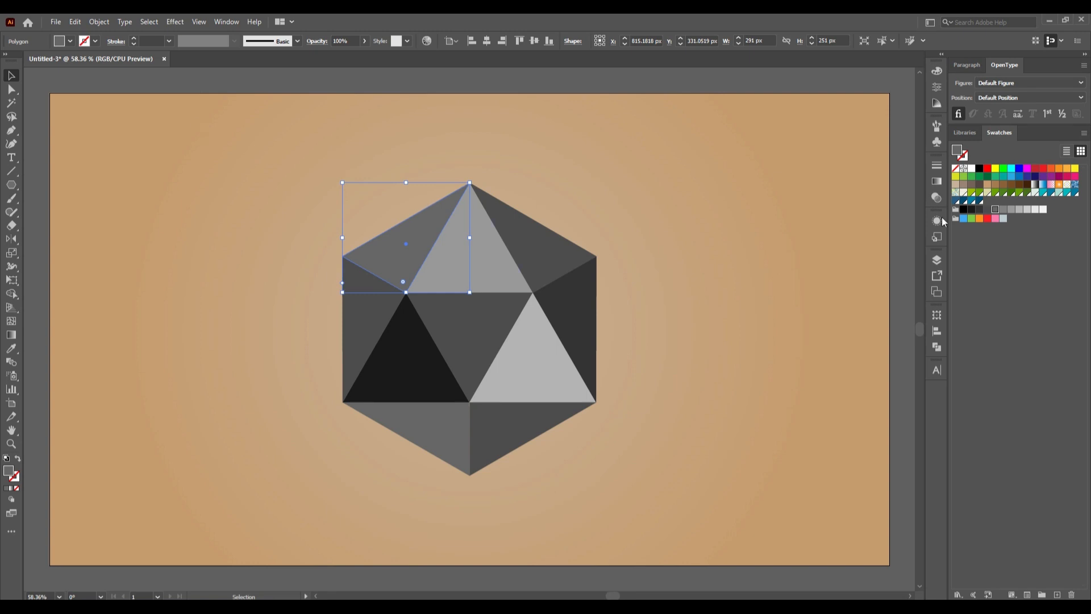
{"action": "left_click", "coordinate": [1035, 192]}
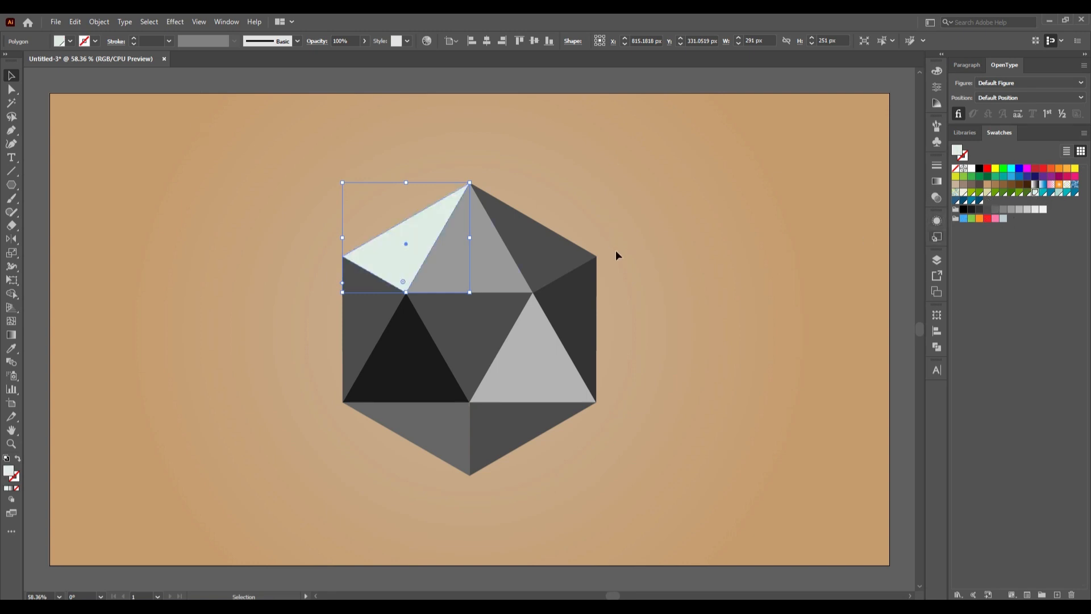
{"action": "left_click", "coordinate": [631, 251]}
{"action": "left_click", "coordinate": [493, 268]}
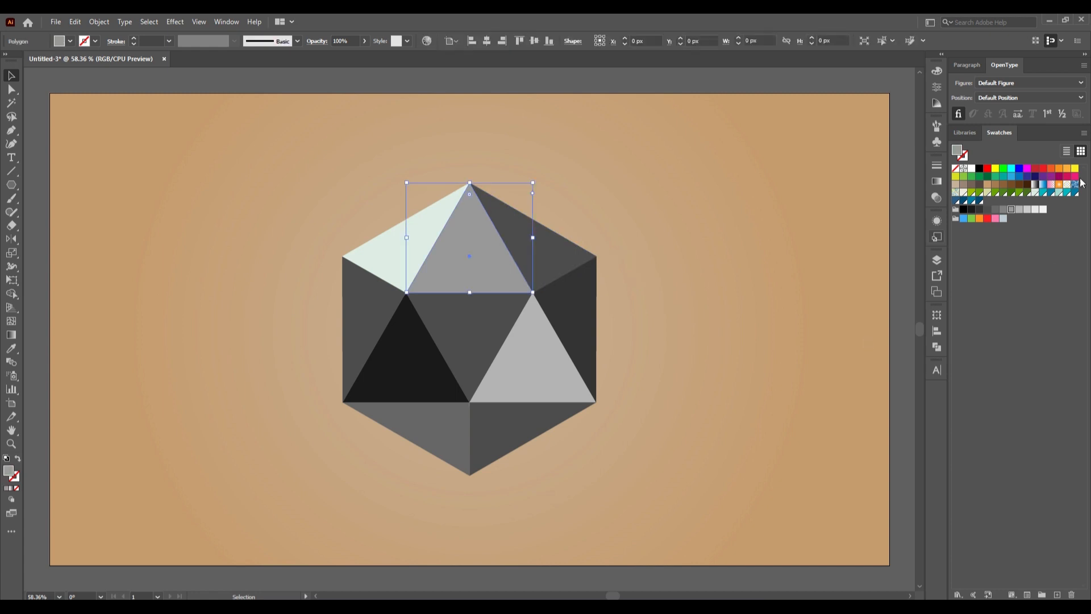
{"action": "left_click", "coordinate": [1043, 192]}
{"action": "left_click", "coordinate": [667, 266]}
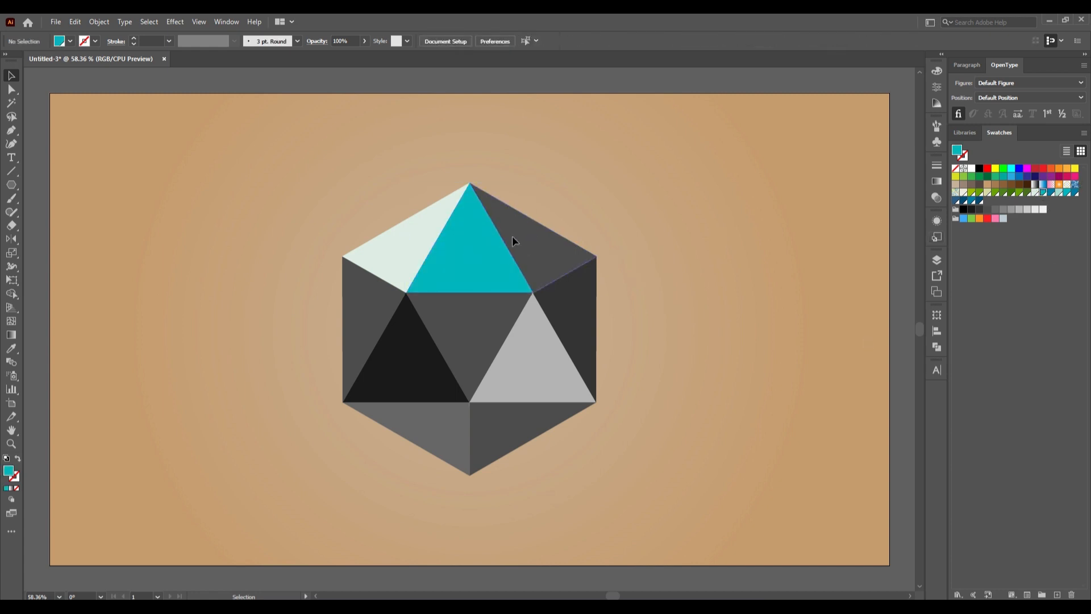
- Fill the upper-right triangle with the medium blue swatch and the left-edge triangle with the light aqua green swatch
{"action": "left_click", "coordinate": [513, 236]}
{"action": "left_click", "coordinate": [1049, 193]}
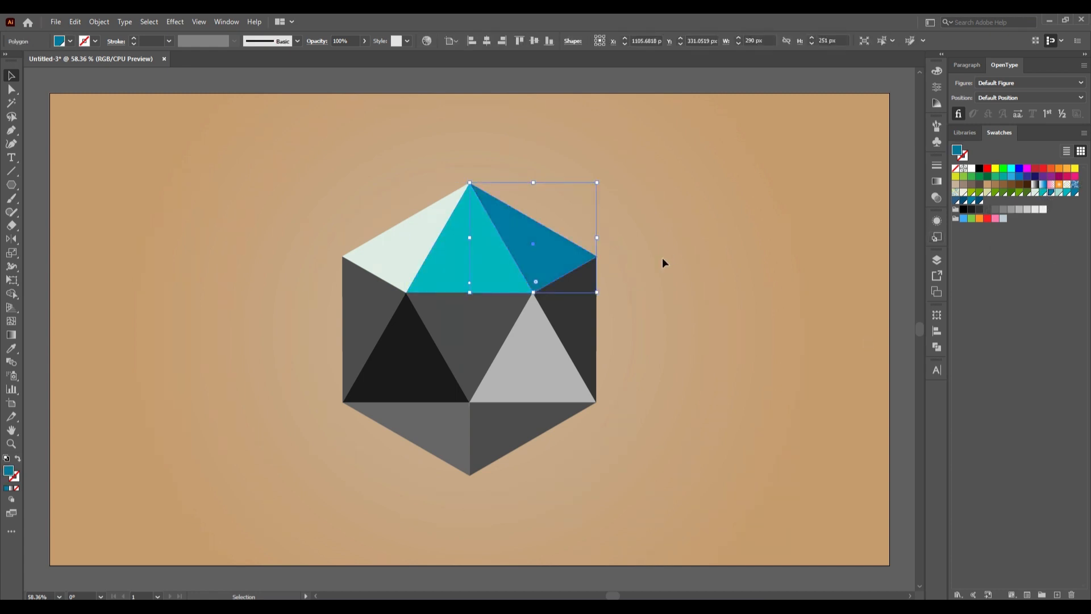
{"action": "left_click", "coordinate": [663, 259]}
{"action": "left_click", "coordinate": [370, 300]}
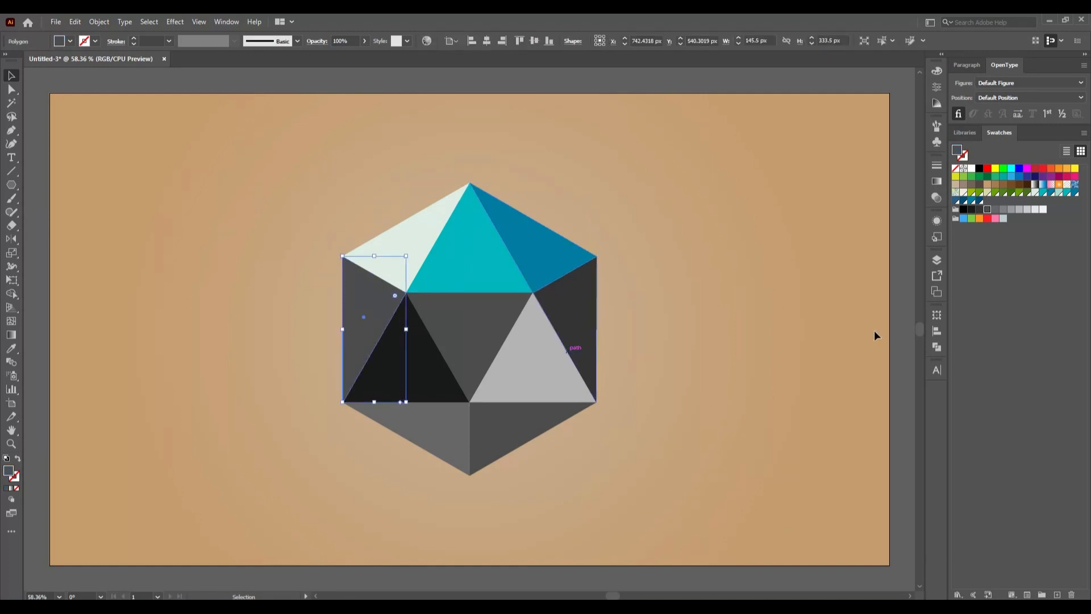
{"action": "left_click", "coordinate": [1059, 198]}
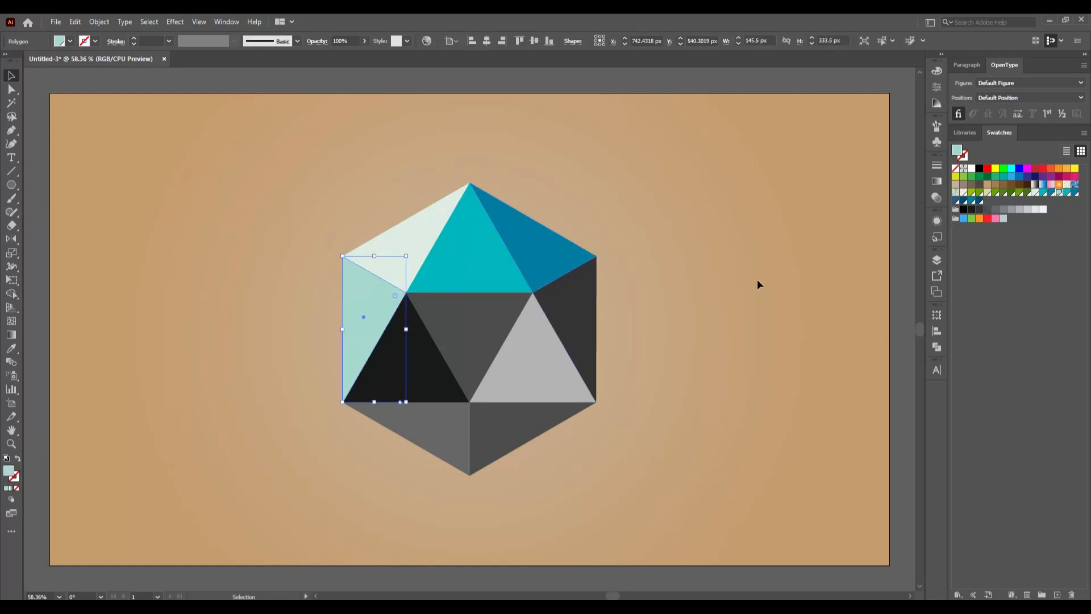
{"action": "left_click", "coordinate": [648, 302]}
- Fill the near-black lower-left triangle with the teal swatch and the inverted center triangle with the medium blue swatch
{"action": "left_click", "coordinate": [421, 346]}
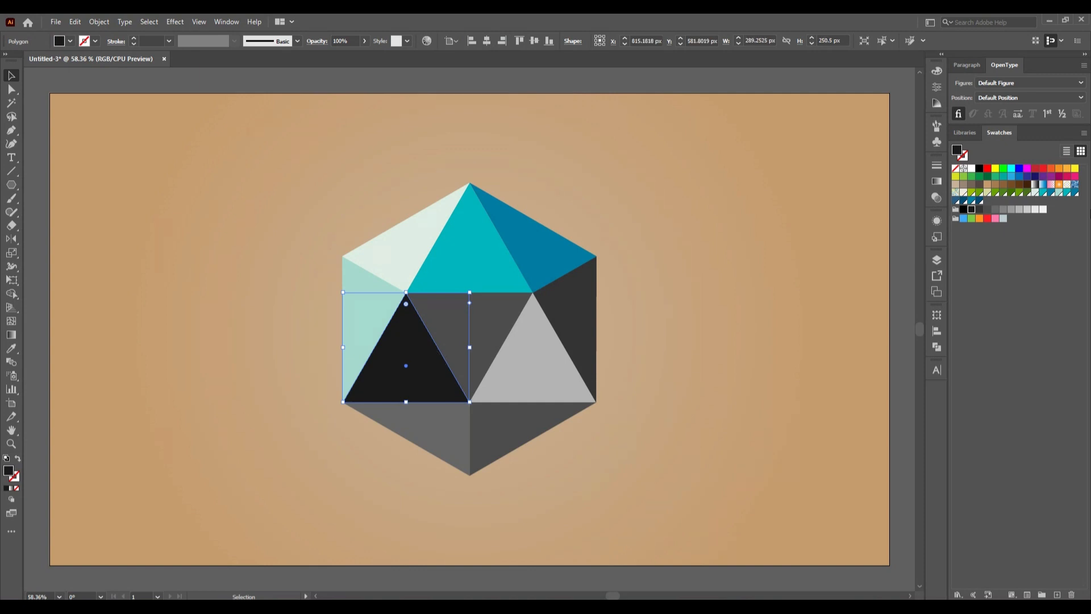
{"action": "left_click", "coordinate": [1067, 193]}
{"action": "left_click", "coordinate": [732, 357]}
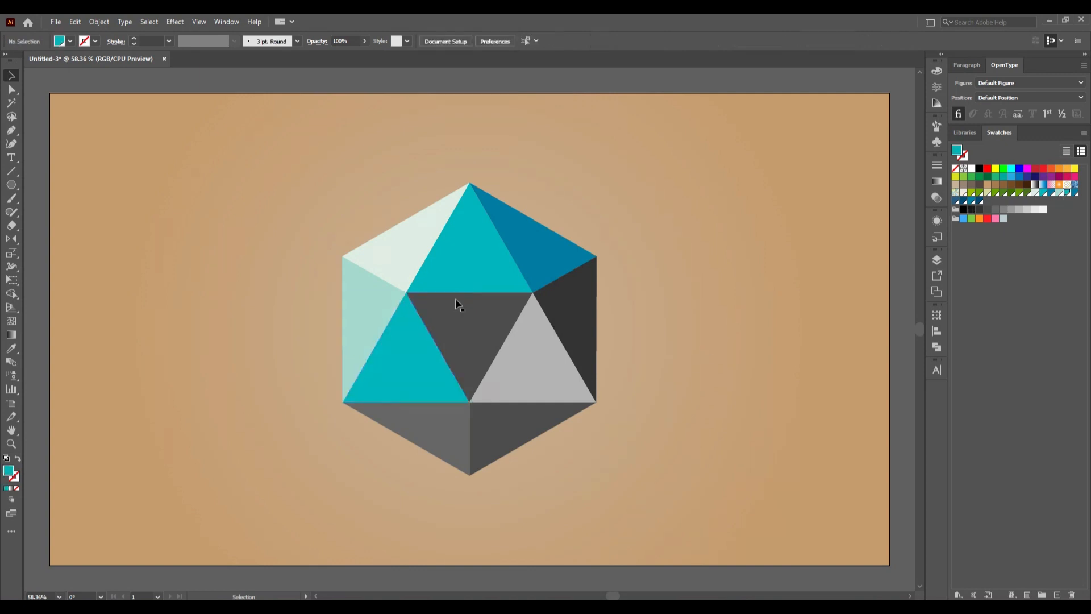
{"action": "left_click", "coordinate": [445, 299]}
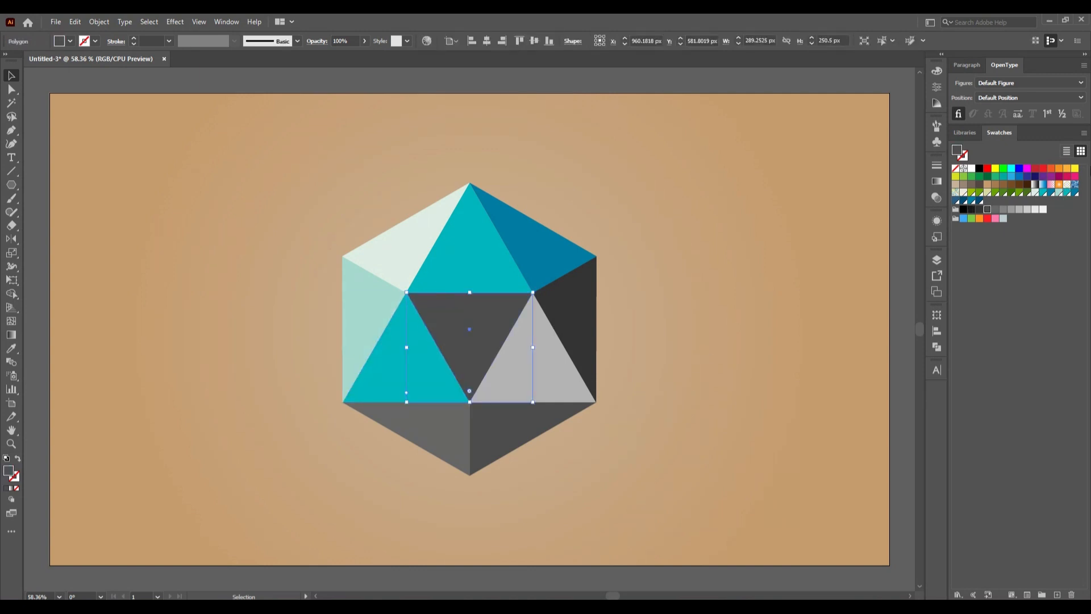
{"action": "left_click", "coordinate": [1074, 193]}
{"action": "left_click", "coordinate": [678, 273]}
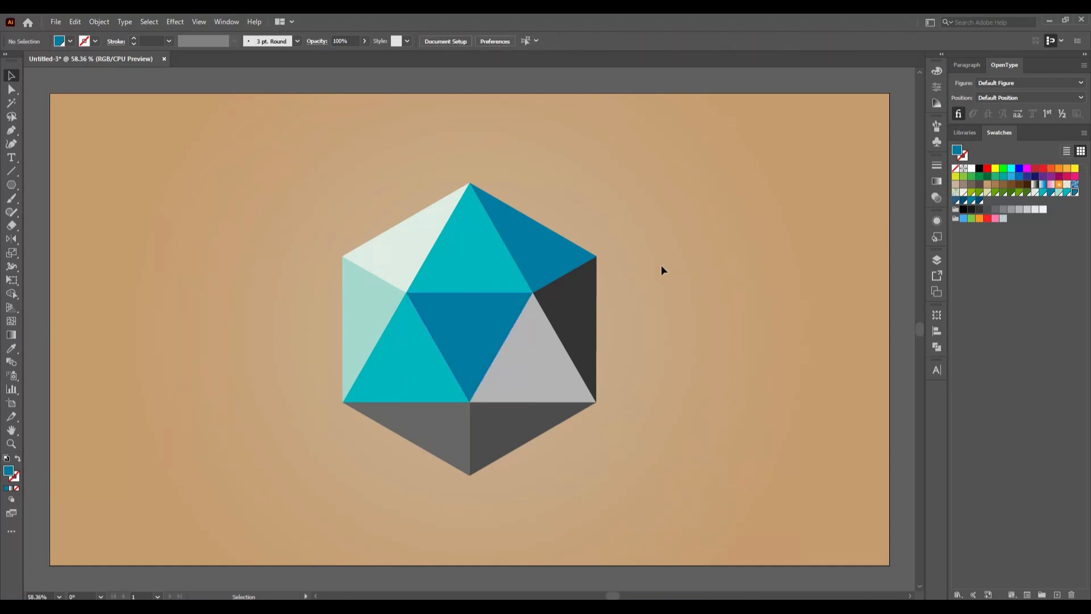
- Fill the light gray lower-right triangle with the slate blue swatch and the right-edge triangle with the dark navy blue swatch
{"action": "left_click", "coordinate": [517, 359]}
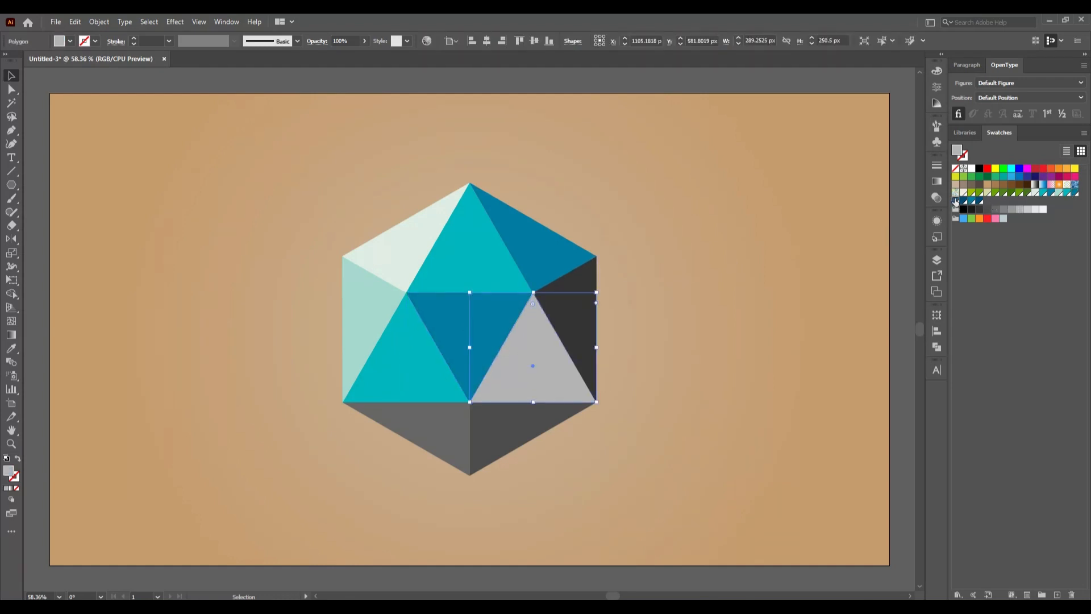
{"action": "left_click", "coordinate": [957, 201]}
{"action": "left_click", "coordinate": [748, 306]}
{"action": "left_click", "coordinate": [588, 311]}
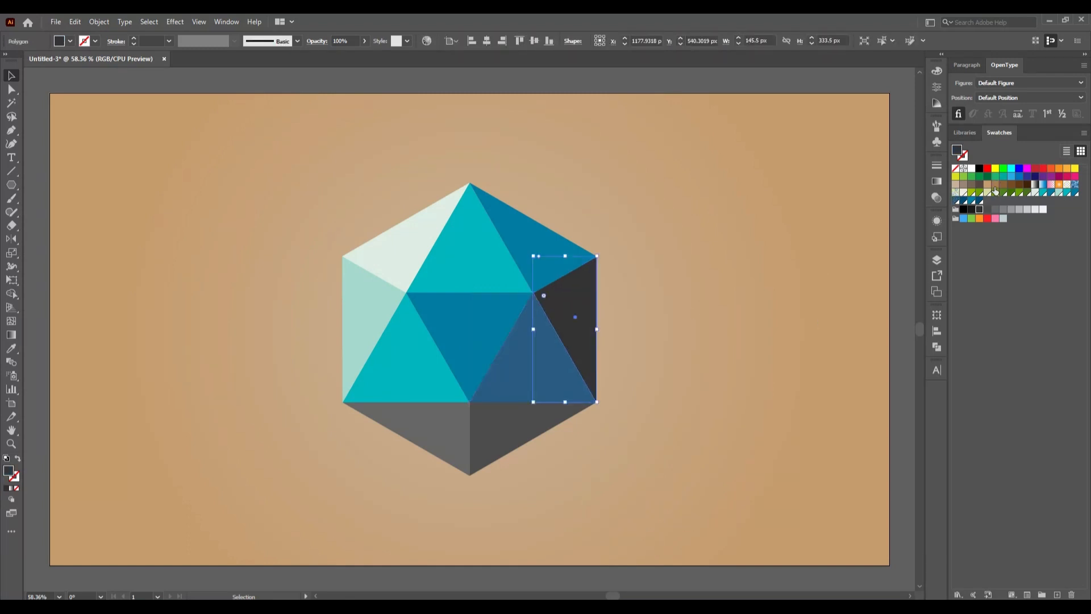
{"action": "left_click", "coordinate": [964, 201]}
{"action": "left_click", "coordinate": [793, 296]}
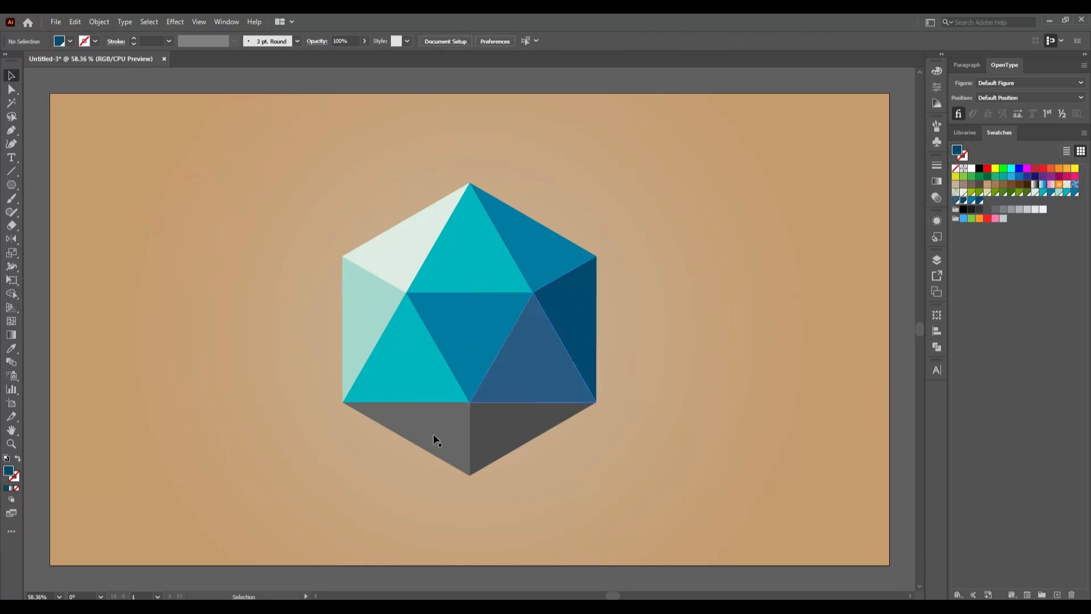
- Fill the bottom-left gray triangle with the medium blue swatch and the bottom-right one with the dark navy blue swatch
{"action": "left_click", "coordinate": [419, 444]}
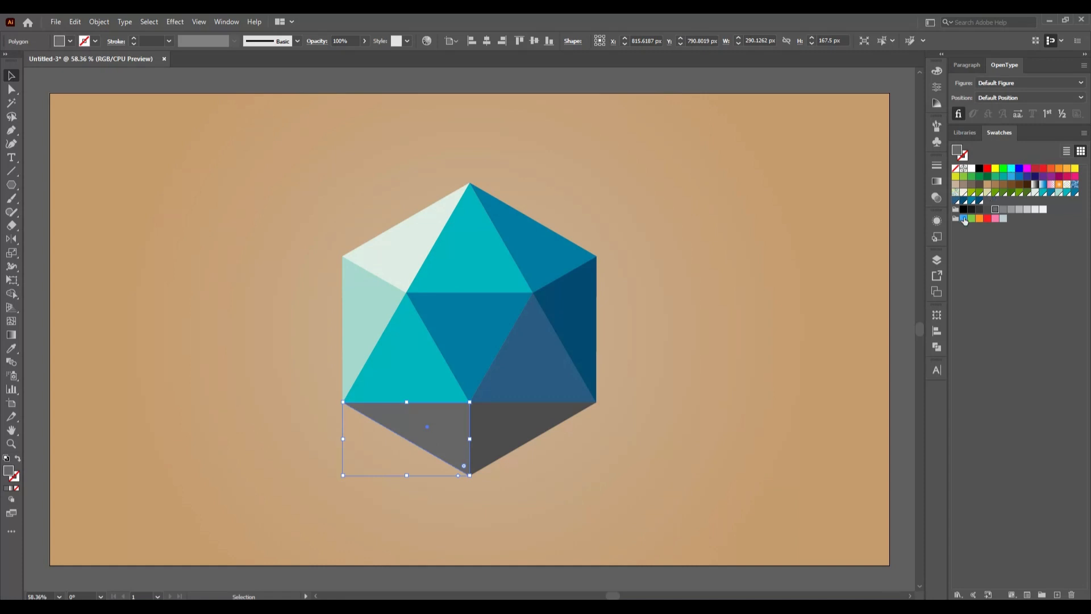
{"action": "left_click", "coordinate": [972, 201]}
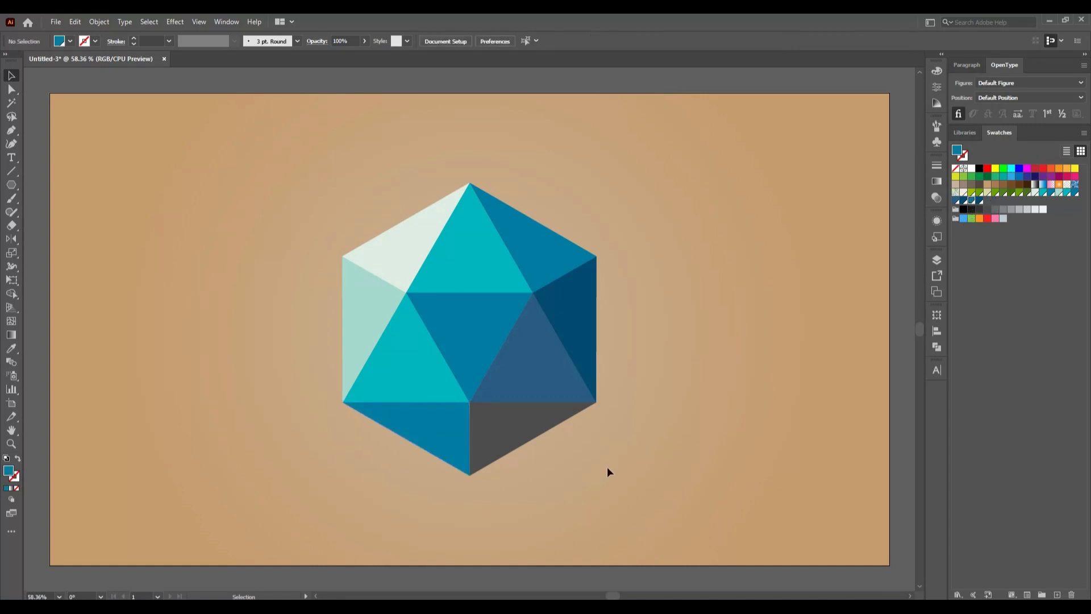
{"action": "left_click", "coordinate": [537, 441]}
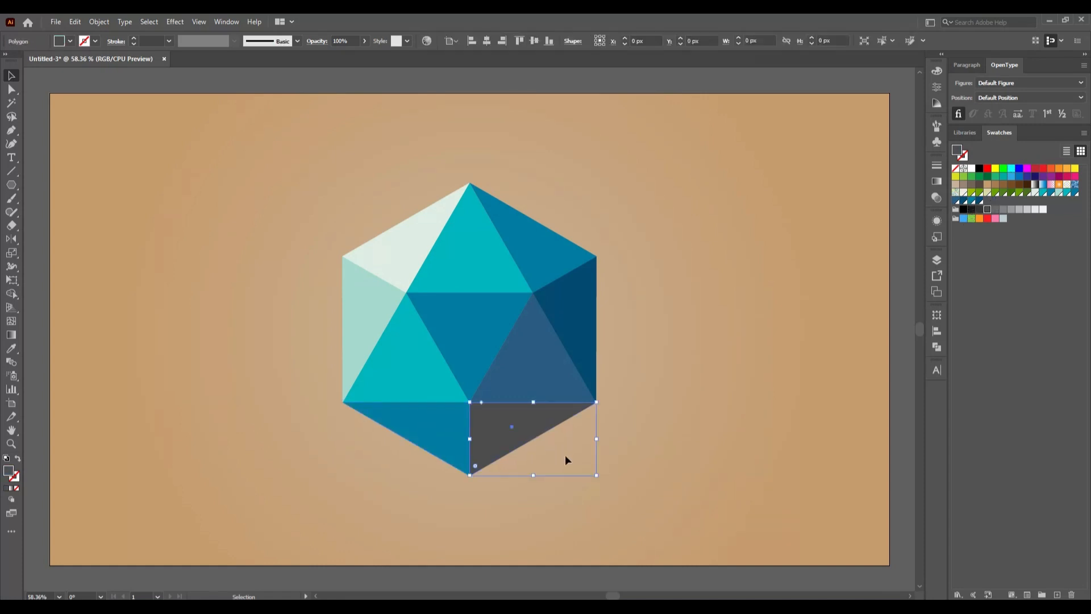
{"action": "left_click", "coordinate": [979, 200]}
{"action": "left_click", "coordinate": [223, 217]}
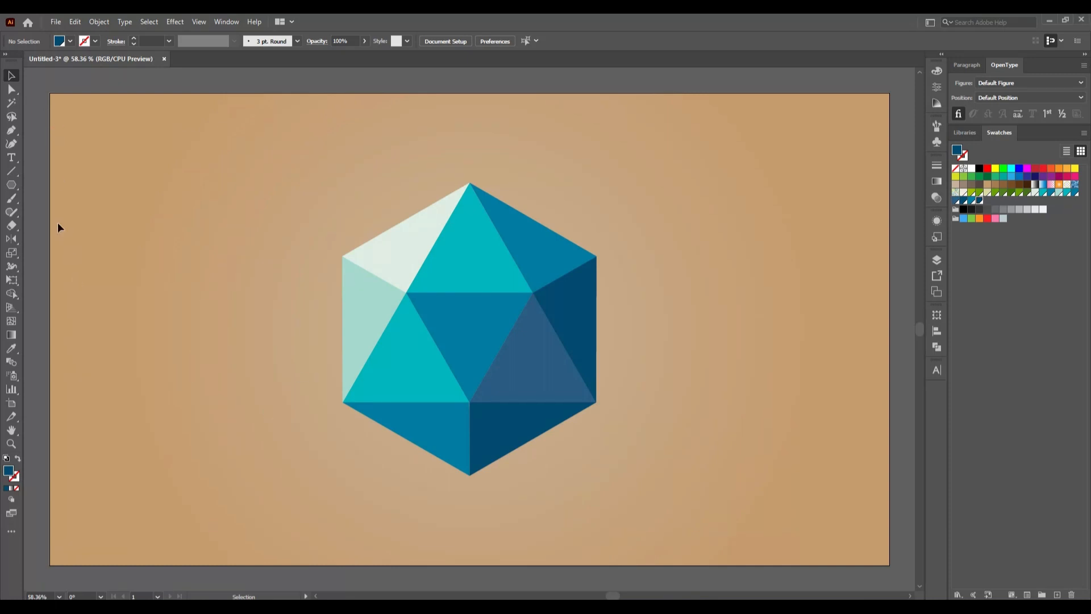
- Draw an unfilled circle about 286 px in diameter with a black 1 pt stroke to the right of the hexagon
{"action": "left_click_drag", "start_coordinate": [11, 191], "coordinate": [55, 213]}
{"action": "left_click", "coordinate": [70, 41]}
{"action": "left_click", "coordinate": [11, 63]}
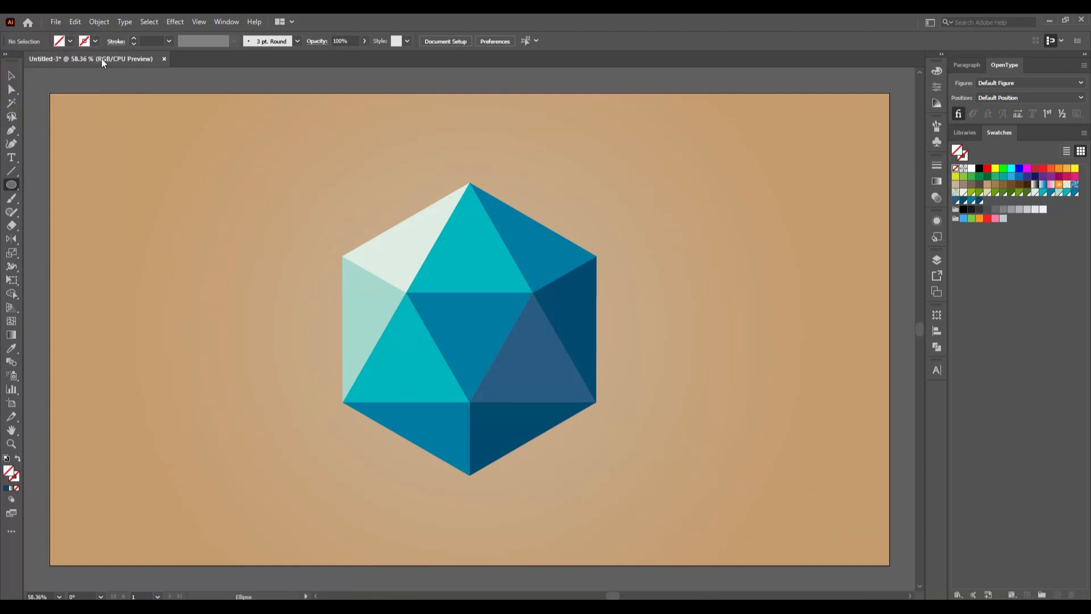
{"action": "left_click", "coordinate": [95, 41]}
{"action": "left_click", "coordinate": [33, 63]}
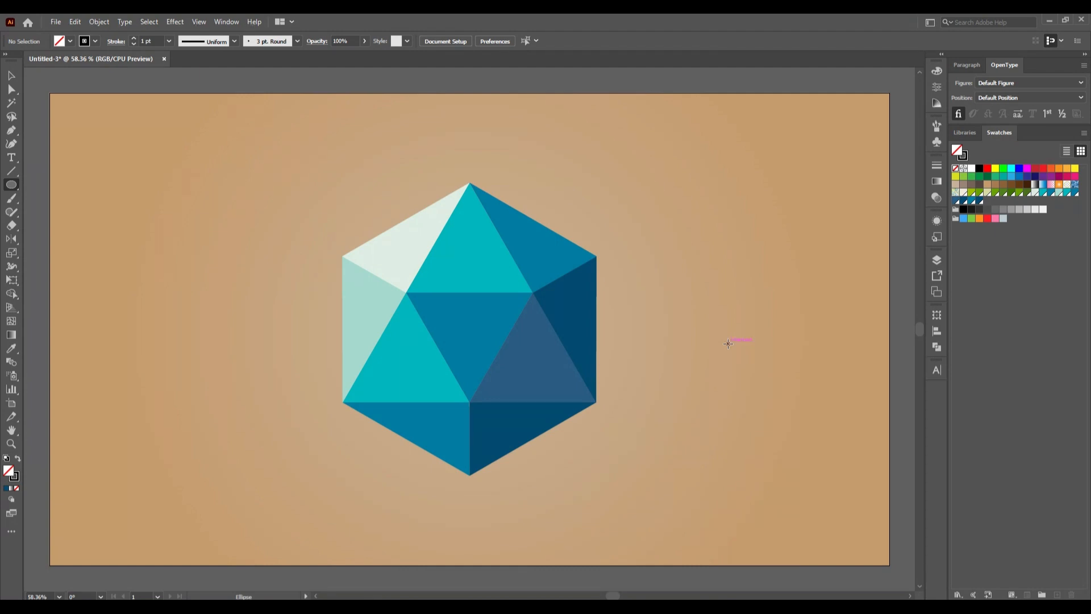
{"action": "left_click_drag", "start_coordinate": [729, 344], "coordinate": [755, 406]}
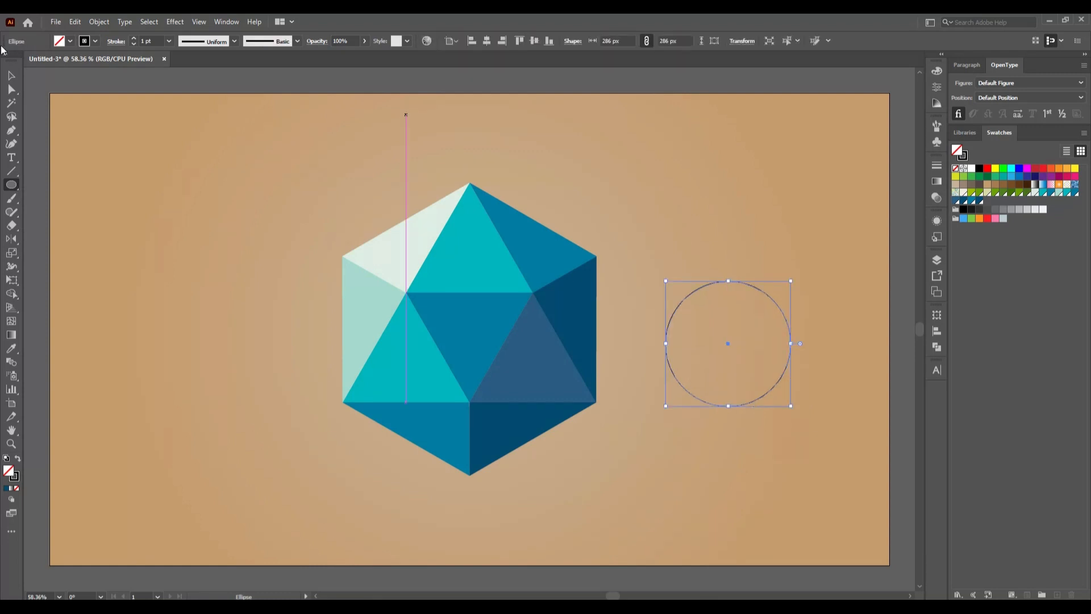
- Fill the circle with white and remove its stroke
{"action": "left_click", "coordinate": [70, 41]}
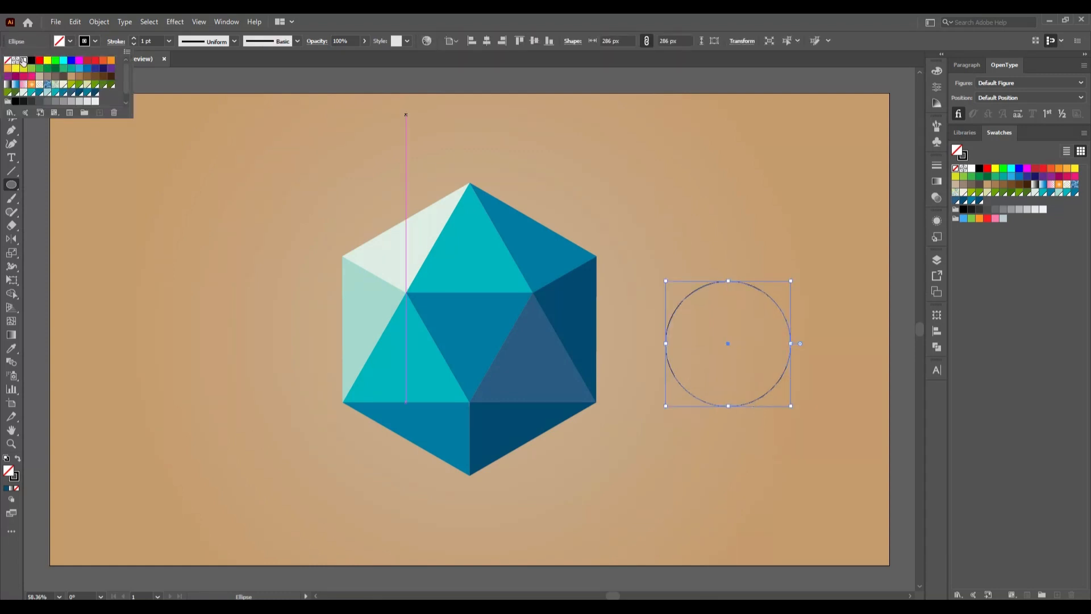
{"action": "left_click", "coordinate": [23, 60]}
{"action": "left_click", "coordinate": [94, 41]}
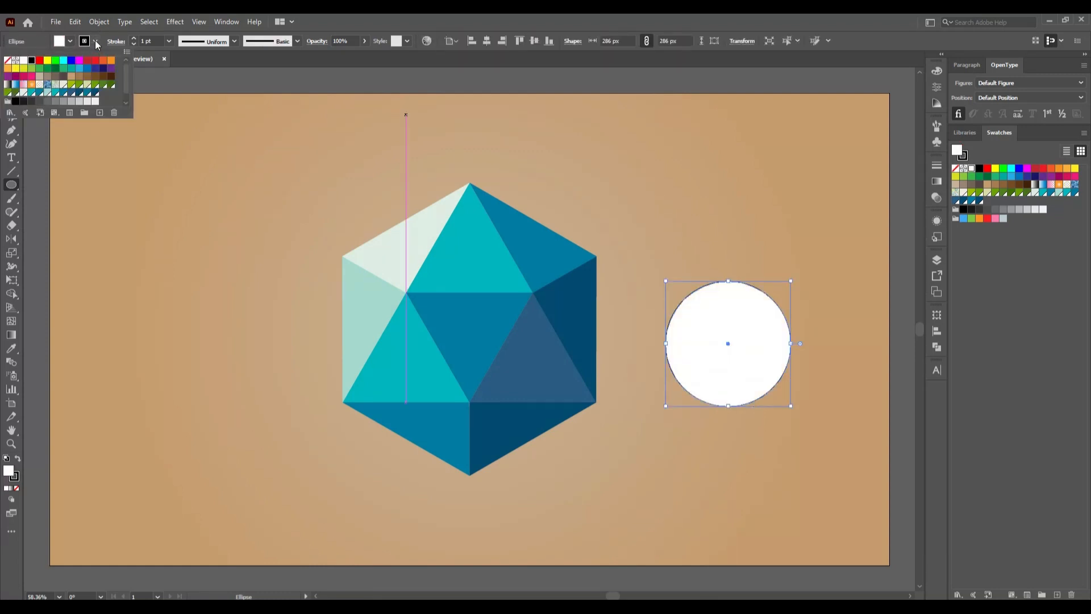
{"action": "left_click", "coordinate": [8, 60]}
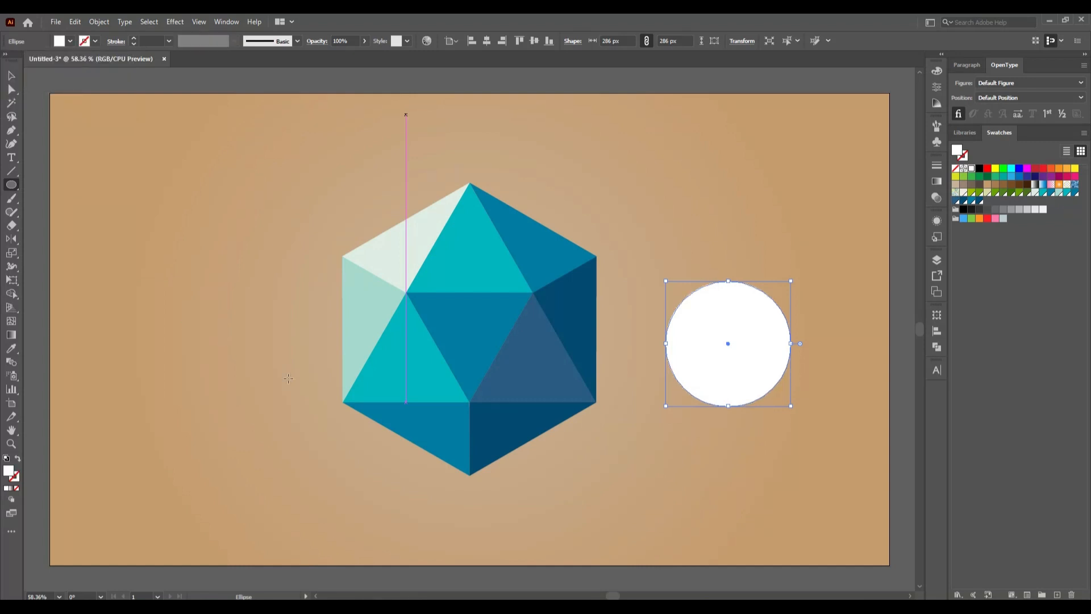
- Apply a linear gradient to the circle and set its end stop to white
{"action": "left_click", "coordinate": [936, 185]}
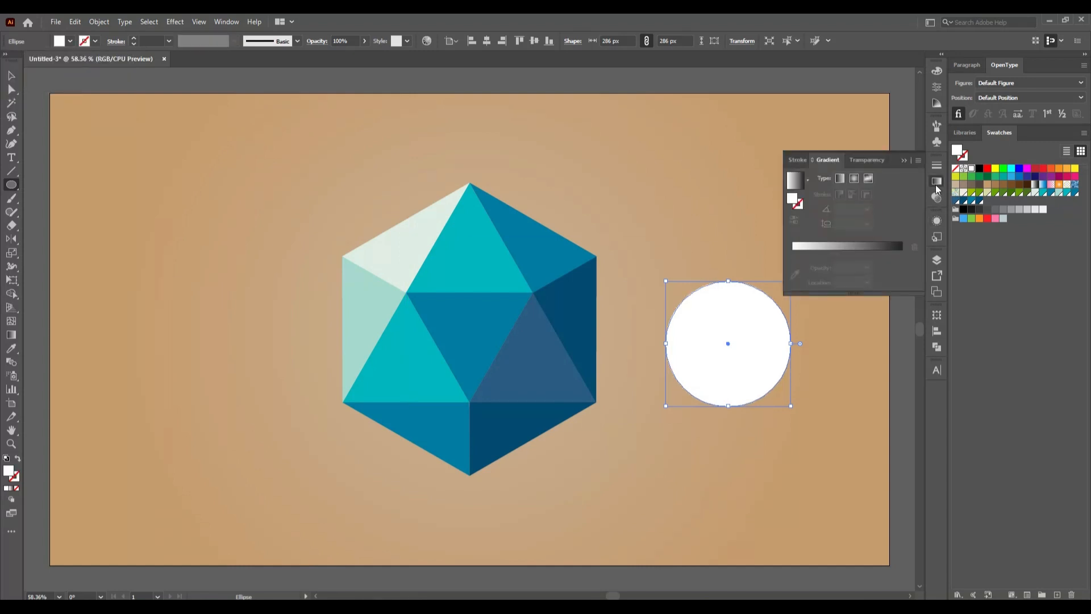
{"action": "left_click", "coordinate": [828, 250]}
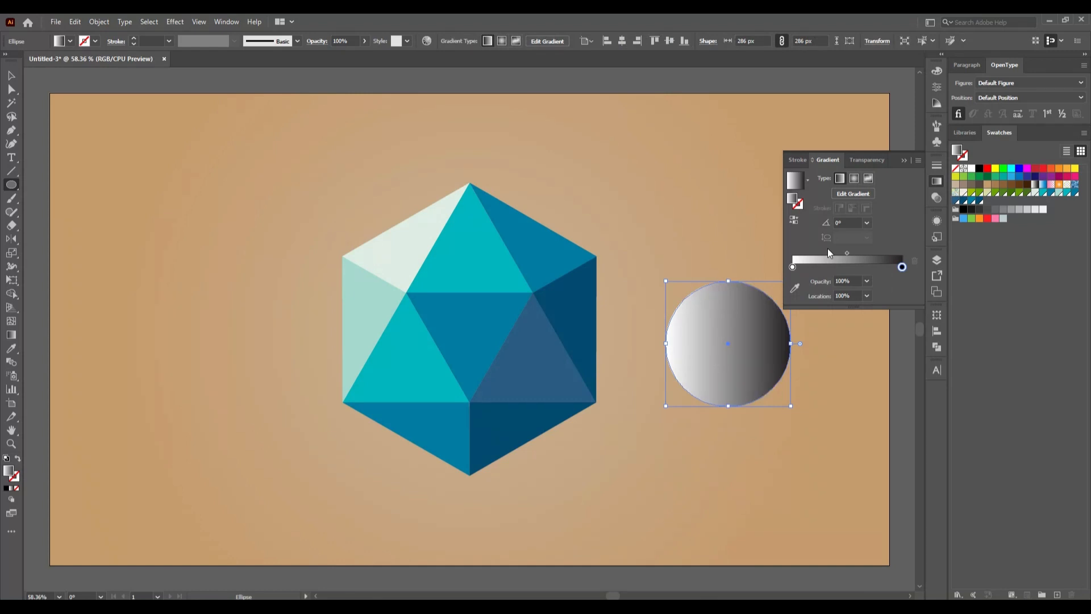
{"action": "double_click", "coordinate": [903, 268]}
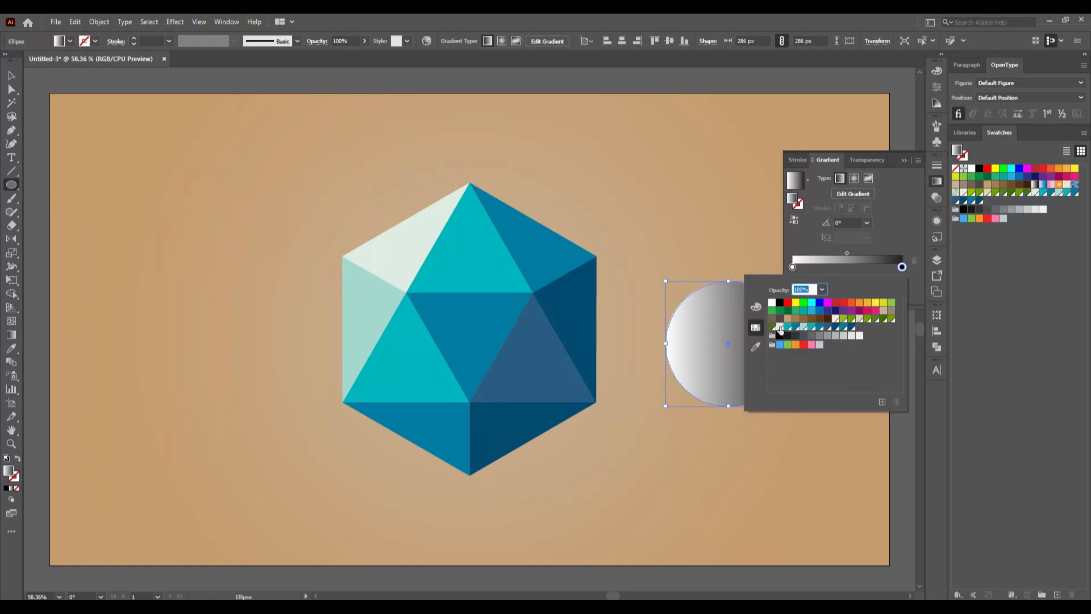
{"action": "left_click", "coordinate": [772, 304]}
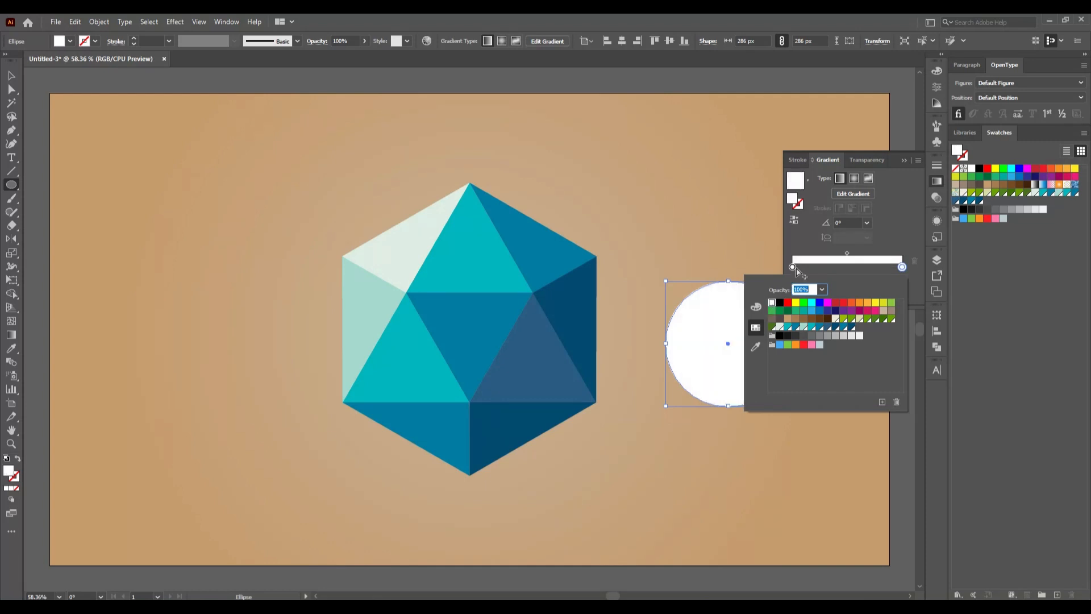
- Set the start stop of the circle's gradient to a brown swatch
{"action": "left_click", "coordinate": [793, 267]}
{"action": "double_click", "coordinate": [793, 267]}
{"action": "left_click", "coordinate": [803, 319]}
{"action": "left_click", "coordinate": [795, 318]}
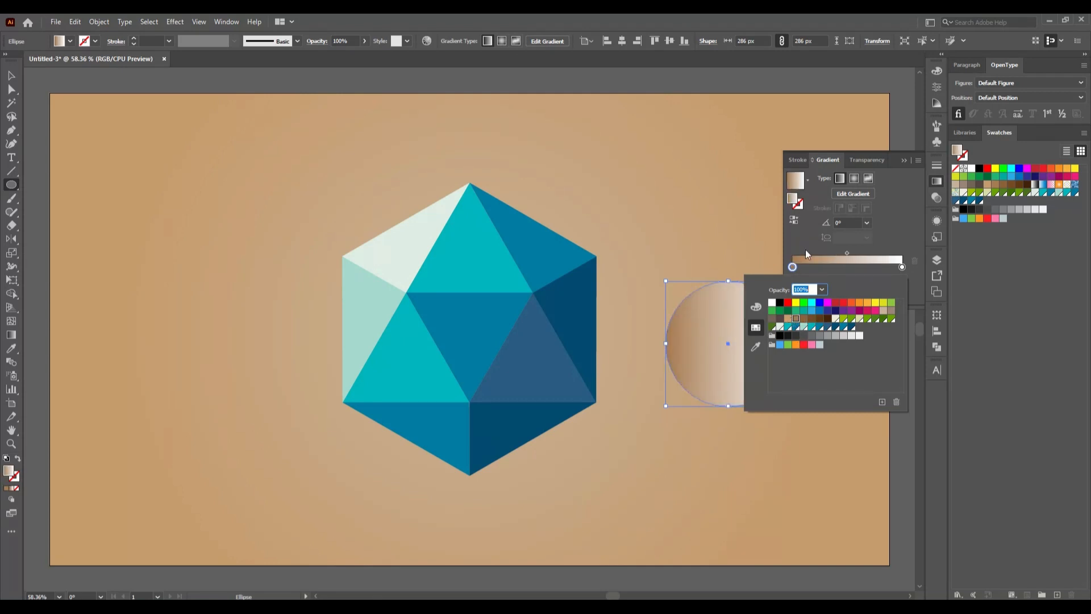
- Make the circle's gradient radial and give it a dark gray center stop with 0% opacity
{"action": "left_click", "coordinate": [852, 179]}
{"action": "left_click", "coordinate": [852, 179]}
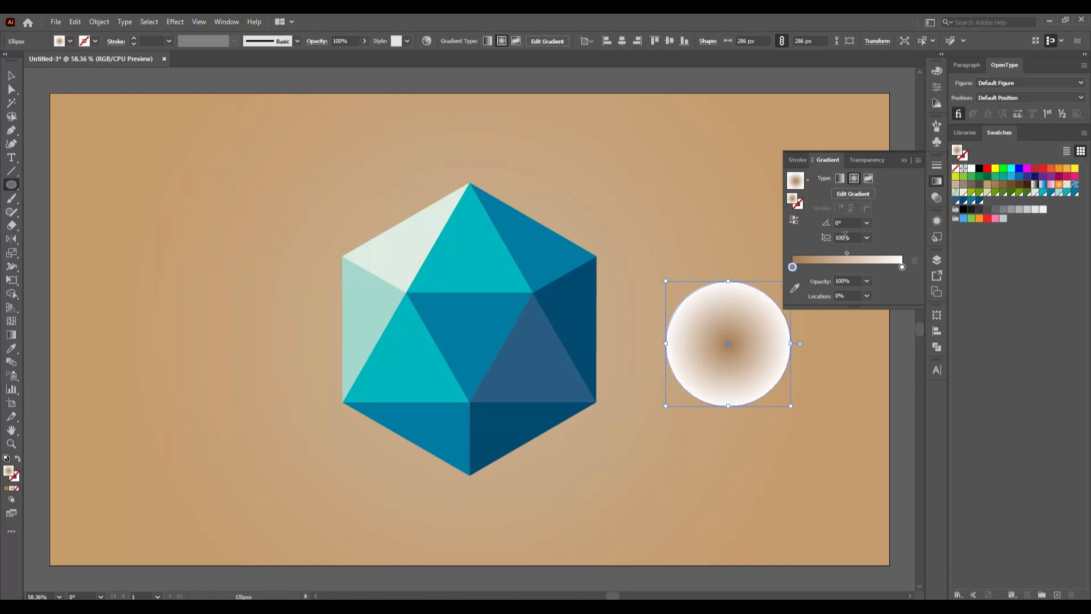
{"action": "double_click", "coordinate": [792, 267]}
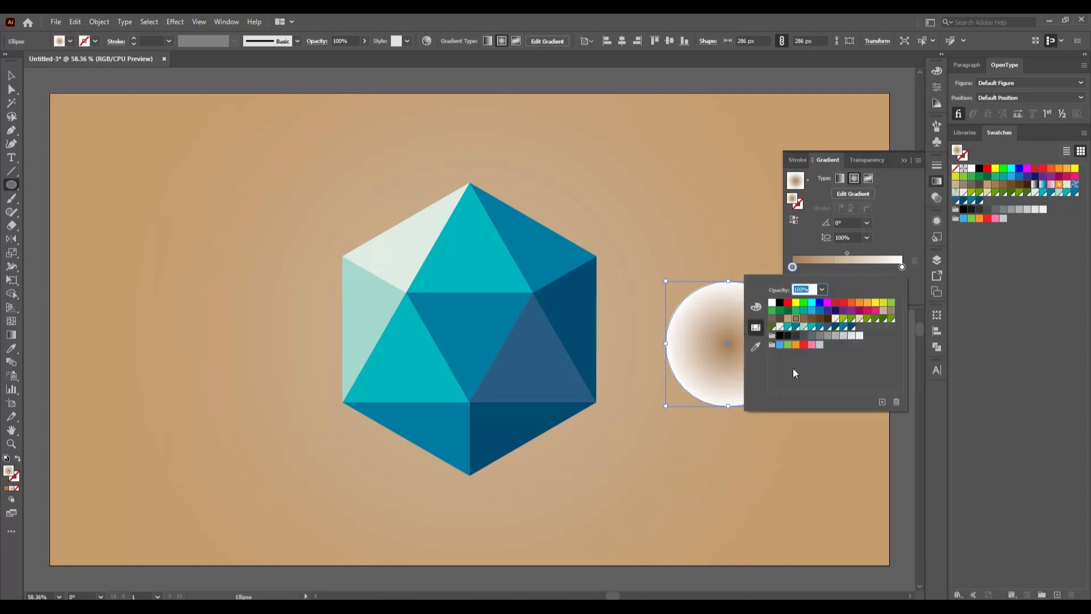
{"action": "left_click", "coordinate": [794, 336]}
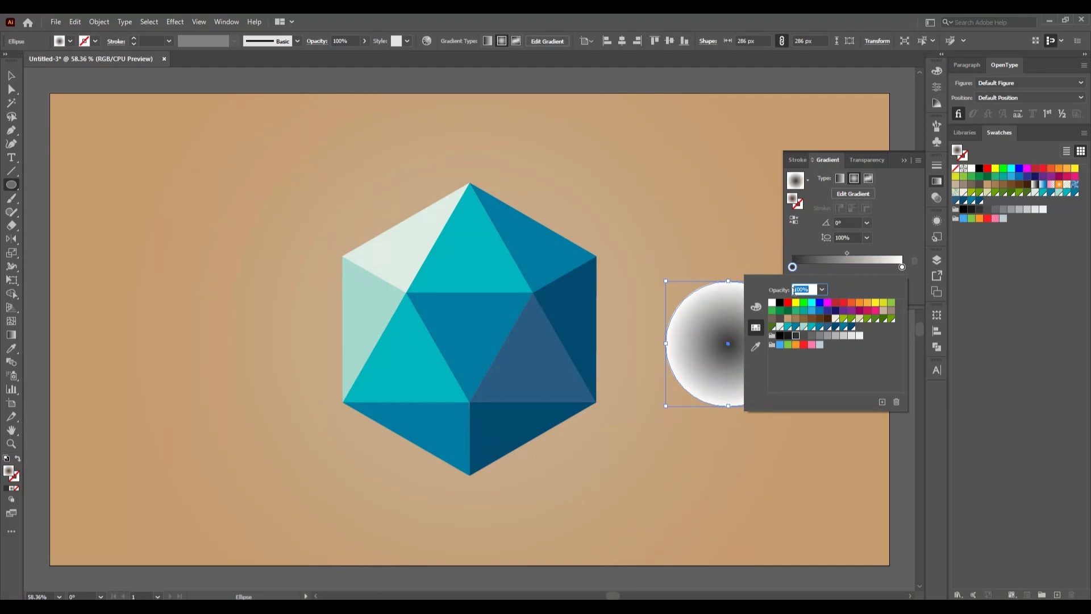
{"action": "left_click", "coordinate": [899, 213]}
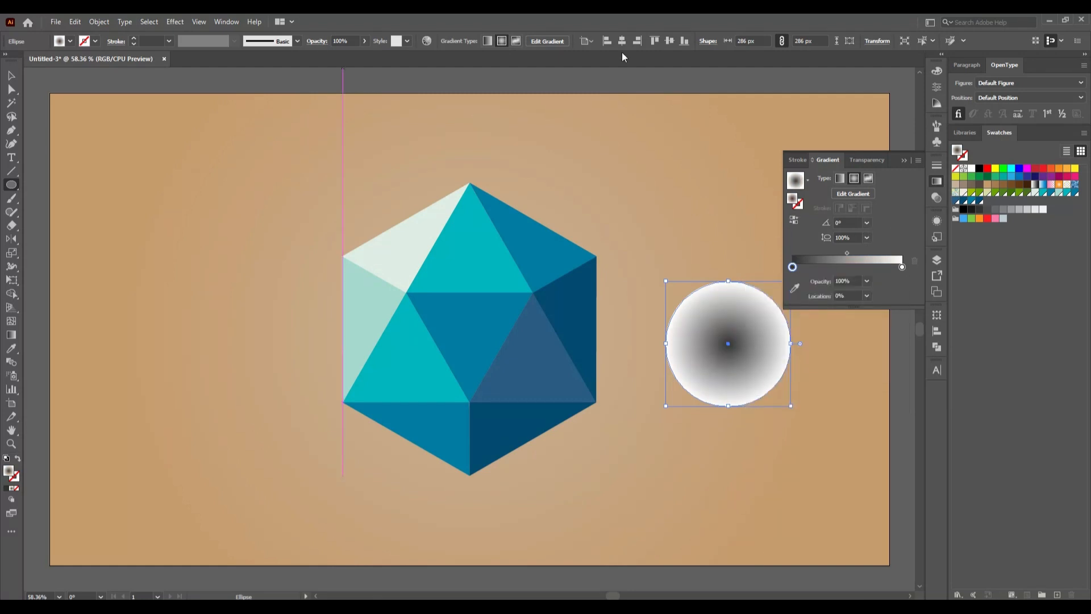
{"action": "left_click", "coordinate": [867, 281]}
{"action": "left_click", "coordinate": [888, 294]}
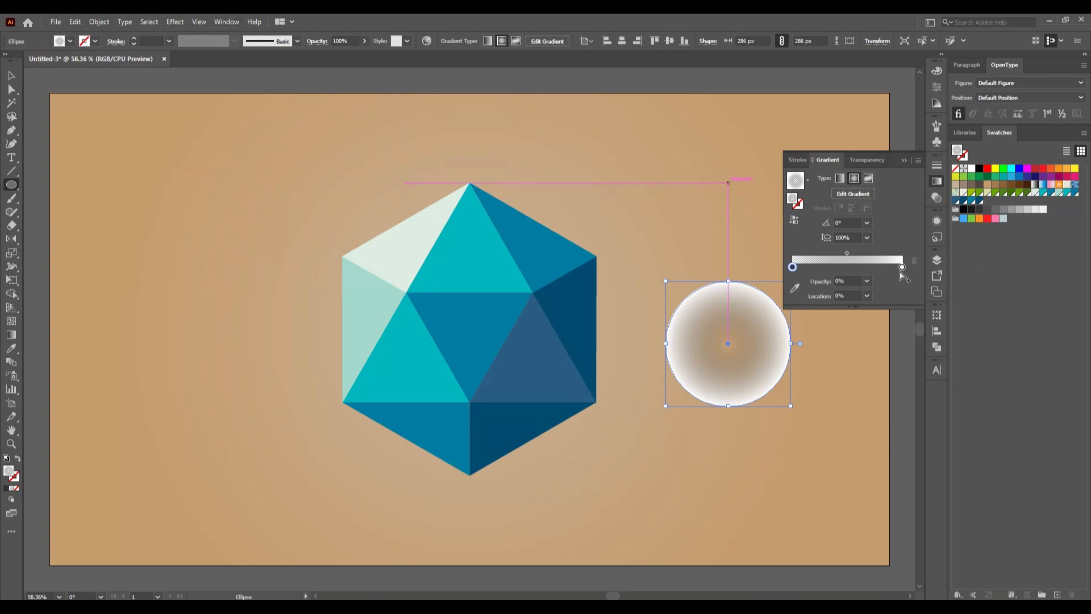
- Try a 10% location for the gradient's center stop and return it to 0%
{"action": "left_click", "coordinate": [868, 296]}
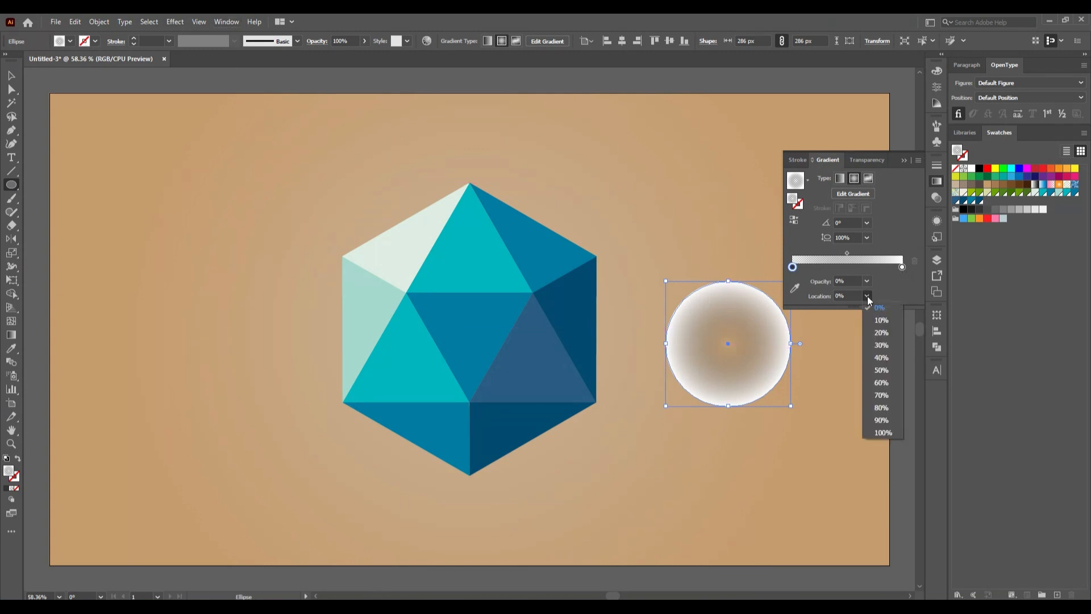
{"action": "left_click", "coordinate": [881, 320]}
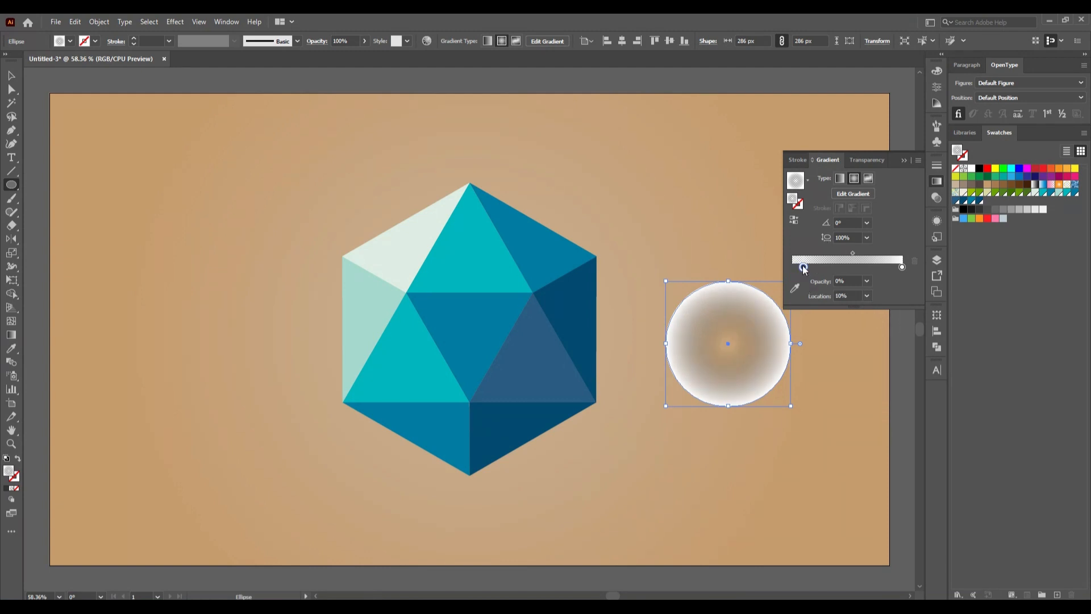
{"action": "left_click_drag", "start_coordinate": [803, 266], "coordinate": [793, 267]}
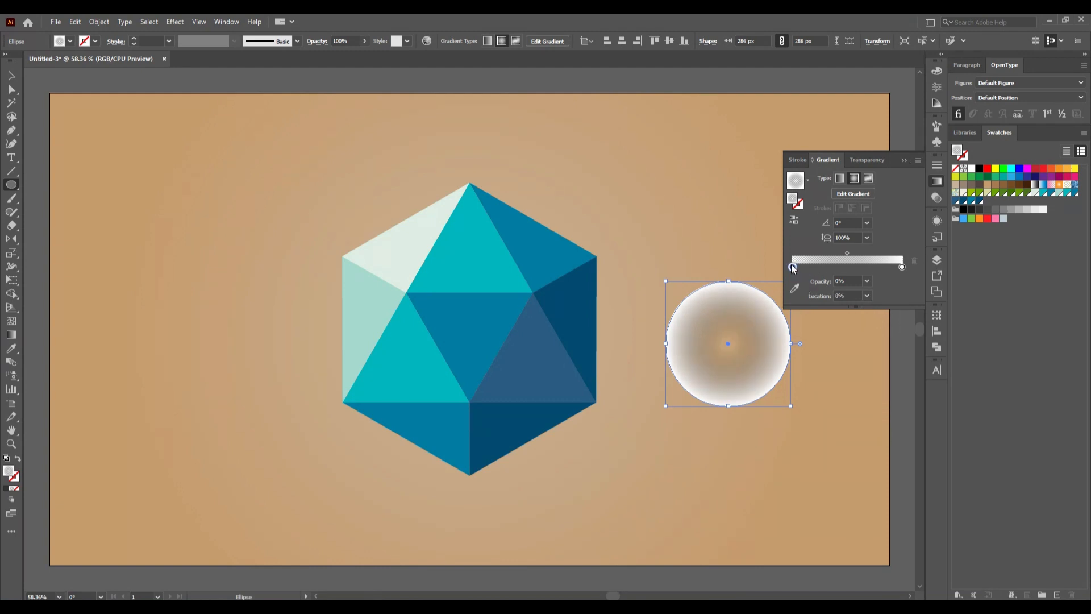
- Set the gradient circle's blending mode to Multiply
{"action": "left_click", "coordinate": [865, 160]}
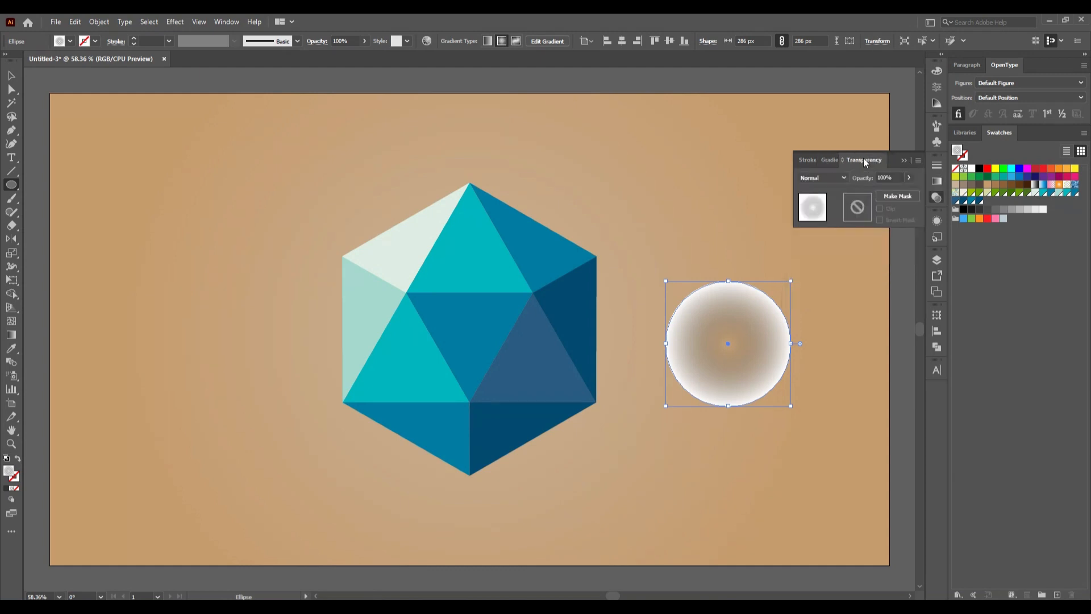
{"action": "left_click", "coordinate": [837, 177]}
{"action": "left_click", "coordinate": [822, 217]}
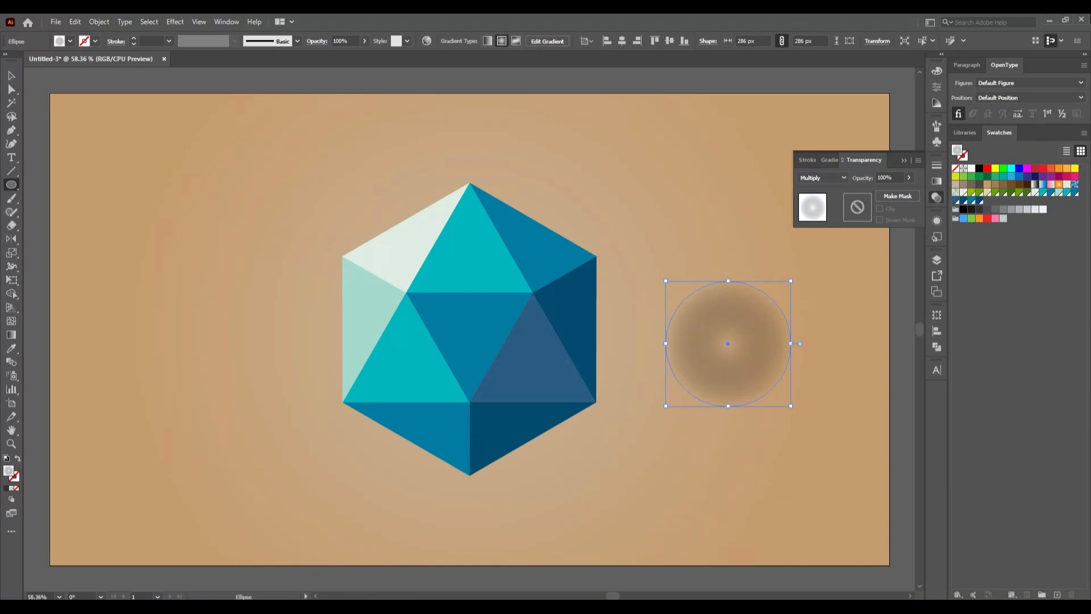
- Place the gradient circle beneath the hexagon's bottom tip and flatten it into a shadow ellipse about 286 by 27 px
{"action": "left_click", "coordinate": [11, 75]}
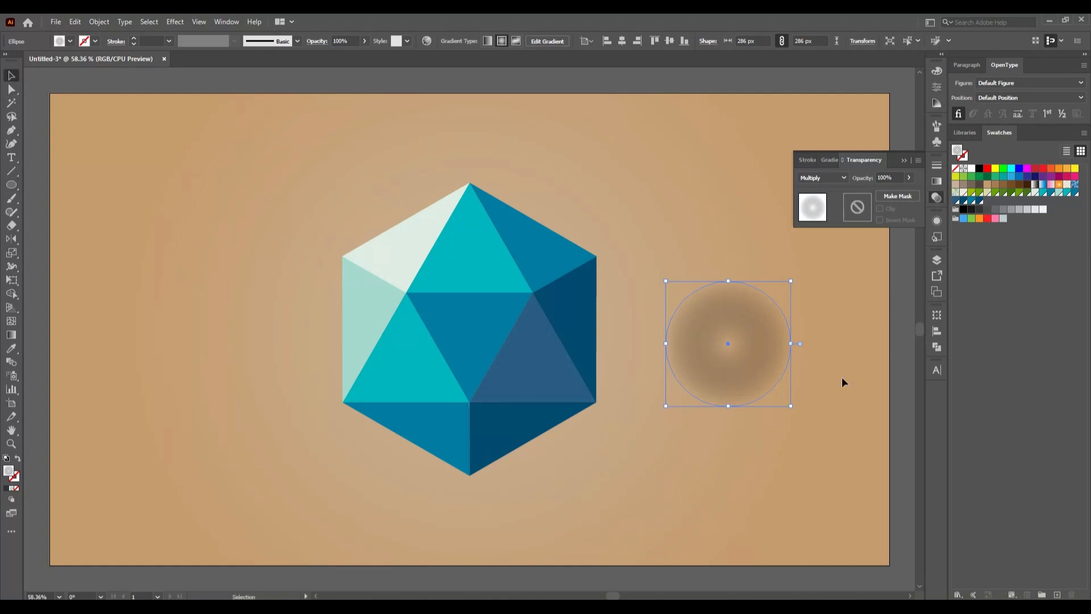
{"action": "left_click_drag", "start_coordinate": [770, 367], "coordinate": [512, 496]}
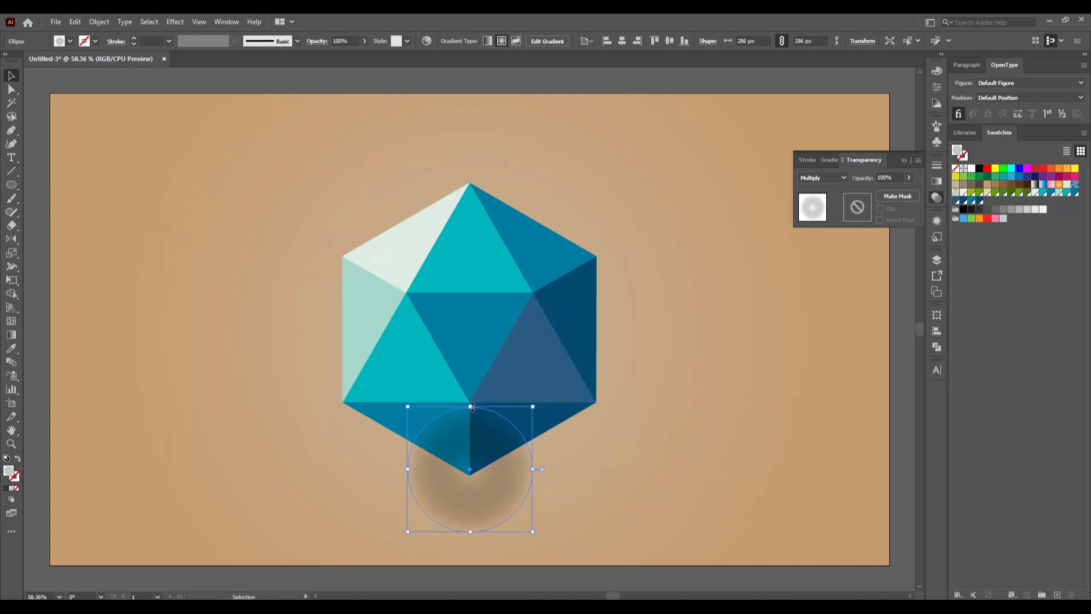
{"action": "left_click_drag", "start_coordinate": [471, 406], "coordinate": [495, 482]}
{"action": "left_click", "coordinate": [641, 445]}
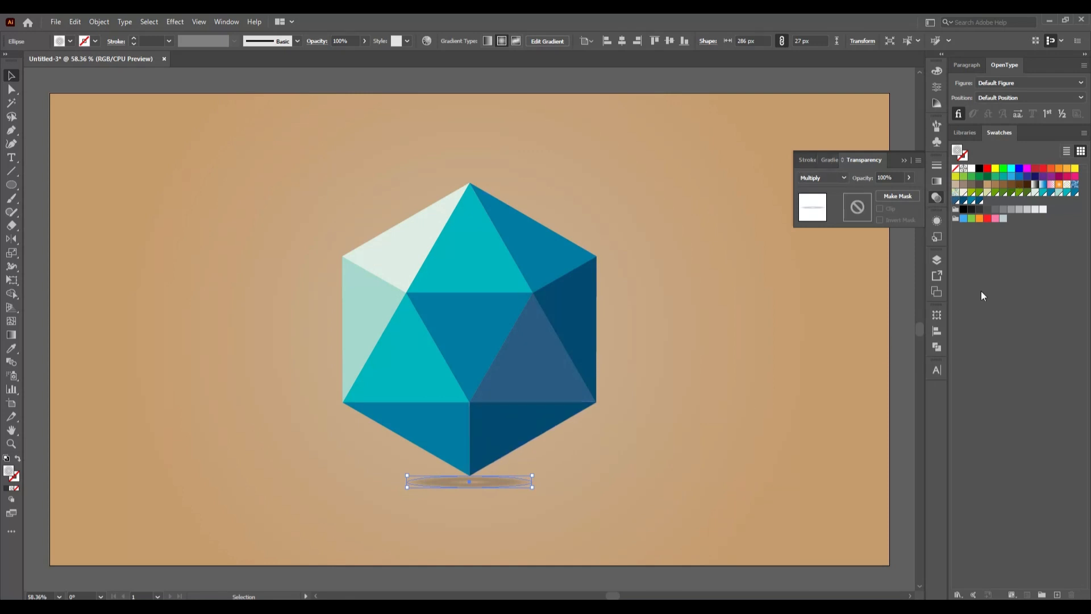
- Try several light gray swatches for the outer gradient stop of the shadow ellipse and restore it to white
{"action": "left_click", "coordinate": [935, 180]}
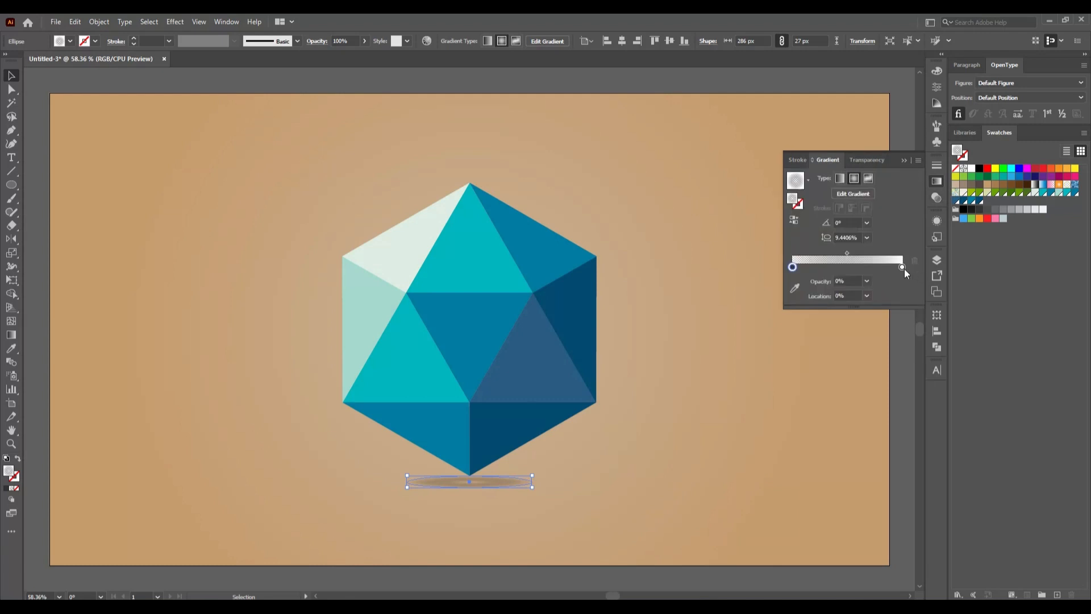
{"action": "double_click", "coordinate": [902, 267]}
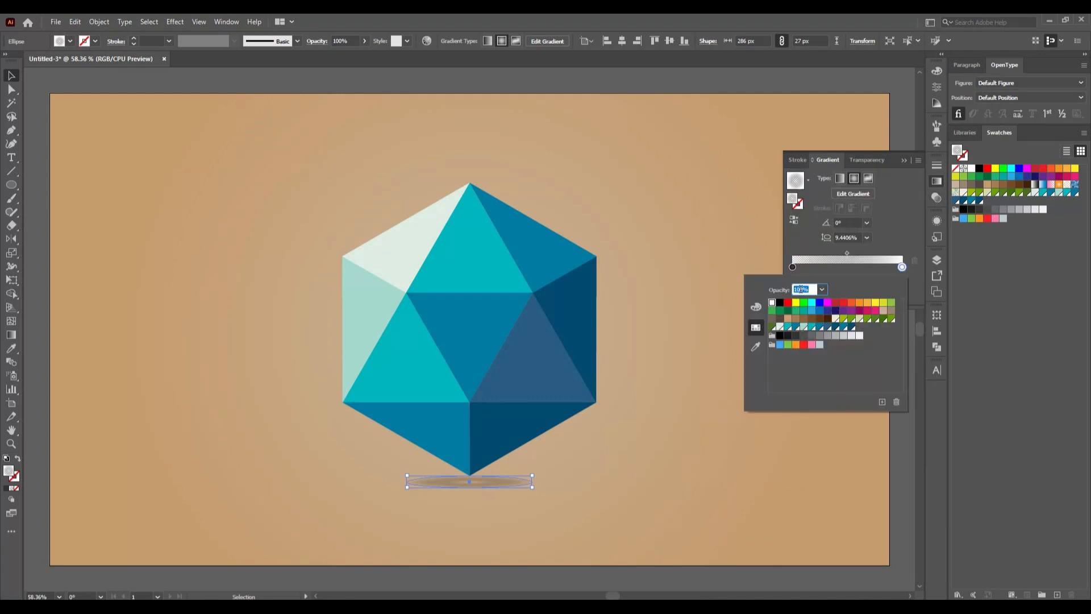
{"action": "left_click", "coordinate": [851, 336]}
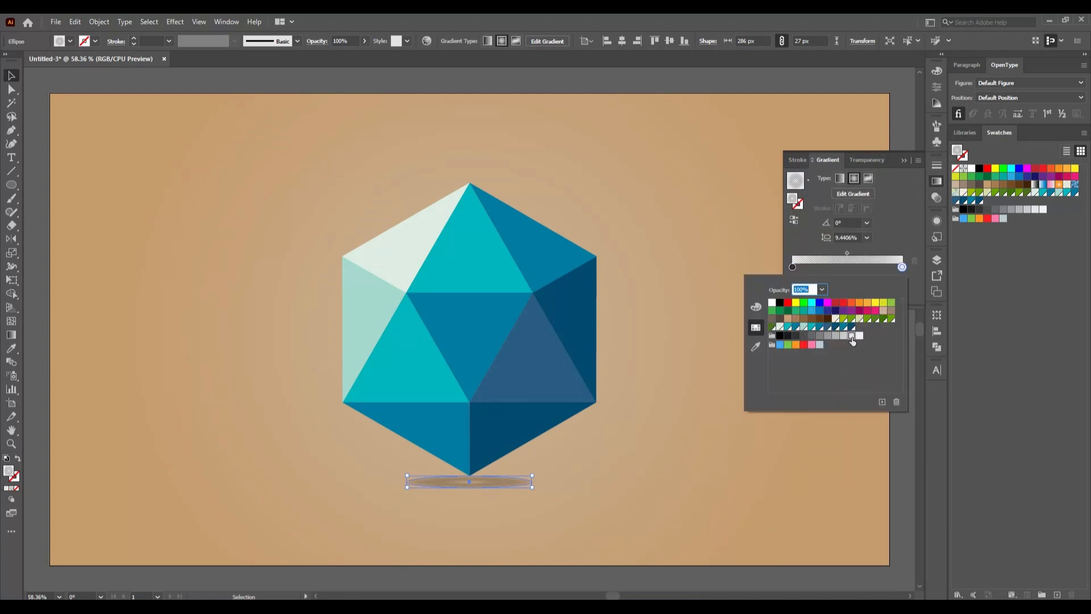
{"action": "left_click", "coordinate": [843, 336]}
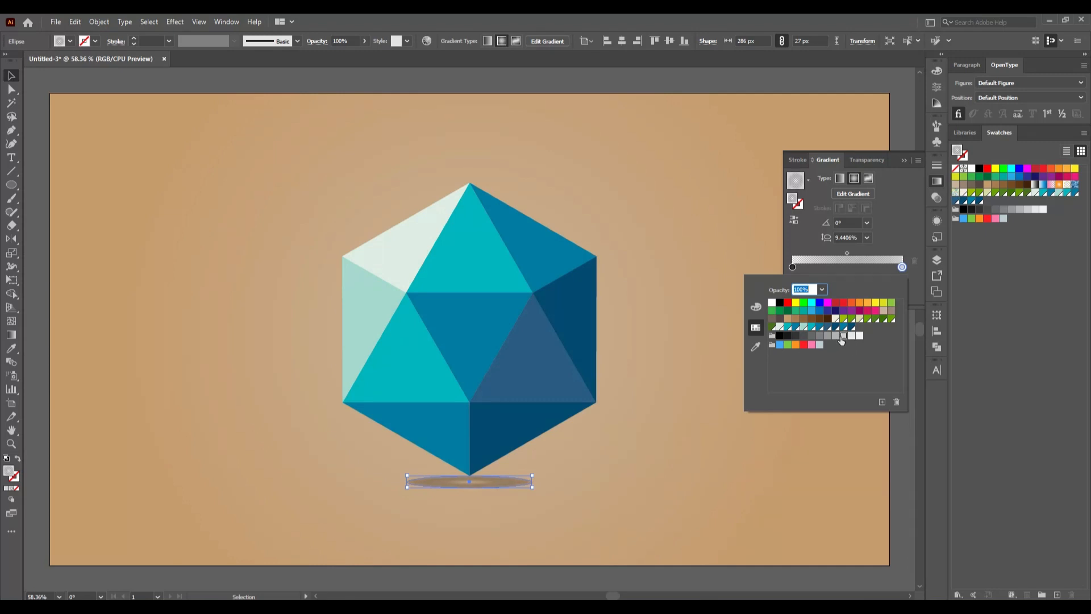
{"action": "left_click", "coordinate": [859, 336]}
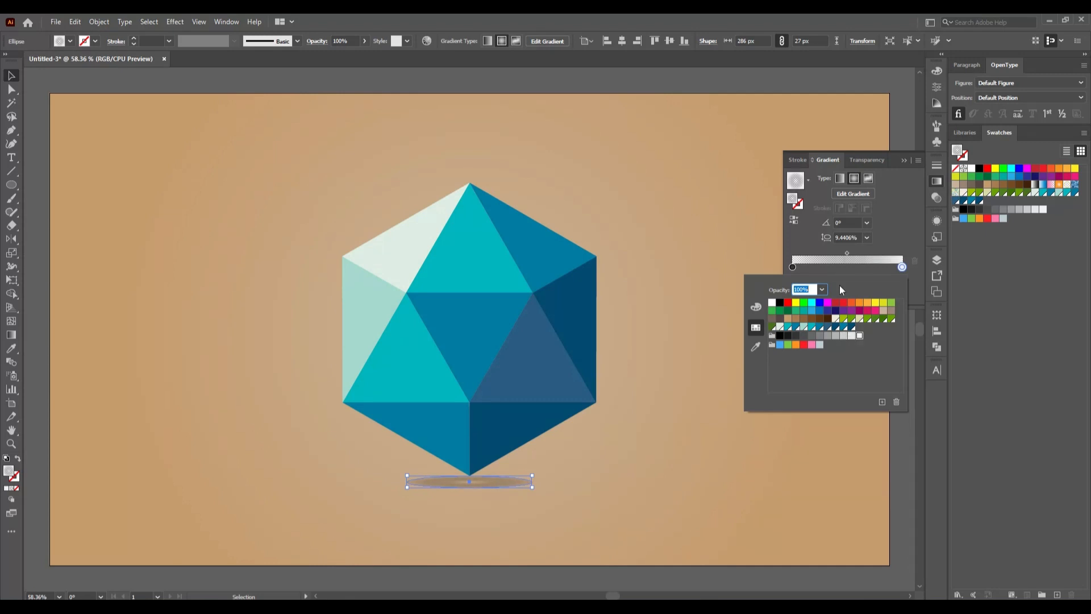
{"action": "left_click", "coordinate": [772, 302]}
- Compare gray swatches for the shadow gradient's center stop and set it to the slightly lighter dark gray
{"action": "left_click", "coordinate": [793, 267]}
{"action": "double_click", "coordinate": [792, 268]}
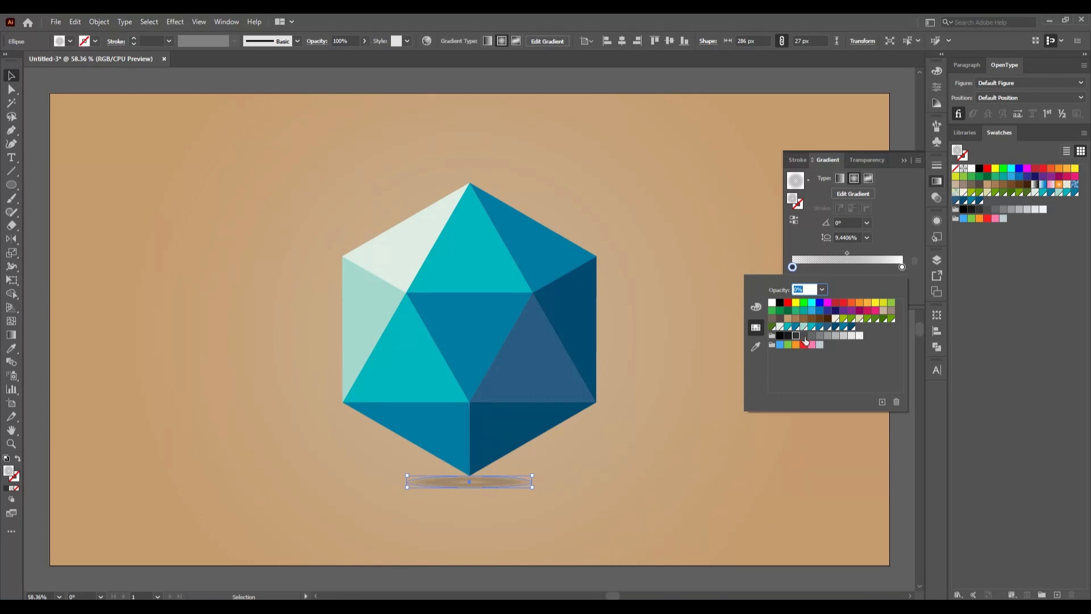
{"action": "left_click", "coordinate": [805, 338]}
{"action": "left_click", "coordinate": [828, 336]}
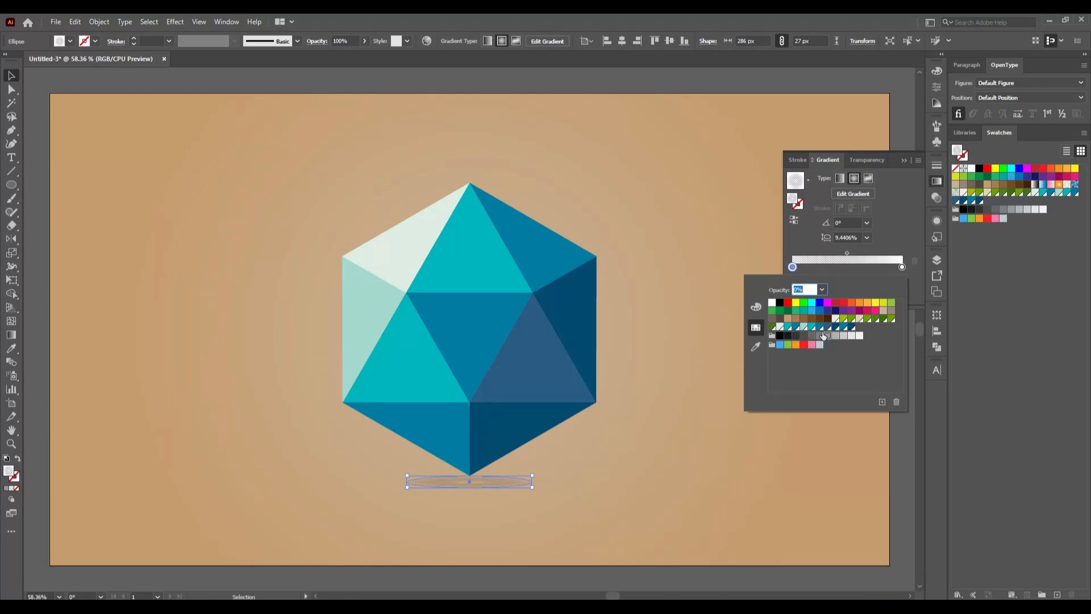
{"action": "left_click", "coordinate": [820, 336]}
{"action": "left_click", "coordinate": [811, 335]}
{"action": "left_click", "coordinate": [804, 335]}
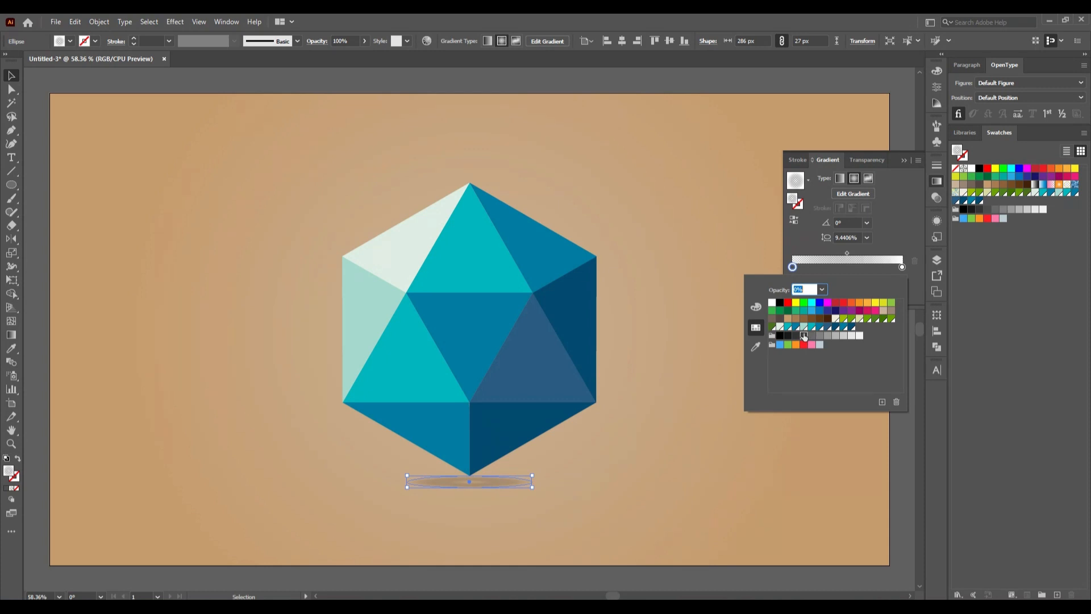
- Widen the shadow ellipse to about 332 px, keeping it 27 px high, and move it slightly up against the hexagon's bottom tip
{"action": "left_click", "coordinate": [902, 160]}
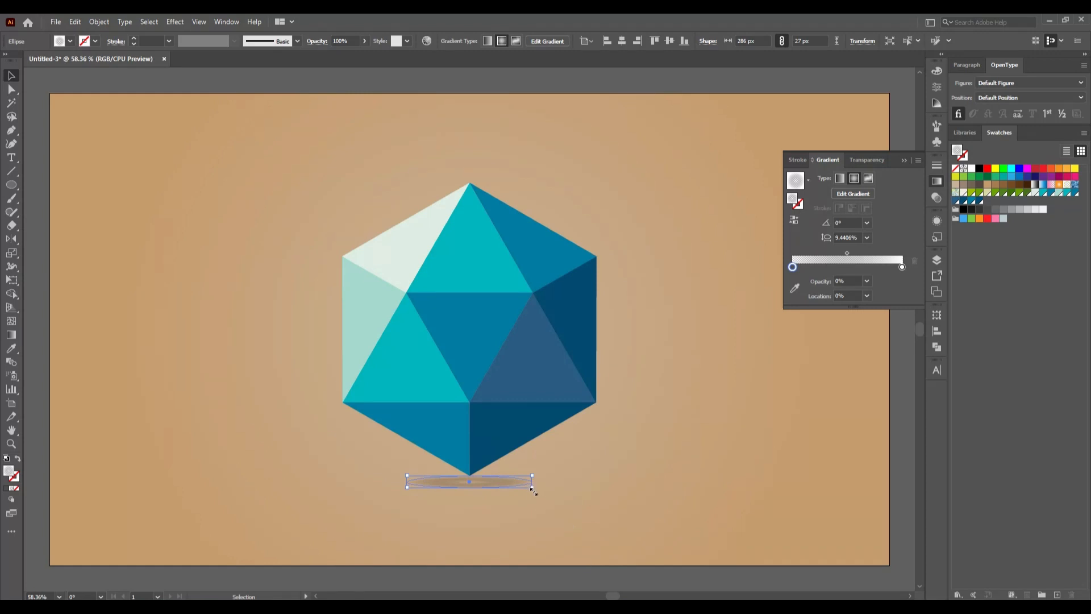
{"action": "mouse_move", "coordinate": [533, 489]}
{"action": "left_mouse_down"}
{"action": "mouse_move", "coordinate": [542, 499]}
{"action": "mouse_move", "coordinate": [535, 490]}
{"action": "left_mouse_up"}
{"action": "left_click_drag", "start_coordinate": [536, 475], "coordinate": [542, 476]}
{"action": "left_click_drag", "start_coordinate": [547, 476], "coordinate": [551, 474]}
{"action": "left_click_drag", "start_coordinate": [495, 486], "coordinate": [487, 486]}
{"action": "left_click", "coordinate": [565, 503]}
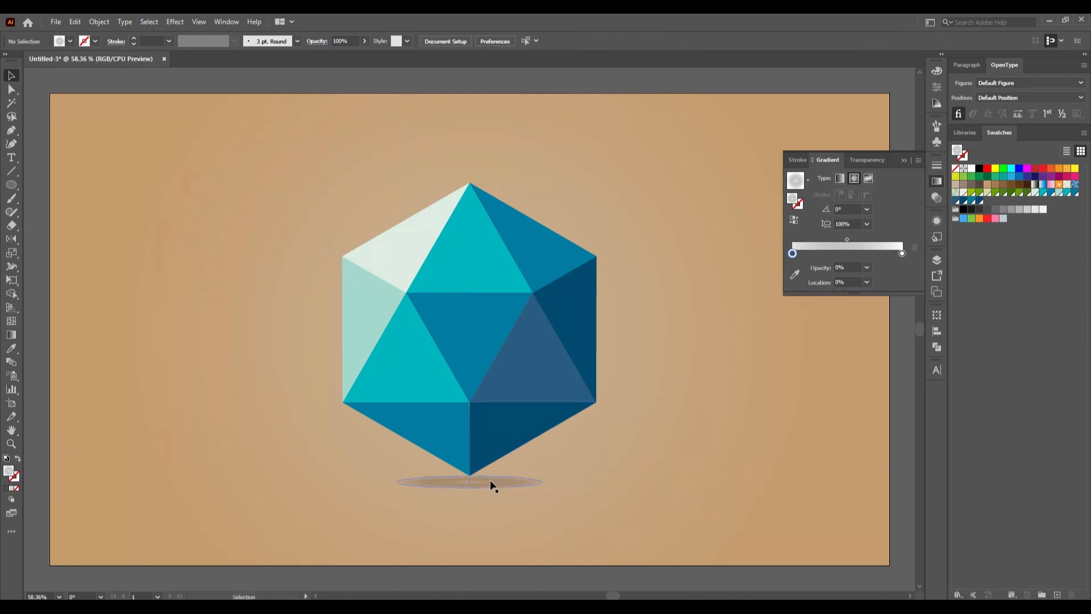
{"action": "left_click_drag", "start_coordinate": [490, 482], "coordinate": [489, 478]}
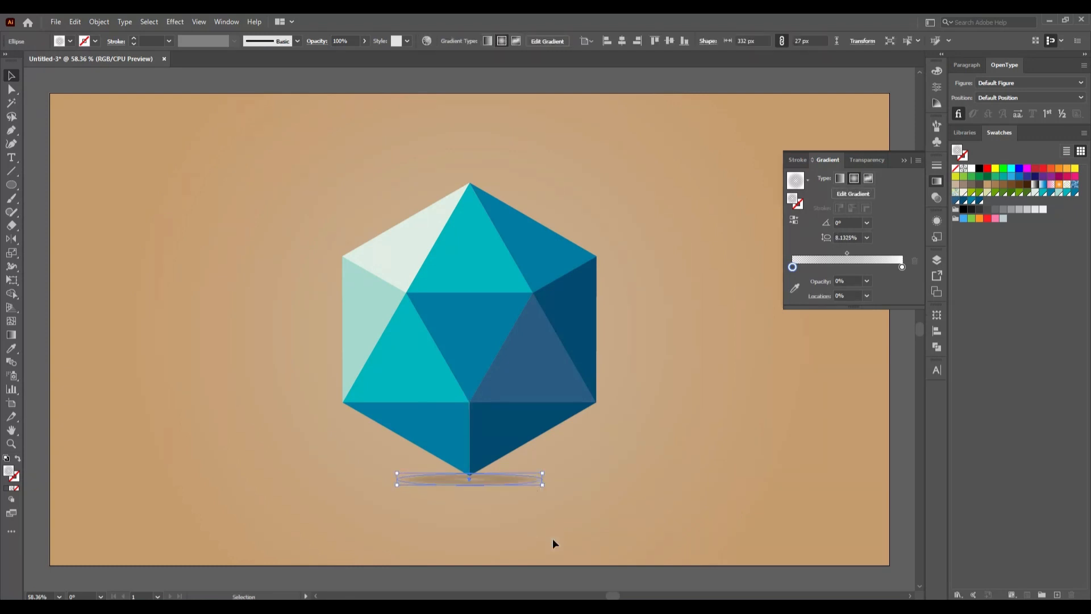
{"action": "left_click", "coordinate": [558, 541]}
- Bring the two bottom triangles of the hexagon to the front so they overlap the shadow ellipse
{"action": "left_click", "coordinate": [475, 457]}
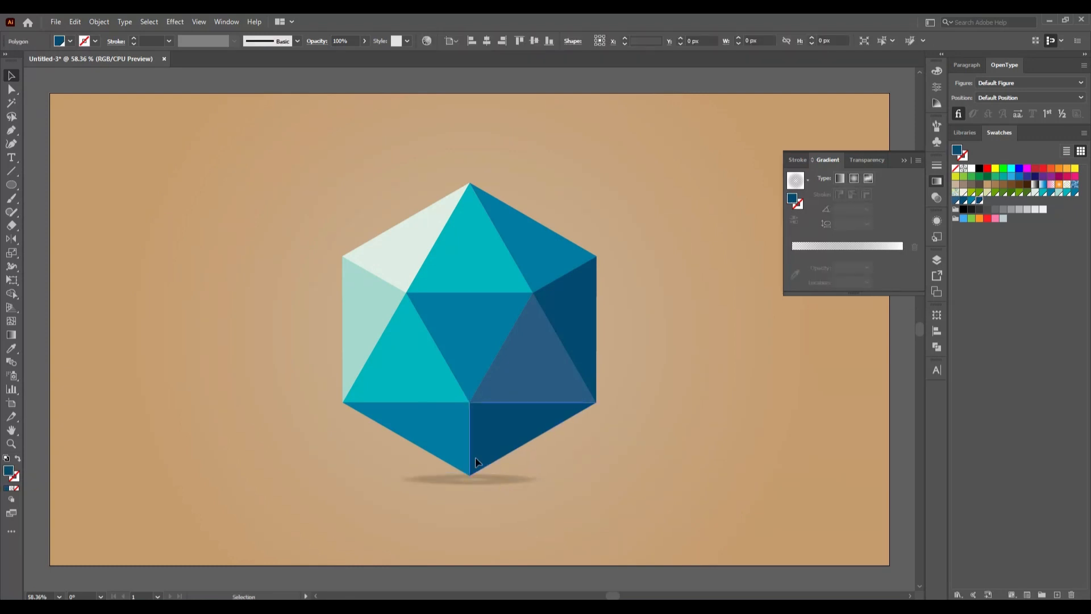
{"action": "left_click", "coordinate": [466, 455], "text": "shift"}
{"action": "right_click", "coordinate": [466, 454]}
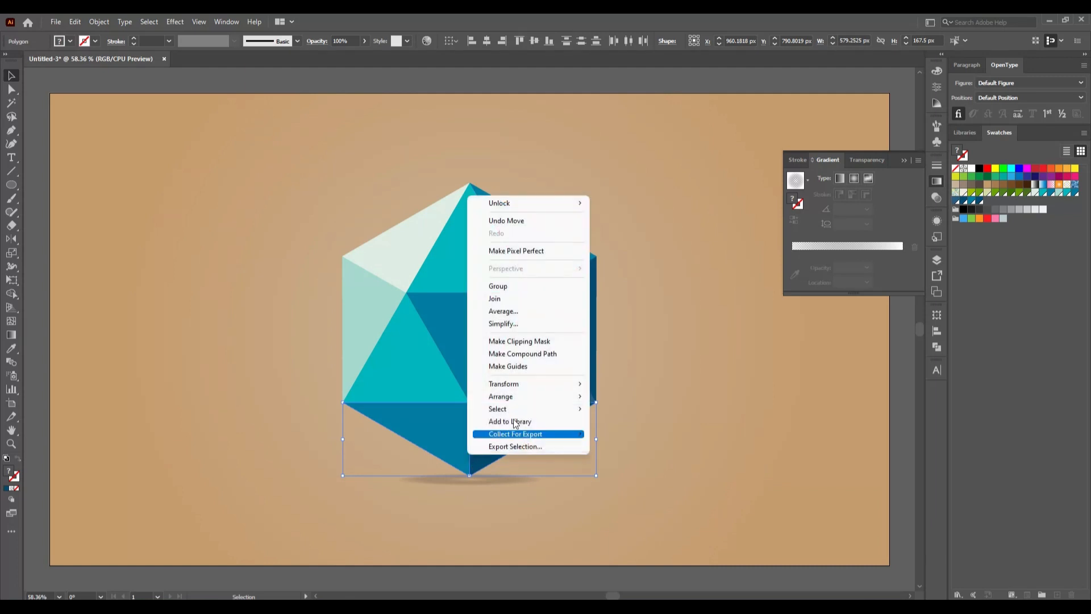
{"action": "mouse_move", "coordinate": [534, 402]}
{"action": "left_click", "coordinate": [626, 398]}
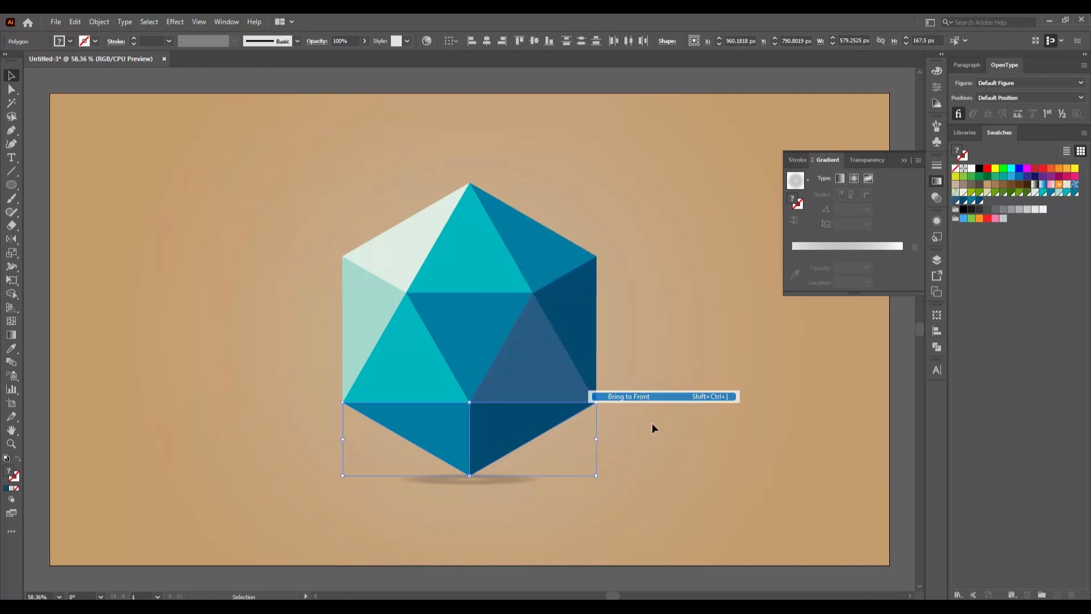
{"action": "left_click", "coordinate": [682, 435]}
- Apply a Gaussian Blur with a radius of about 35.5 pixels to the shadow ellipse
{"action": "left_click", "coordinate": [503, 484]}
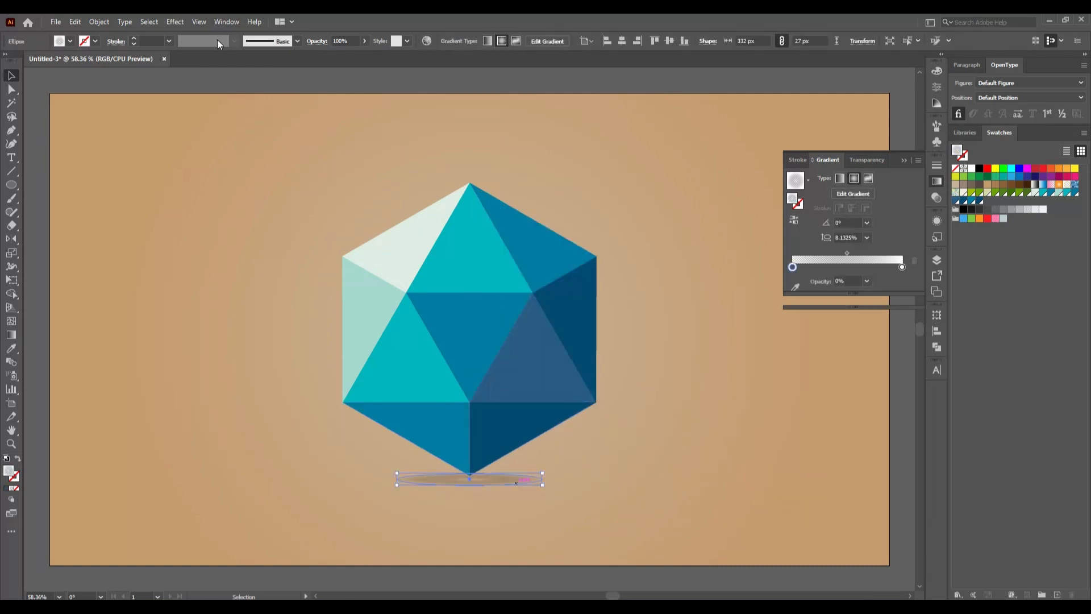
{"action": "left_click", "coordinate": [173, 22]}
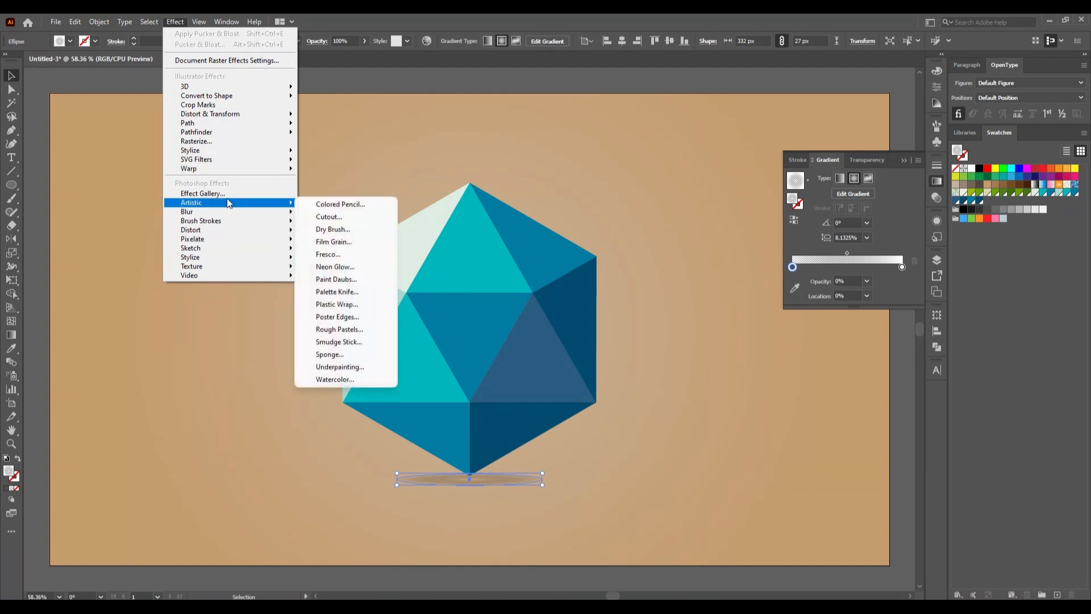
{"action": "mouse_move", "coordinate": [226, 214]}
{"action": "left_click", "coordinate": [345, 215]}
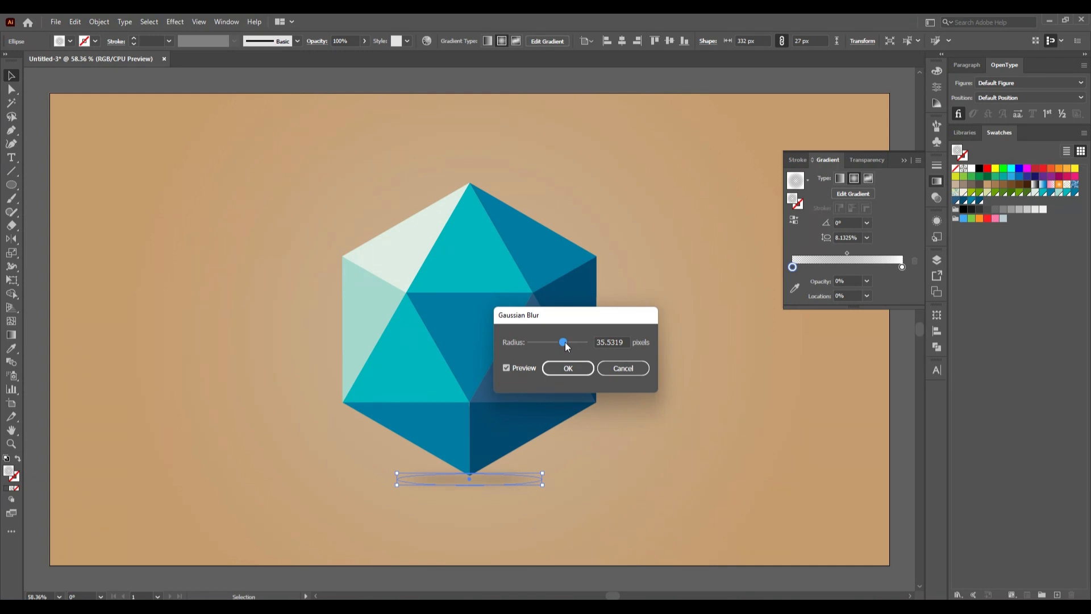
{"action": "left_click", "coordinate": [565, 369]}
{"action": "left_click", "coordinate": [551, 497]}
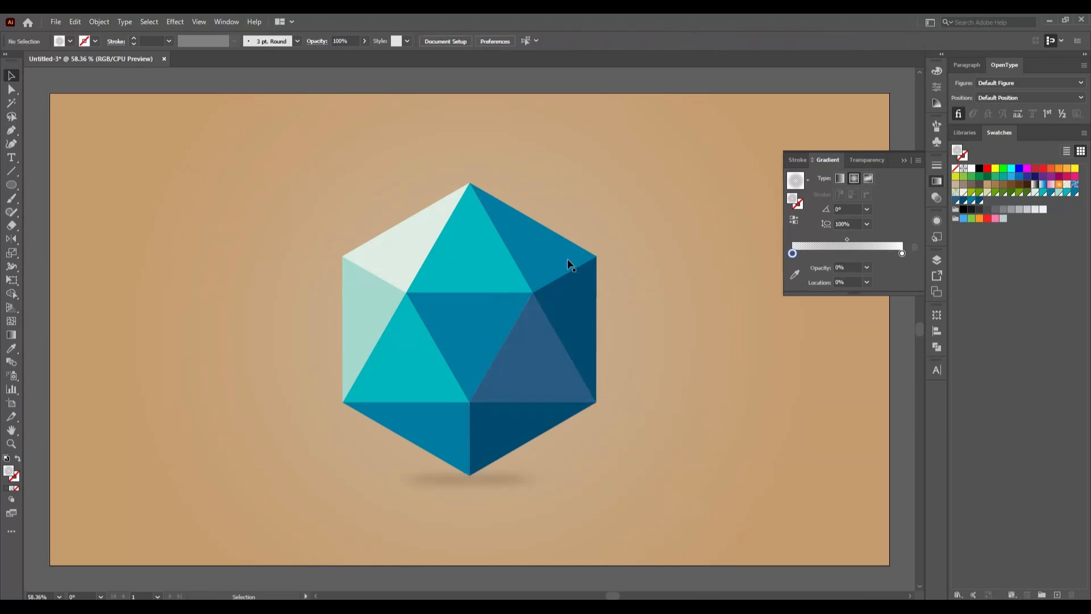
{"action": "left_click", "coordinate": [905, 160]}
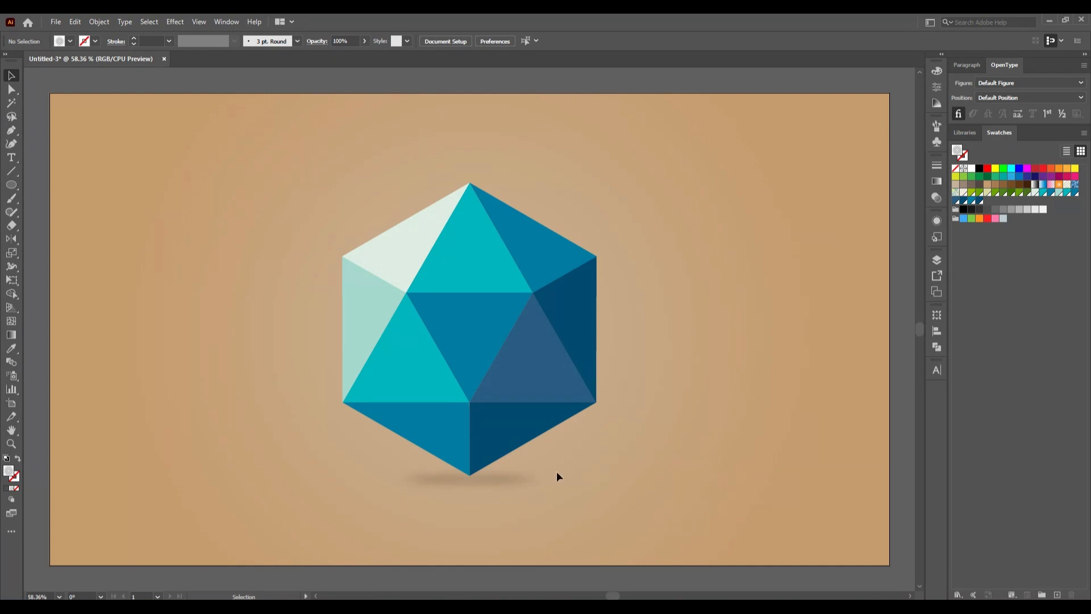
- Scale the blurred shadow ellipse up proportionally from its center to about 436 by 35 px
{"action": "scroll", "coordinate": [554, 475], "scroll_direction": "down", "scroll_amount": 2, "text": "alt"}
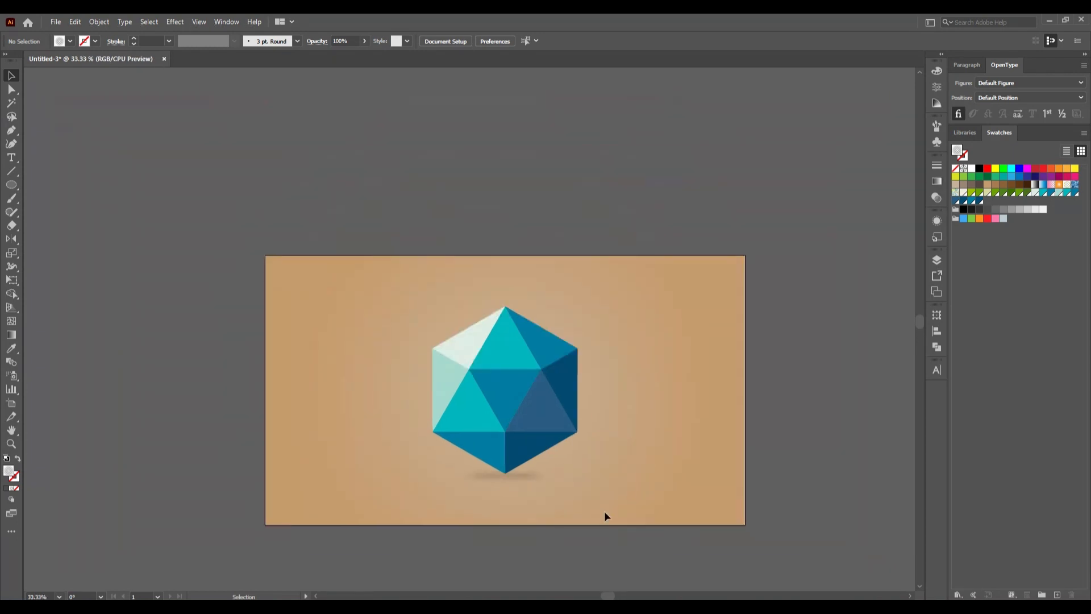
{"action": "left_click", "coordinate": [527, 479]}
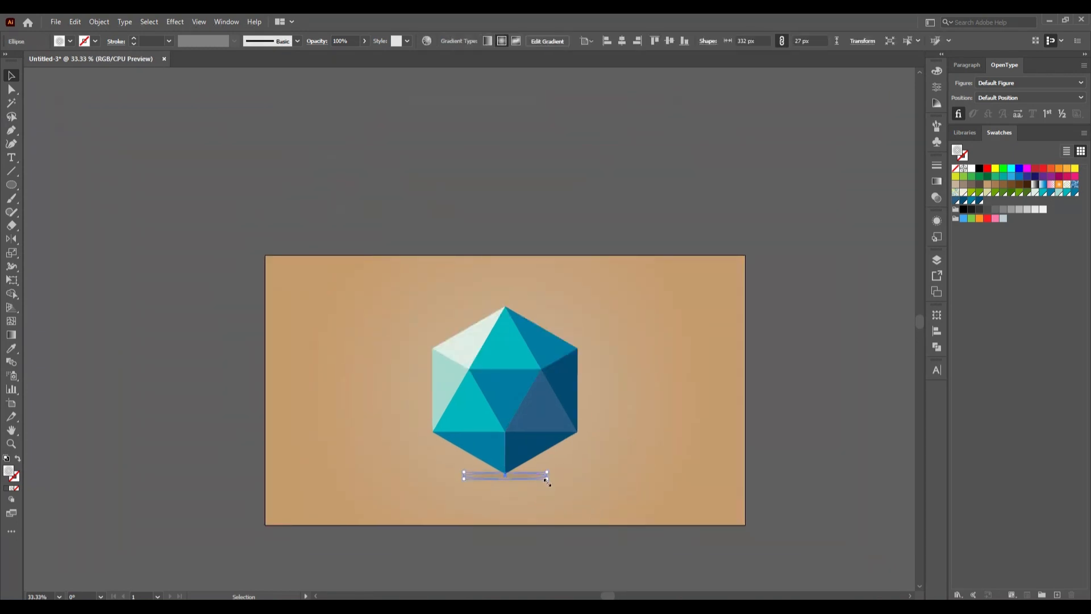
{"action": "left_click_drag", "start_coordinate": [546, 480], "coordinate": [559, 497]}
{"action": "left_click", "coordinate": [564, 493]}
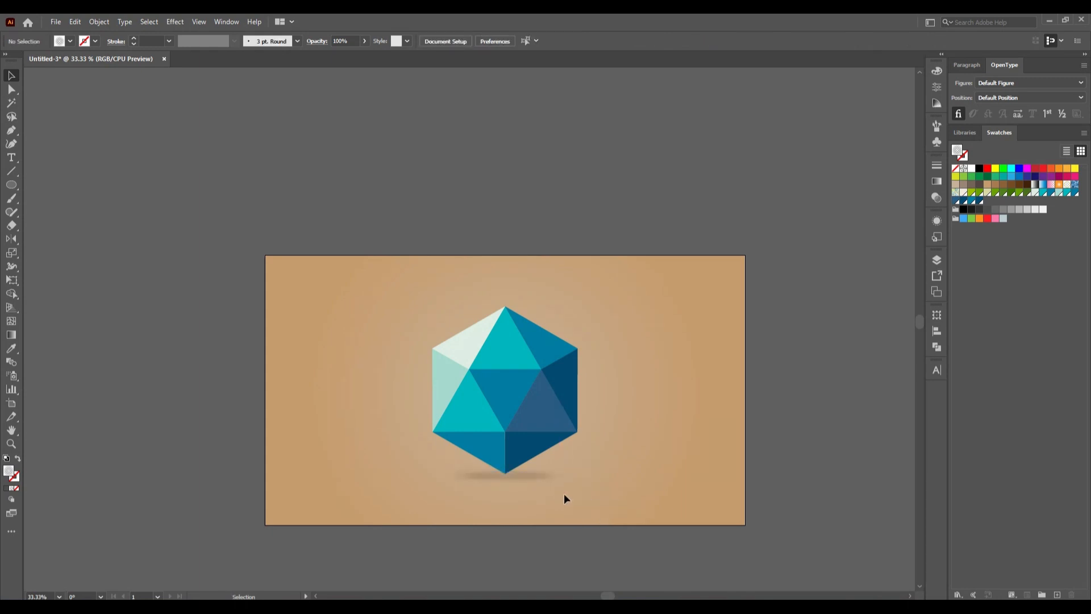
- Reopen the shadow's Gaussian Blur effect and adjust its radius to about 39 pixels
{"action": "left_click", "coordinate": [510, 479]}
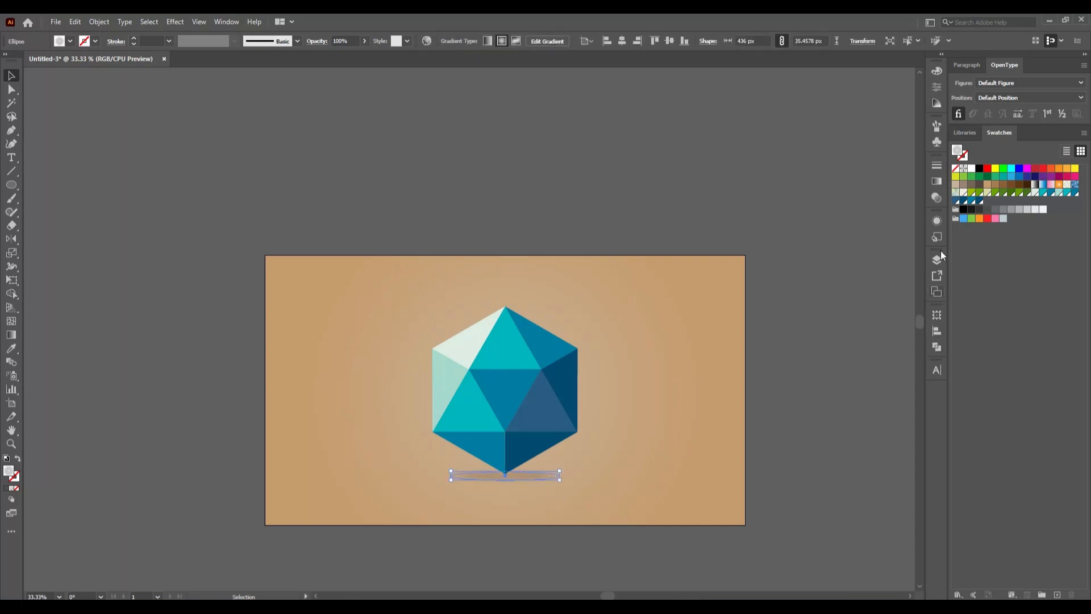
{"action": "left_click", "coordinate": [937, 220]}
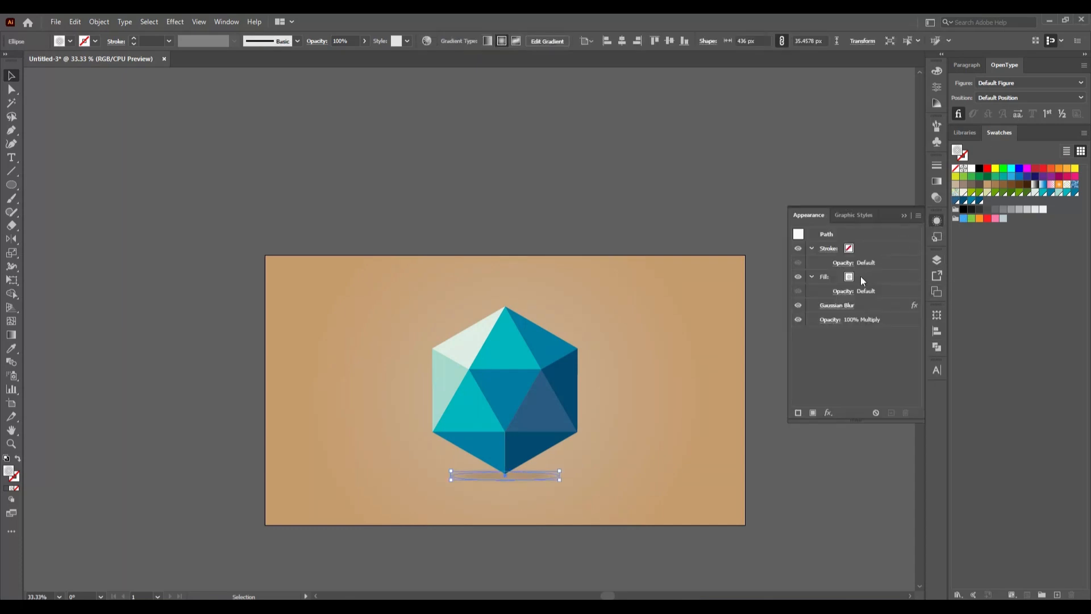
{"action": "left_click", "coordinate": [845, 307]}
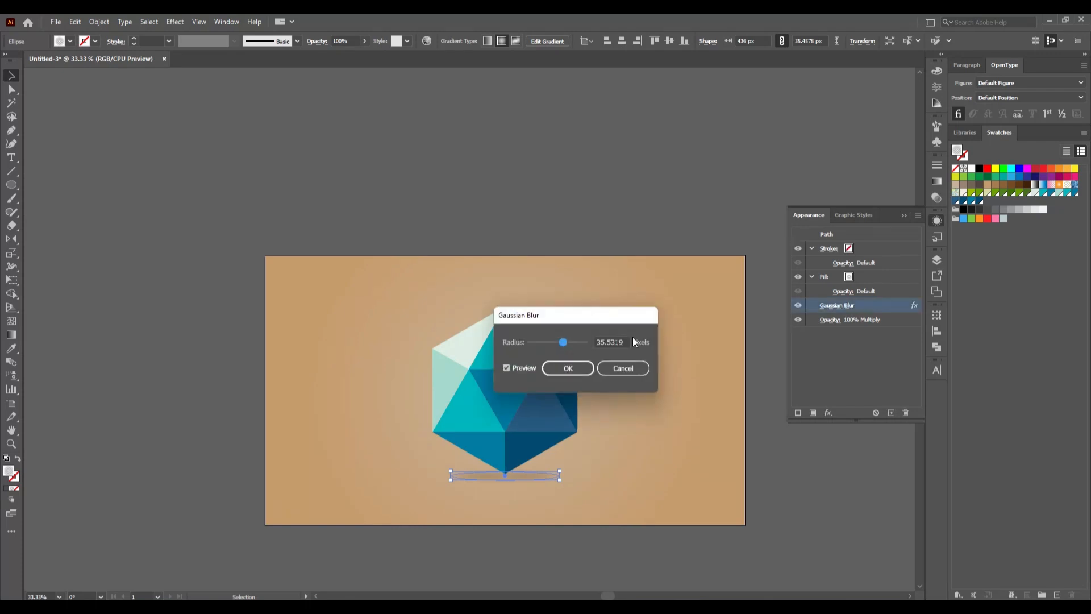
{"action": "left_click_drag", "start_coordinate": [567, 343], "coordinate": [562, 347]}
{"action": "left_click", "coordinate": [566, 344]}
{"action": "left_click", "coordinate": [564, 344]}
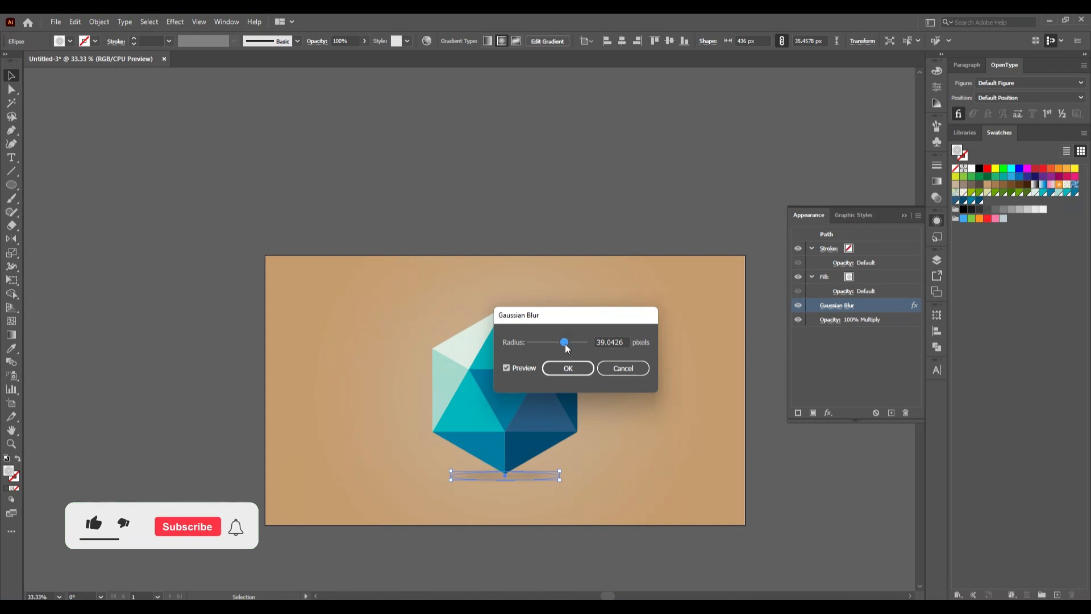
{"action": "left_click_drag", "start_coordinate": [565, 344], "coordinate": [564, 349]}
{"action": "left_click", "coordinate": [577, 370]}
{"action": "left_click", "coordinate": [606, 285]}
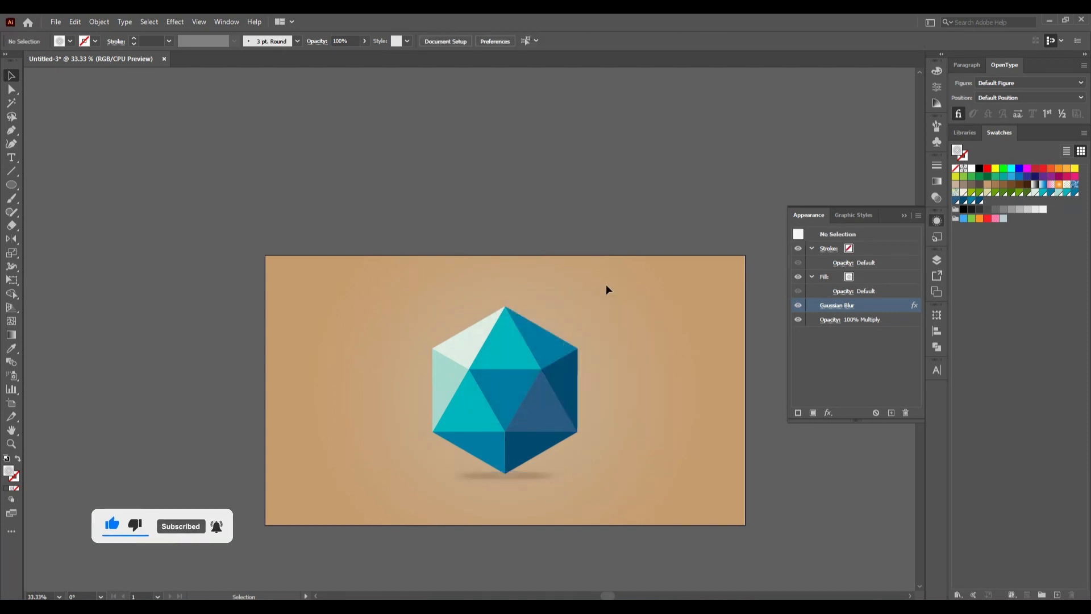
- Enlarge the shadow ellipse to about 470 by 85 px, then flatten it from its upper edge to about 43 px high
{"action": "left_click", "coordinate": [537, 476]}
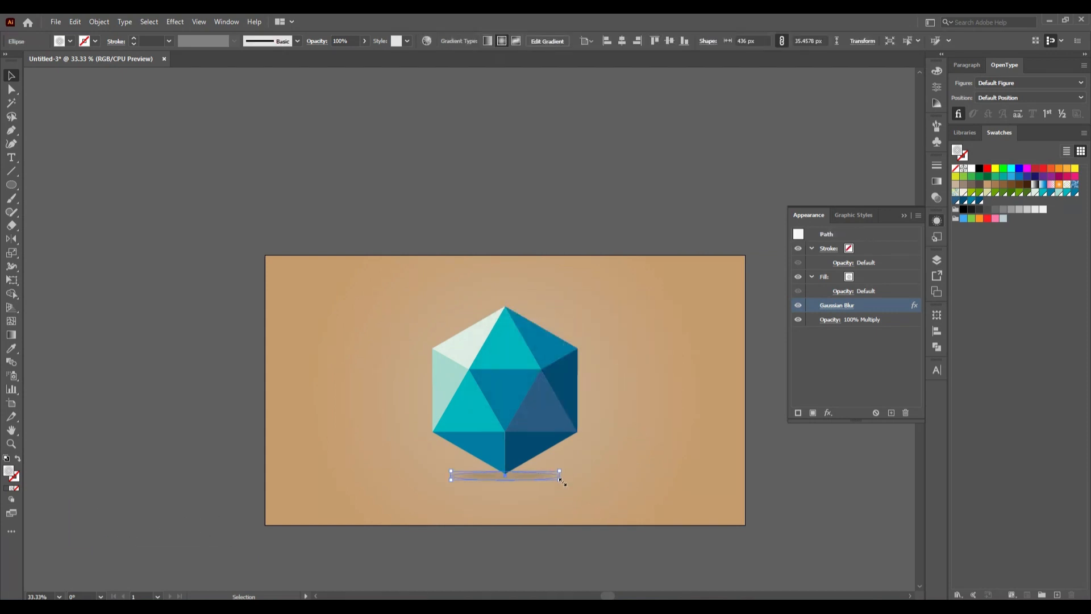
{"action": "left_click_drag", "start_coordinate": [560, 481], "coordinate": [565, 489]}
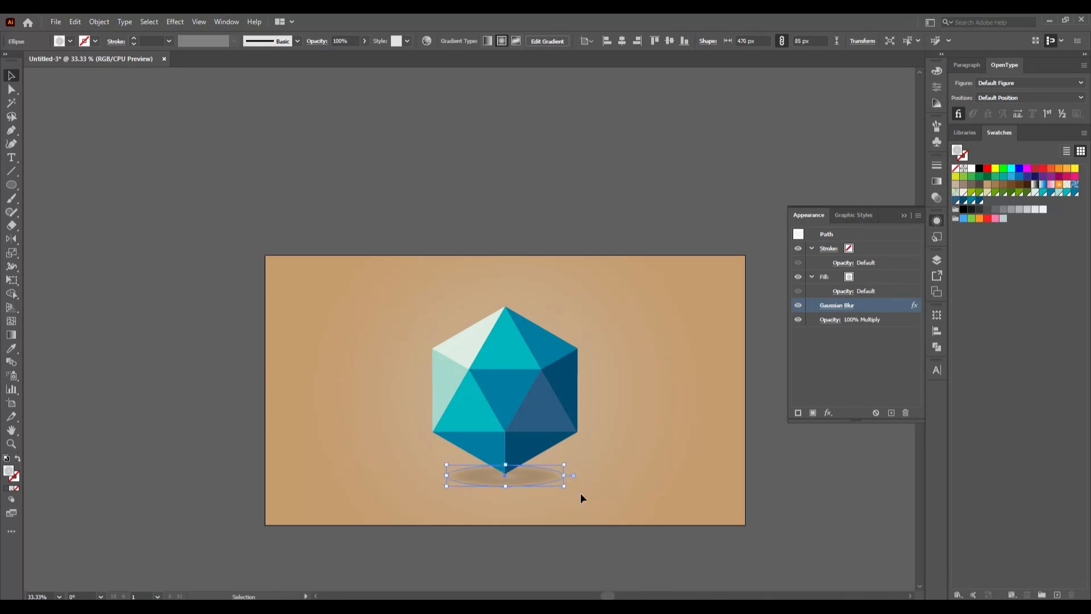
{"action": "left_click", "coordinate": [581, 493]}
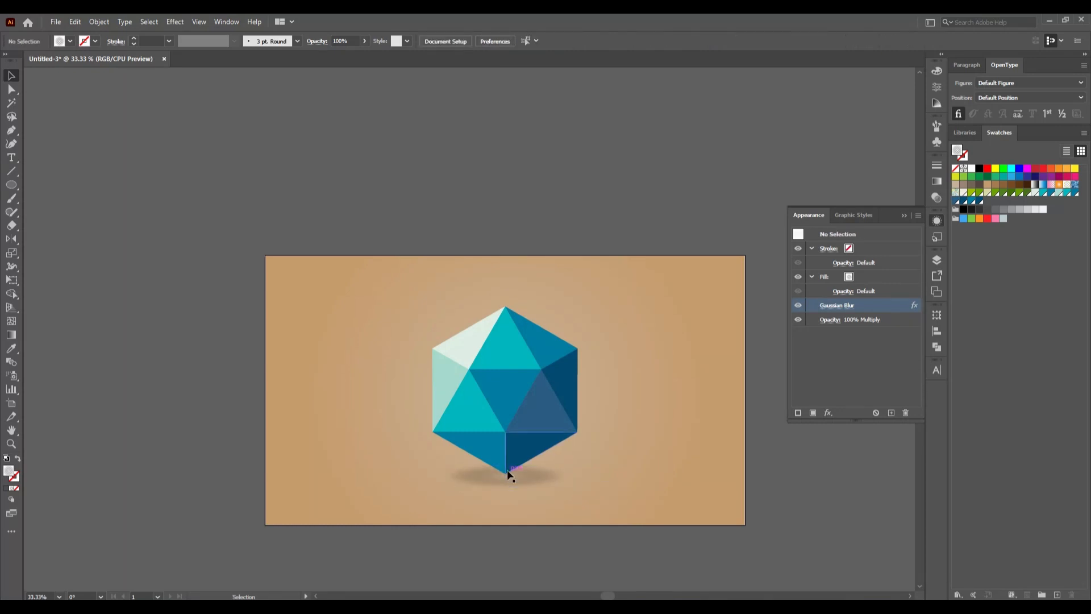
{"action": "left_click", "coordinate": [517, 482]}
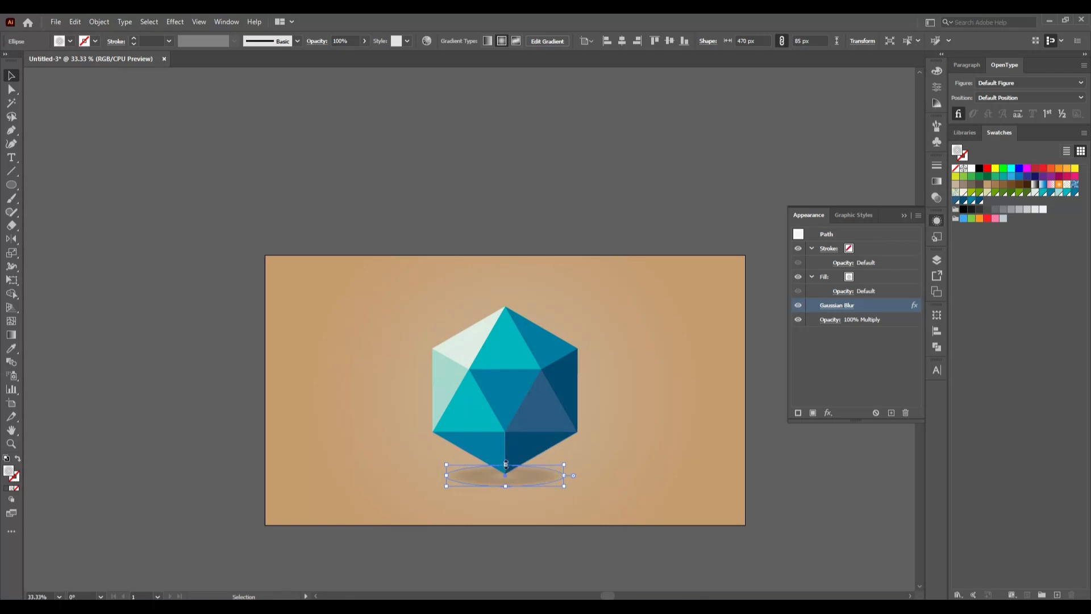
{"action": "left_click_drag", "start_coordinate": [504, 468], "coordinate": [506, 477]}
{"action": "left_click", "coordinate": [613, 500]}
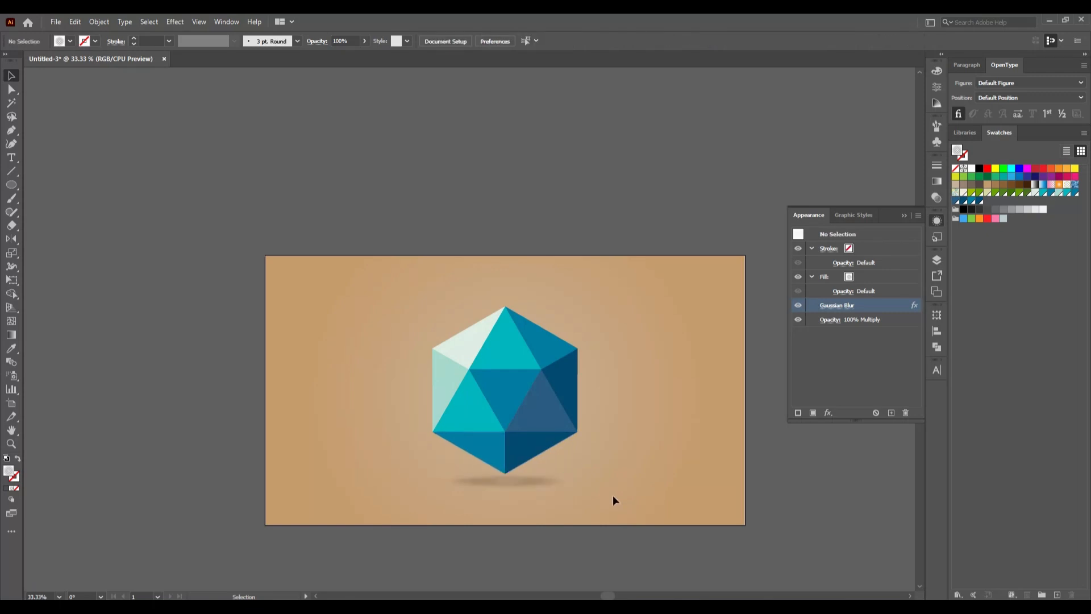
- Nudge the shadow ellipse up slightly so it sits closer to the hexagon's bottom tip
{"action": "left_click", "coordinate": [543, 492]}
{"action": "key", "text": "Up"}
{"action": "key", "text": "Up"}
{"action": "key", "text": "Up"}
{"action": "key", "text": "Up"}
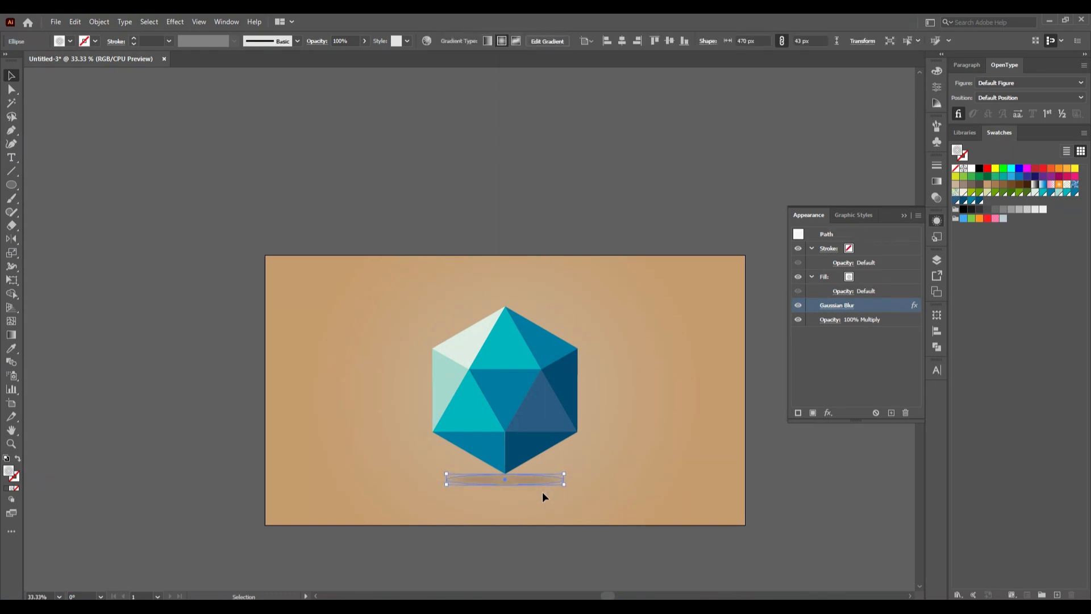
{"action": "left_click", "coordinate": [571, 503]}
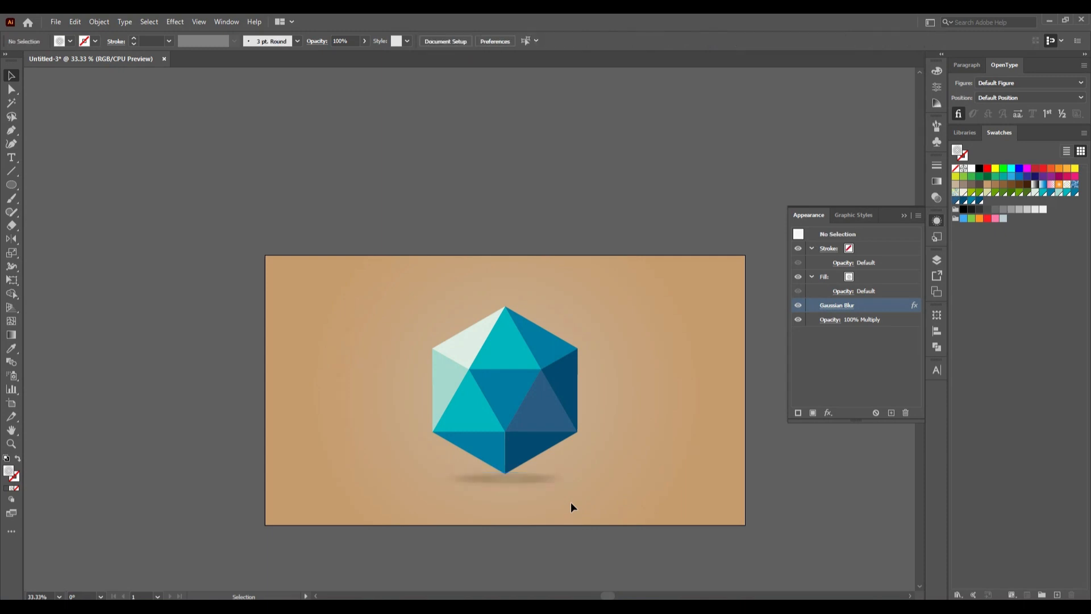
- Scale the shadow ellipse down proportionally from its center to about 370 by 34 px
{"action": "left_click", "coordinate": [537, 489]}
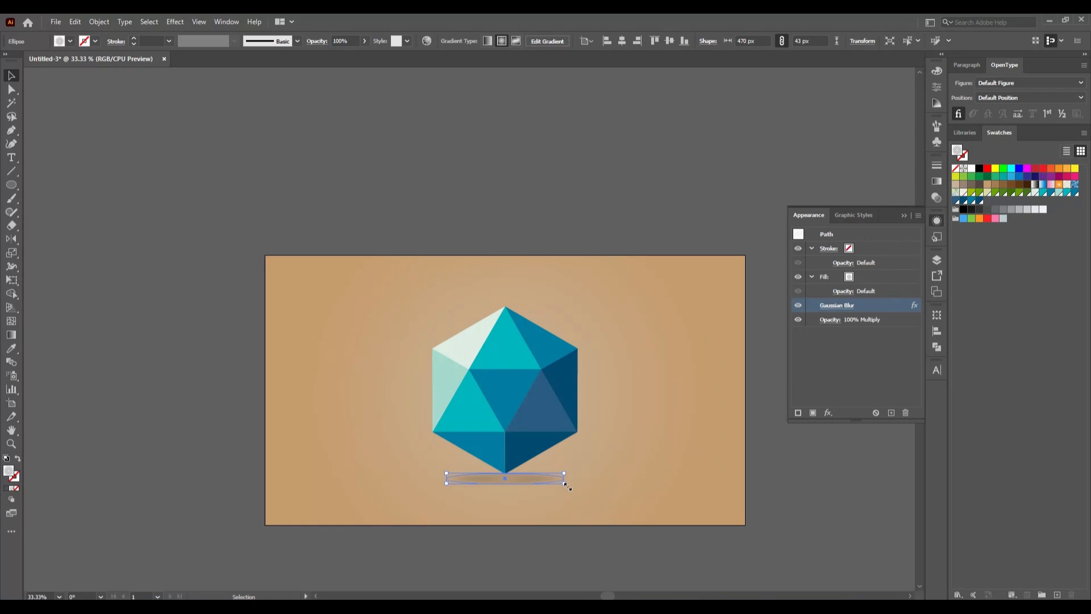
{"action": "left_click_drag", "start_coordinate": [567, 483], "coordinate": [552, 490]}
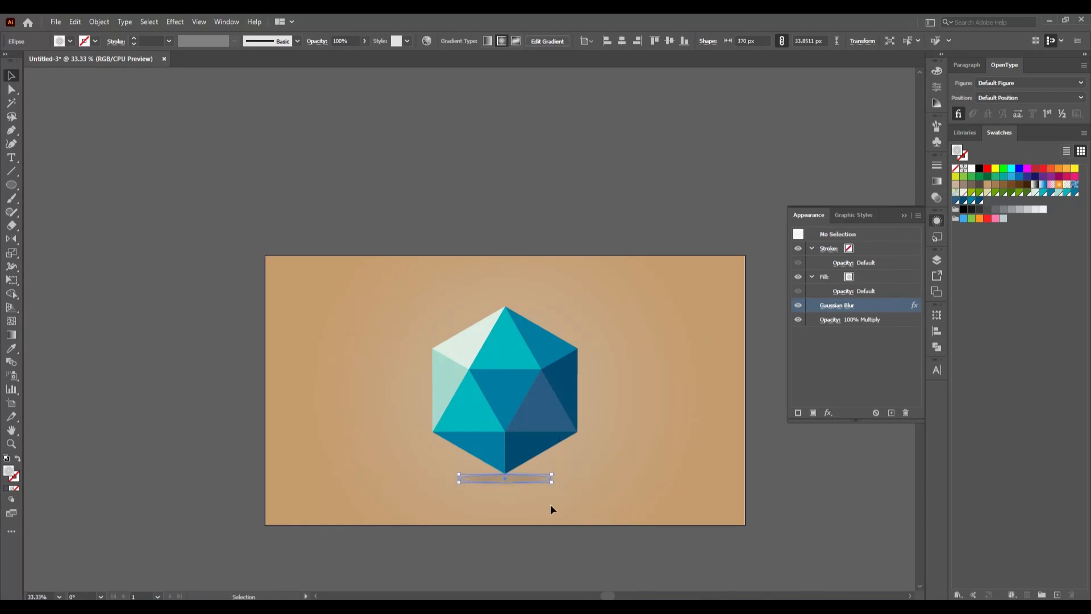
{"action": "left_click", "coordinate": [550, 504]}
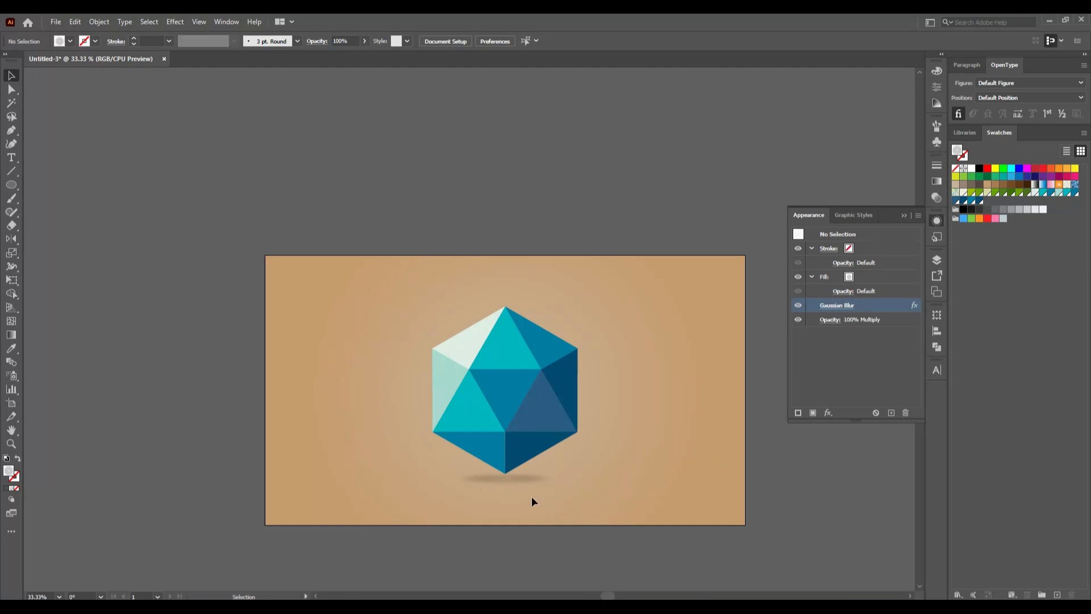
{"action": "left_click", "coordinate": [524, 483]}
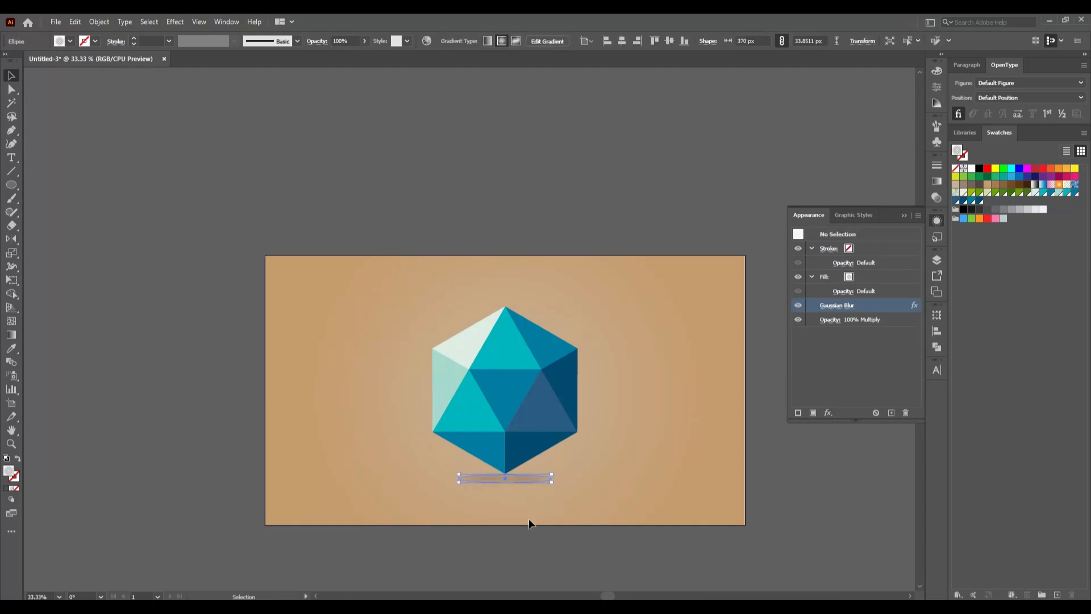
{"action": "left_click", "coordinate": [528, 519]}
- Review the whole hexagon artwork at 50% zoom with nothing selected and the Appearance settings hidden
{"action": "left_click_drag", "start_coordinate": [429, 287], "coordinate": [621, 465]}
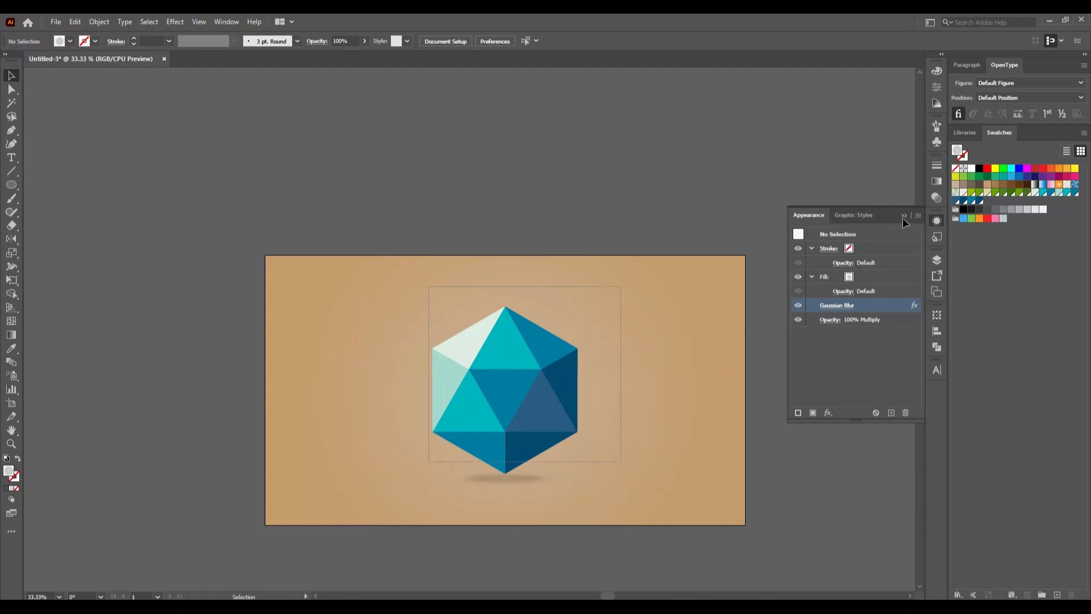
{"action": "left_click", "coordinate": [641, 454]}
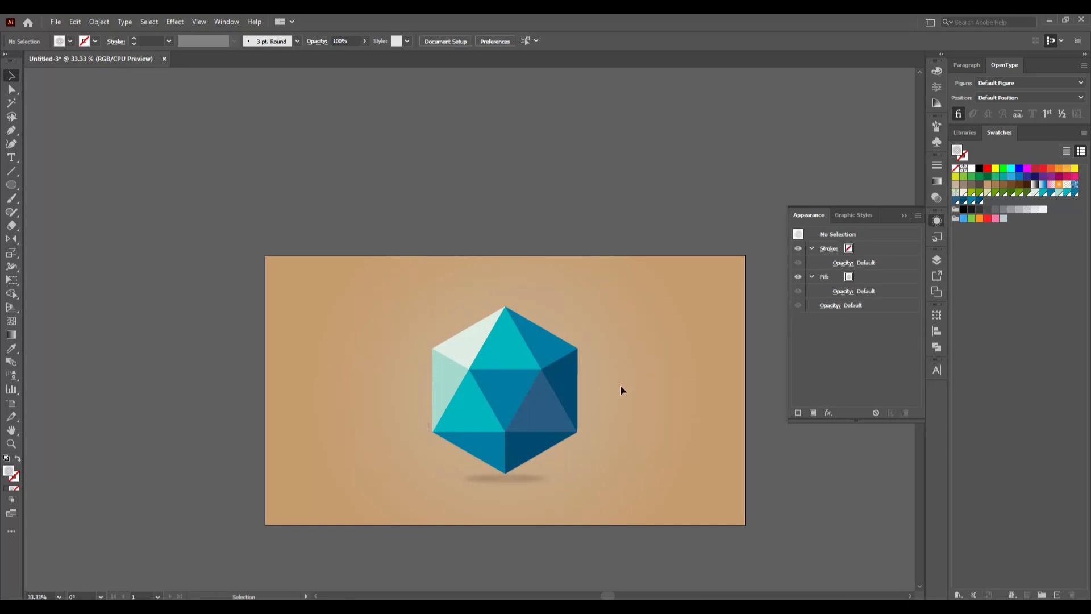
{"action": "scroll", "coordinate": [638, 390], "scroll_direction": "down", "scroll_amount": 3}
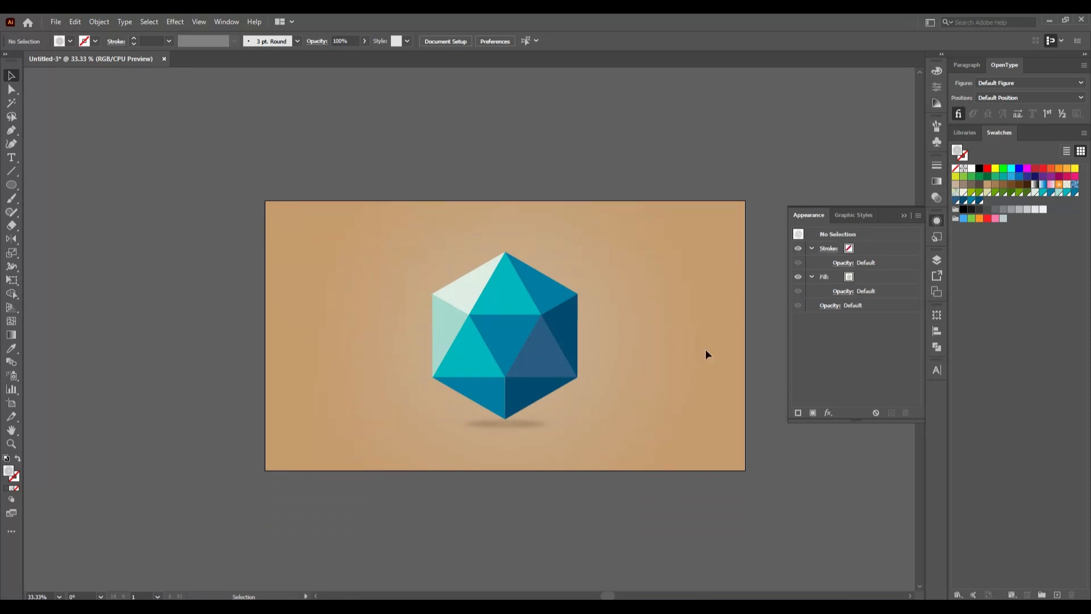
{"action": "scroll", "coordinate": [676, 339], "scroll_direction": "up", "scroll_amount": 1}
{"action": "scroll", "coordinate": [608, 380], "scroll_direction": "left", "scroll_amount": 2}
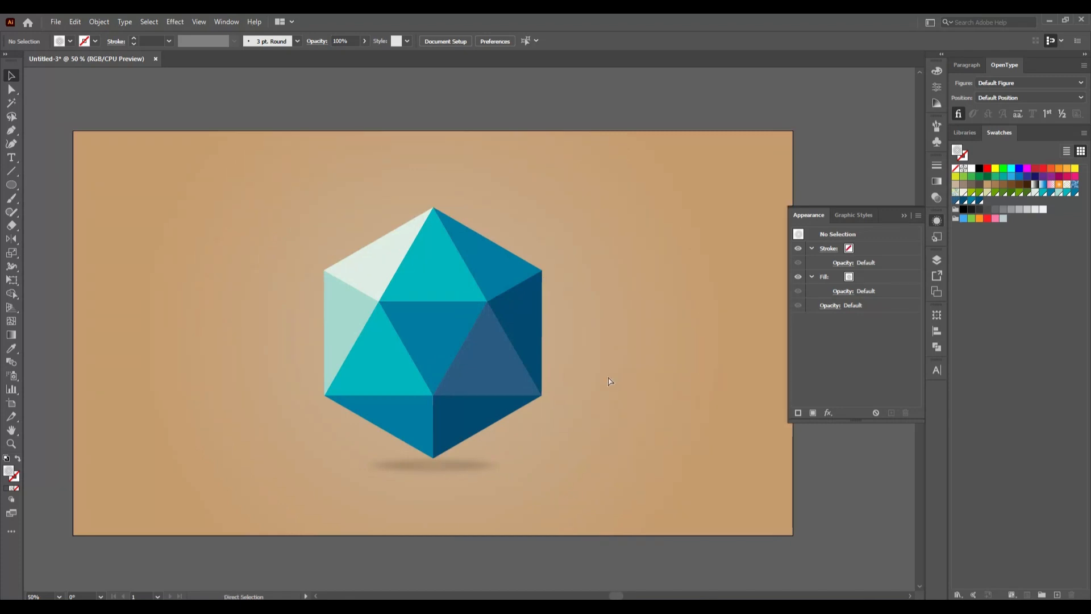
{"action": "scroll", "coordinate": [609, 378], "scroll_direction": "left", "scroll_amount": 1}
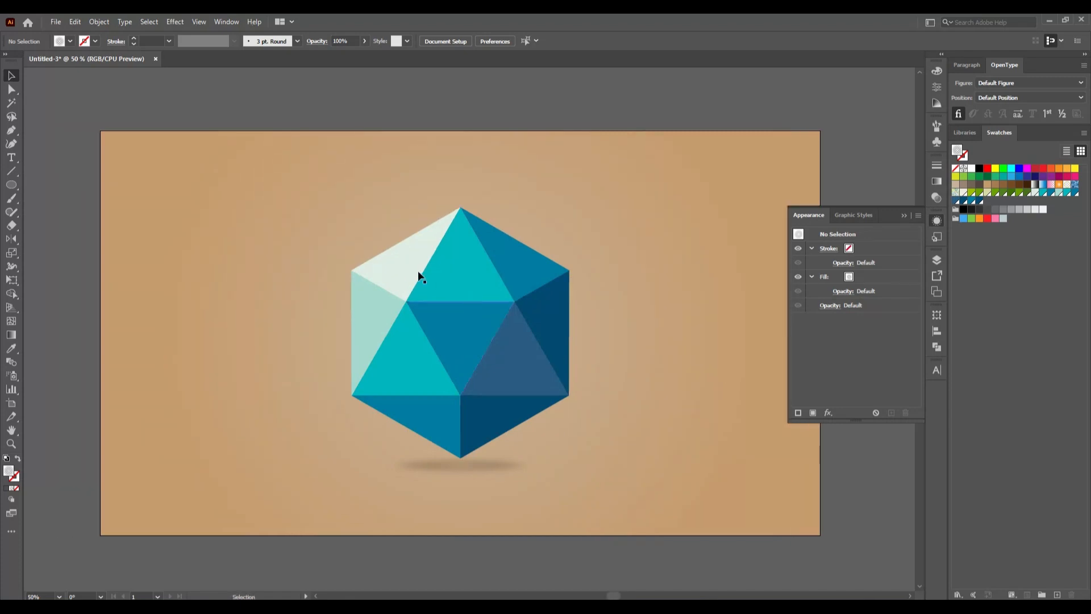
{"action": "left_click", "coordinate": [907, 214]}
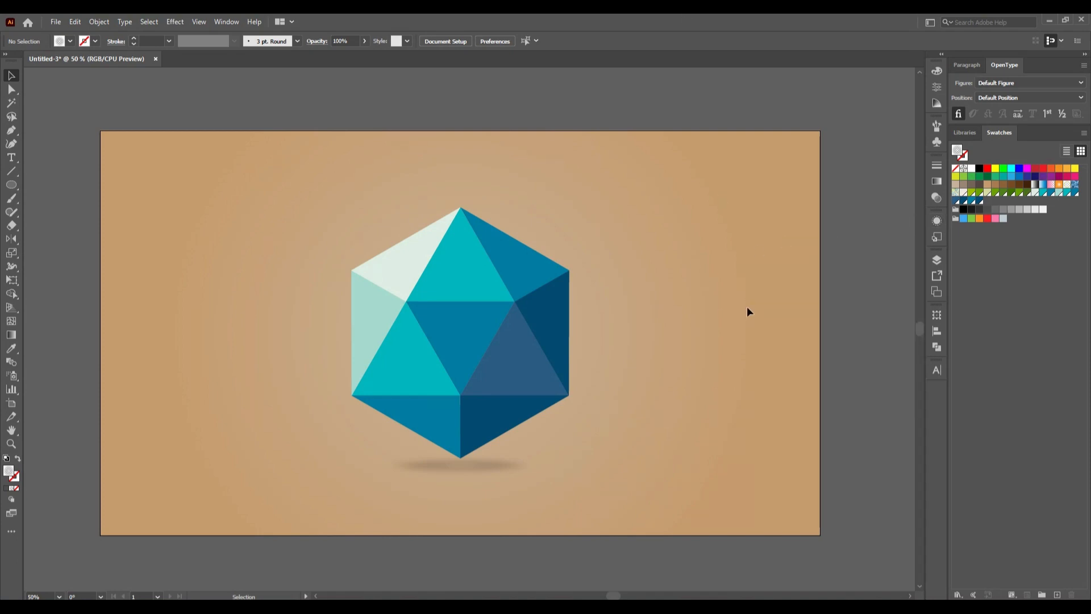